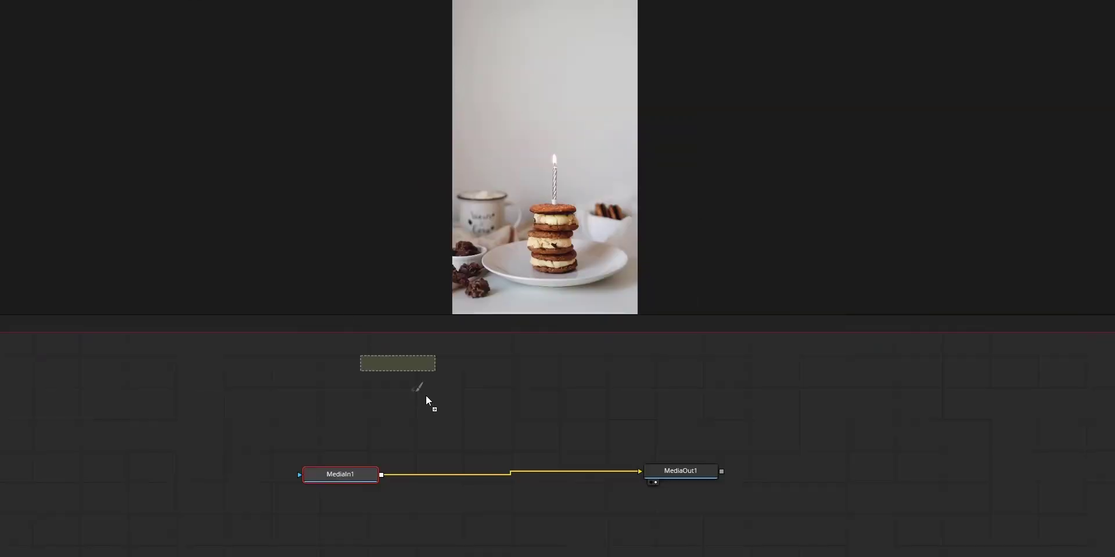
# - Add a Paint node above the MediaIn1–MediaOut1 connection and display it in the first viewer
pyautogui.moveTo(426, 396)
pyautogui.mouseDown()
pyautogui.moveTo(447, 414)
pyautogui.moveTo(441, 407)
pyautogui.mouseUp()
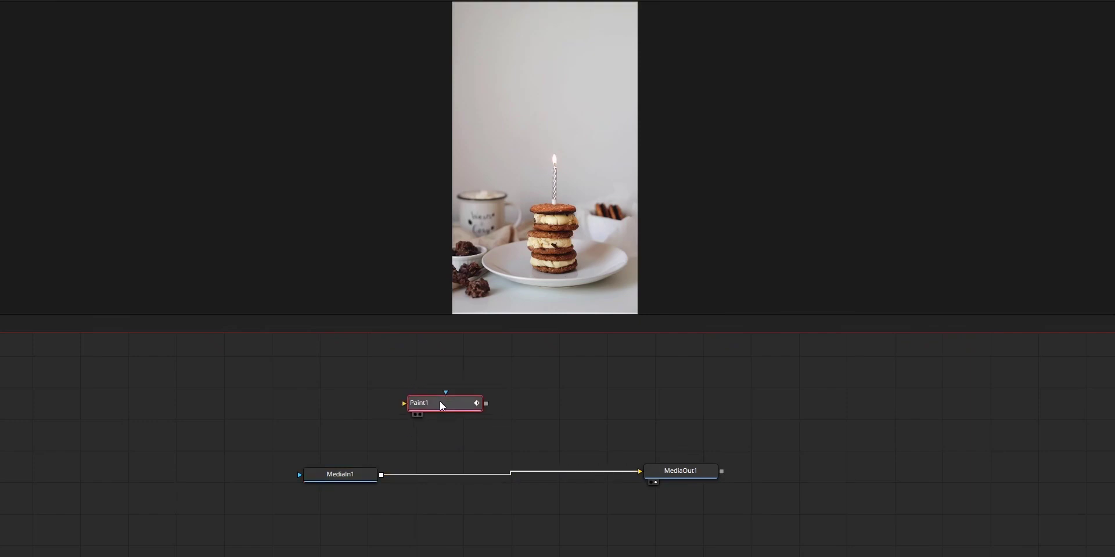
pyautogui.moveTo(465, 405)
pyautogui.press('1')
pyautogui.moveTo(452, 402); pyautogui.dragTo(465, 415)
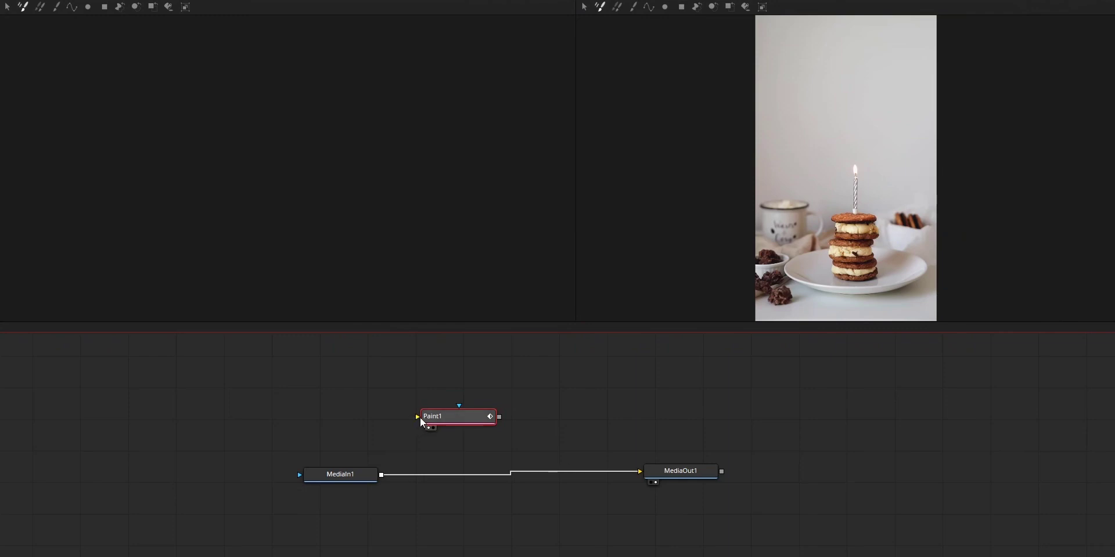
pyautogui.moveTo(435, 423); pyautogui.dragTo(428, 407)
# - Try routing MediaIn1 through Paint1 into MediaOut1, then move Paint1 aside in the node graph
pyautogui.moveTo(381, 475); pyautogui.dragTo(411, 401)
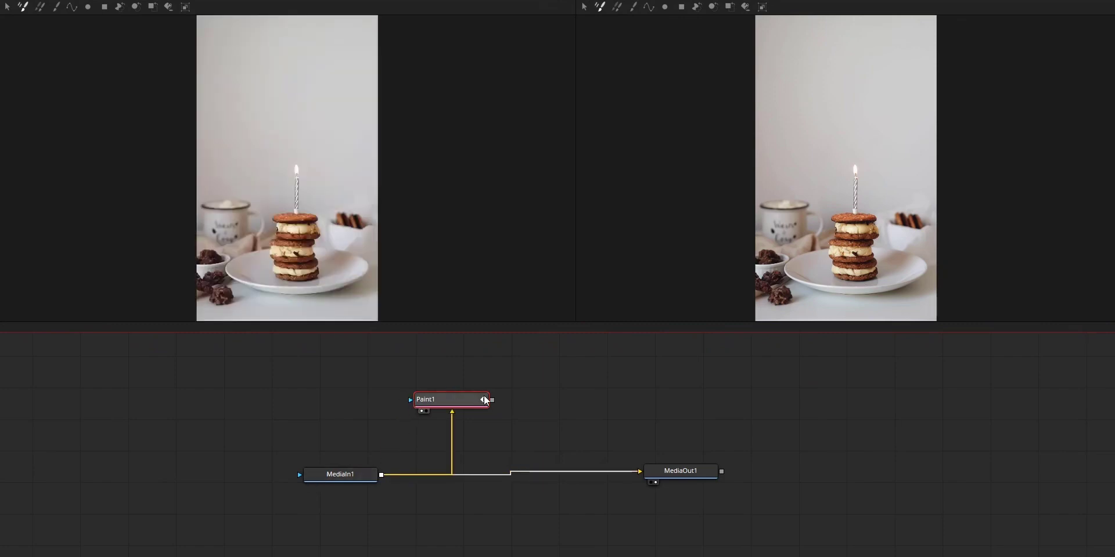
pyautogui.moveTo(491, 400)
pyautogui.mouseDown()
pyautogui.moveTo(644, 460)
pyautogui.moveTo(641, 471)
pyautogui.mouseUp()
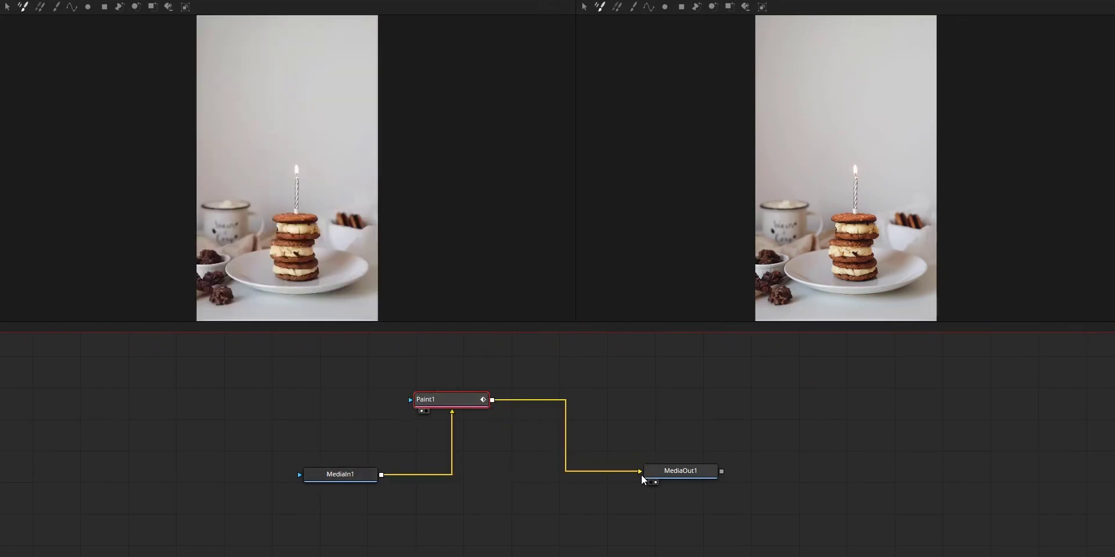
pyautogui.moveTo(441, 403); pyautogui.dragTo(486, 428)
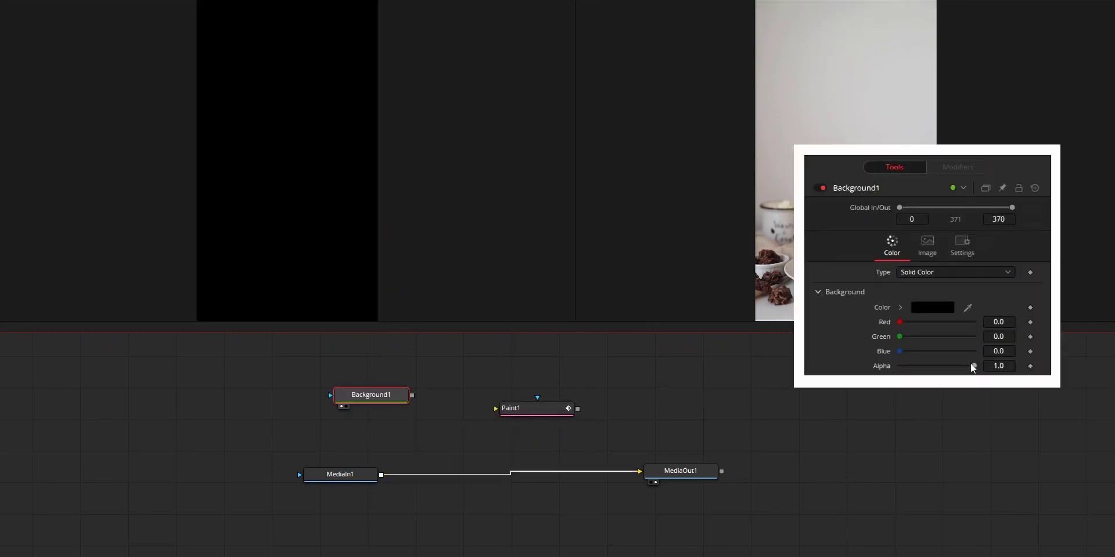
# - Set Background1's alpha to 0 and feed it through Paint1 into a Merge over MediaIn1
pyautogui.moveTo(972, 366); pyautogui.dragTo(899, 366)
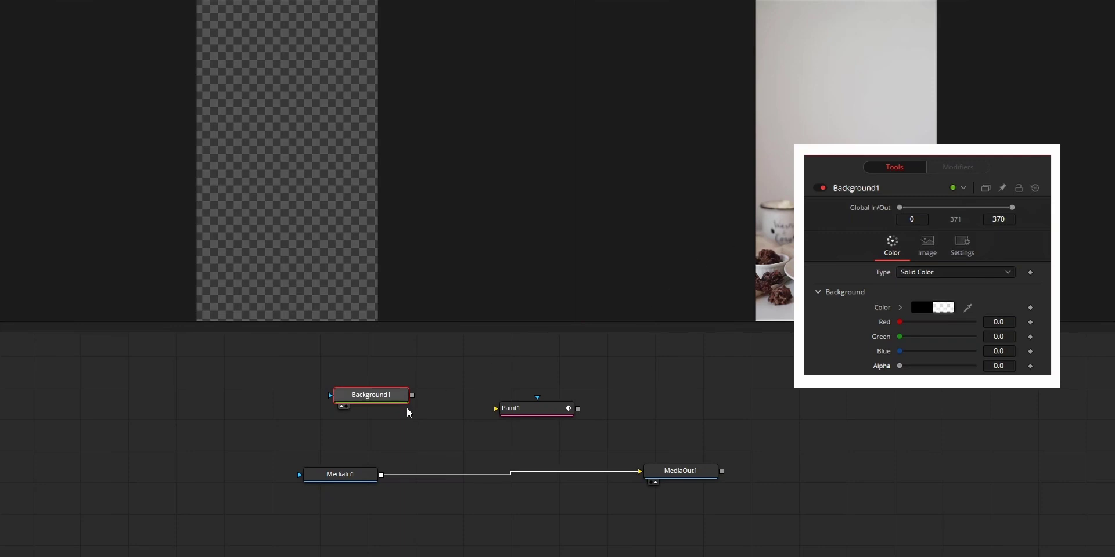
pyautogui.moveTo(412, 395)
pyautogui.mouseDown()
pyautogui.moveTo(528, 411)
pyautogui.moveTo(517, 410)
pyautogui.mouseUp()
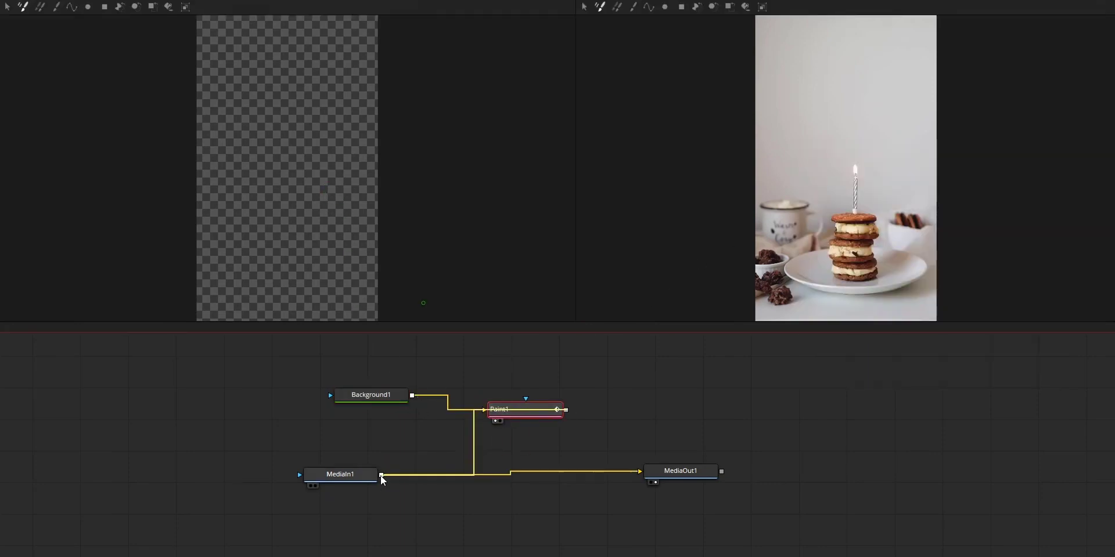
pyautogui.moveTo(381, 478); pyautogui.dragTo(381, 476)
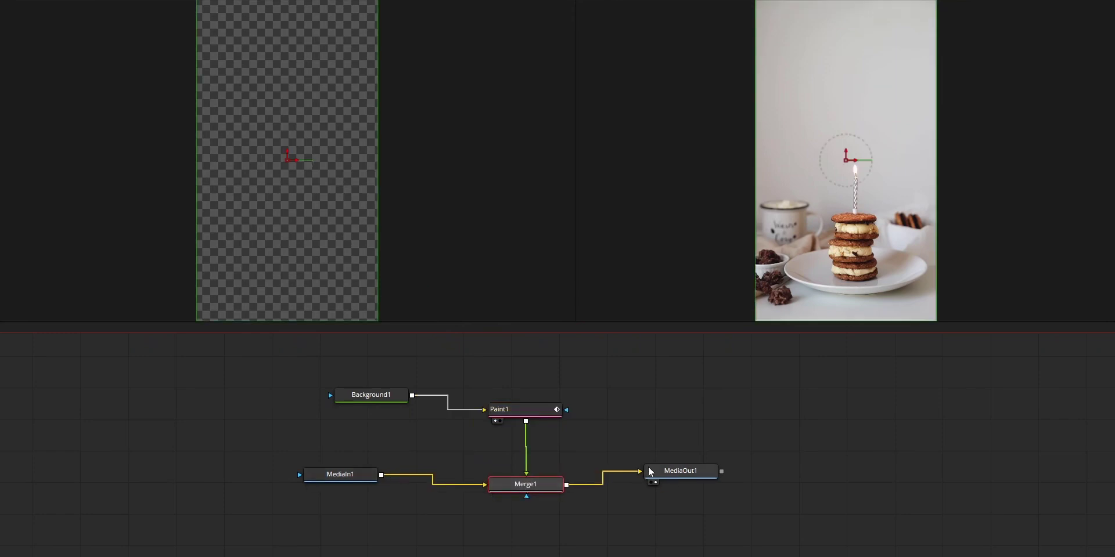
# - Draw freehand test strokes on Paint1's transparent canvas, undoing the first one
pyautogui.click(509, 408)
pyautogui.moveTo(259, 170)
pyautogui.mouseDown()
pyautogui.moveTo(312, 128)
pyautogui.moveTo(331, 90)
pyautogui.moveTo(328, 193)
pyautogui.moveTo(303, 195)
pyautogui.moveTo(325, 119)
pyautogui.mouseUp()
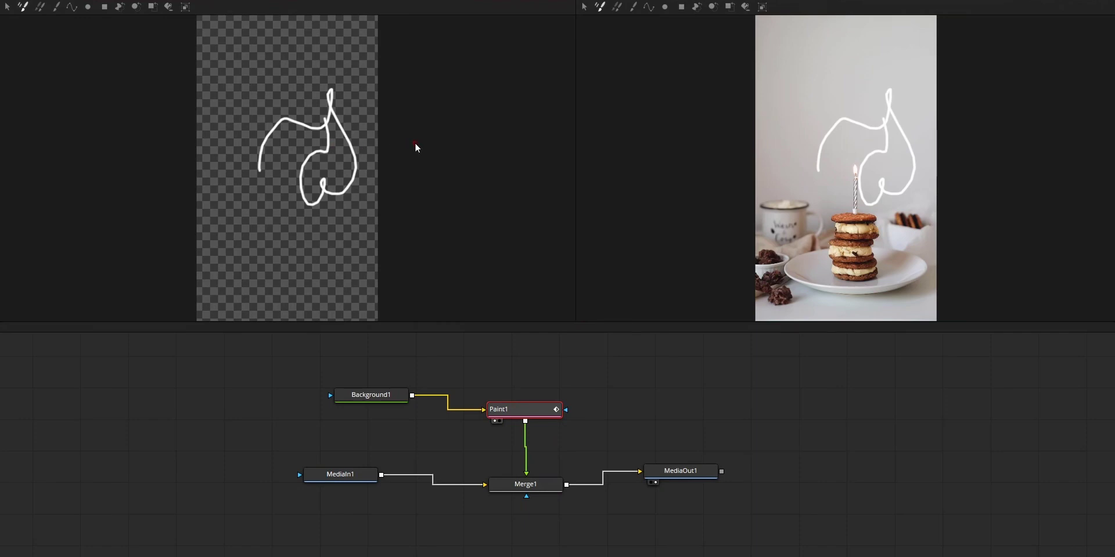
pyautogui.hotkey('ctrl', 'z')
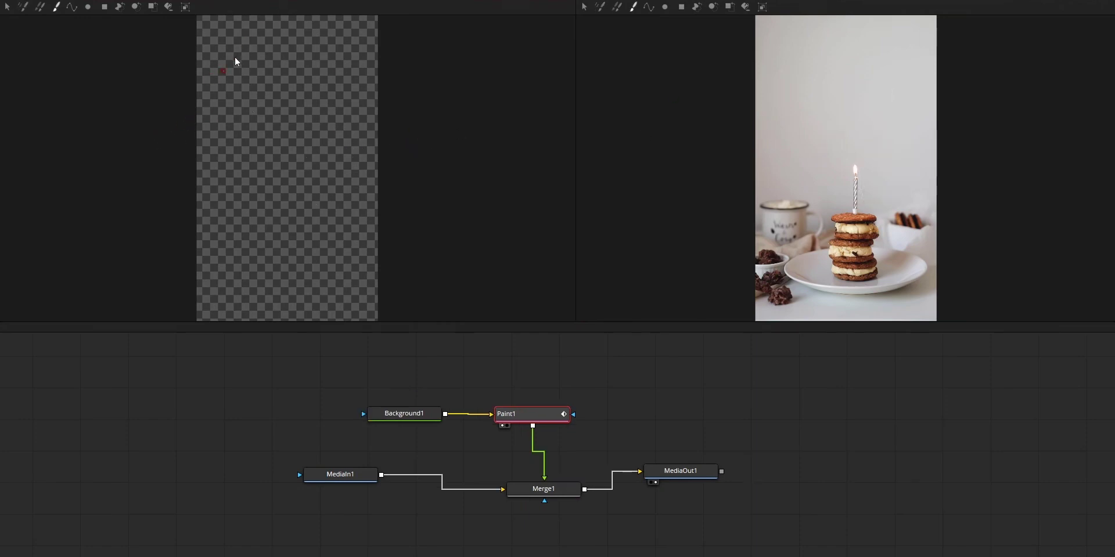
pyautogui.moveTo(223, 70)
pyautogui.mouseDown()
pyautogui.moveTo(296, 119)
pyautogui.moveTo(348, 191)
pyautogui.mouseUp()
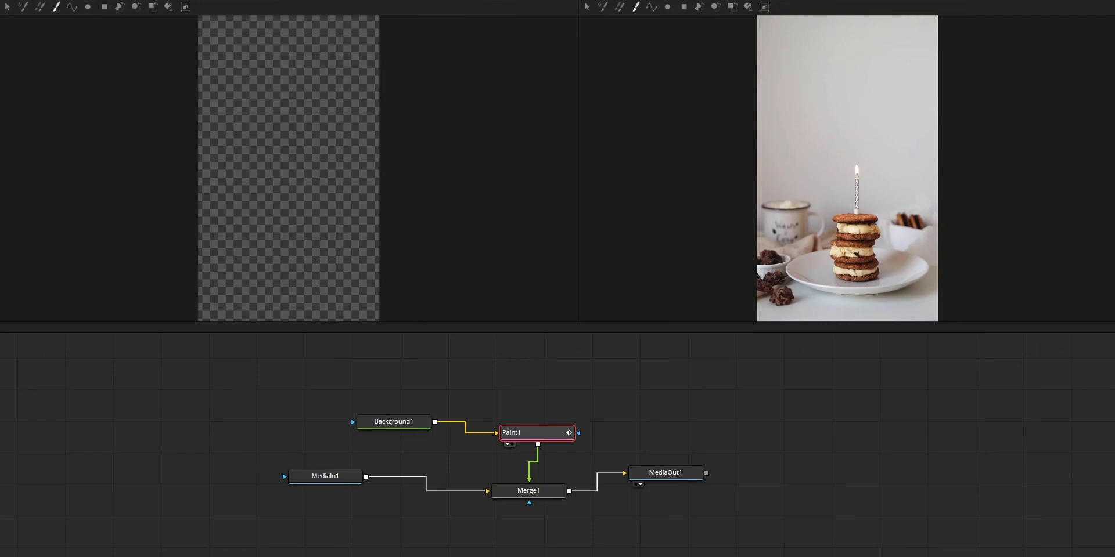
# - Assign MediaIn1 as the source tool for Paint1's clone stroke and paint on the transparent canvas
pyautogui.click(285, 149)
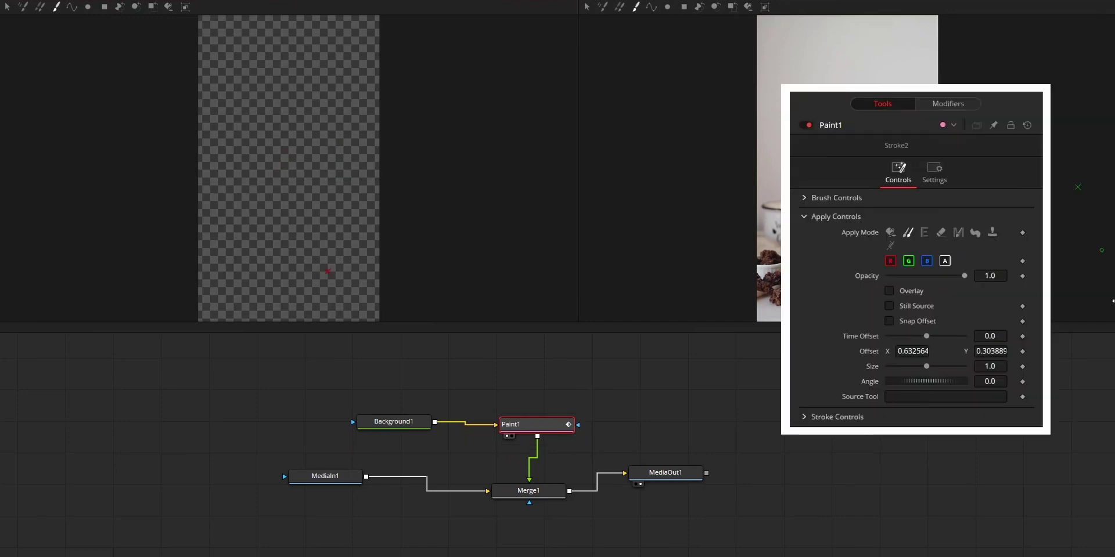
pyautogui.click(306, 480)
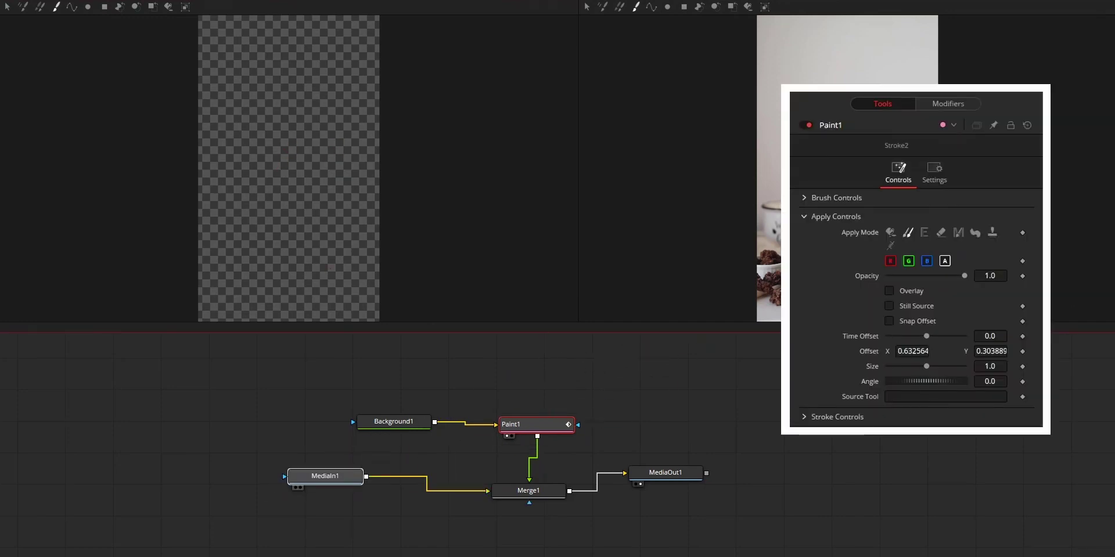
pyautogui.moveTo(908, 398); pyautogui.dragTo(909, 397)
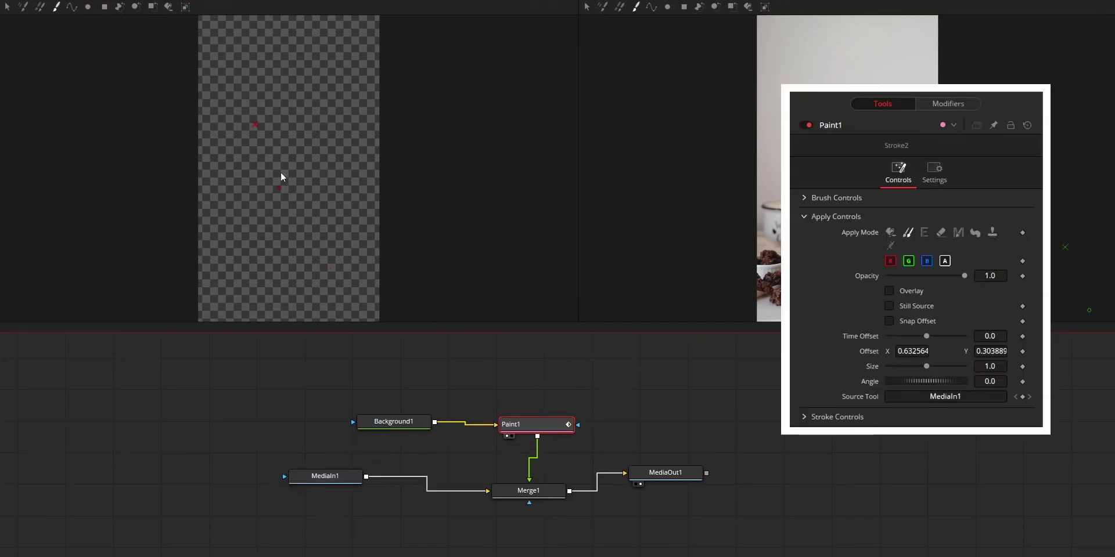
pyautogui.moveTo(272, 83)
pyautogui.mouseDown()
pyautogui.moveTo(303, 70)
pyautogui.moveTo(241, 96)
pyautogui.moveTo(265, 86)
pyautogui.moveTo(248, 105)
pyautogui.moveTo(255, 60)
pyautogui.moveTo(236, 80)
pyautogui.moveTo(266, 51)
pyautogui.moveTo(232, 62)
pyautogui.moveTo(269, 34)
pyautogui.moveTo(257, 23)
pyautogui.moveTo(254, 35)
pyautogui.moveTo(272, 30)
pyautogui.moveTo(257, 80)
pyautogui.mouseUp()
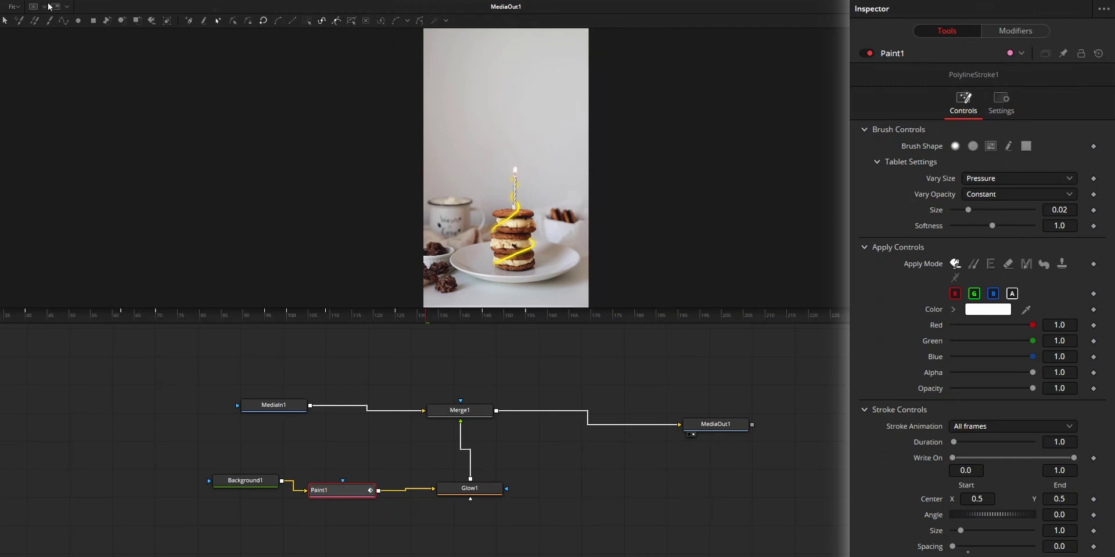
# - Switch from the Clone Multistroke to the Polyline Stroke tool to compare their settings
pyautogui.click(34, 20)
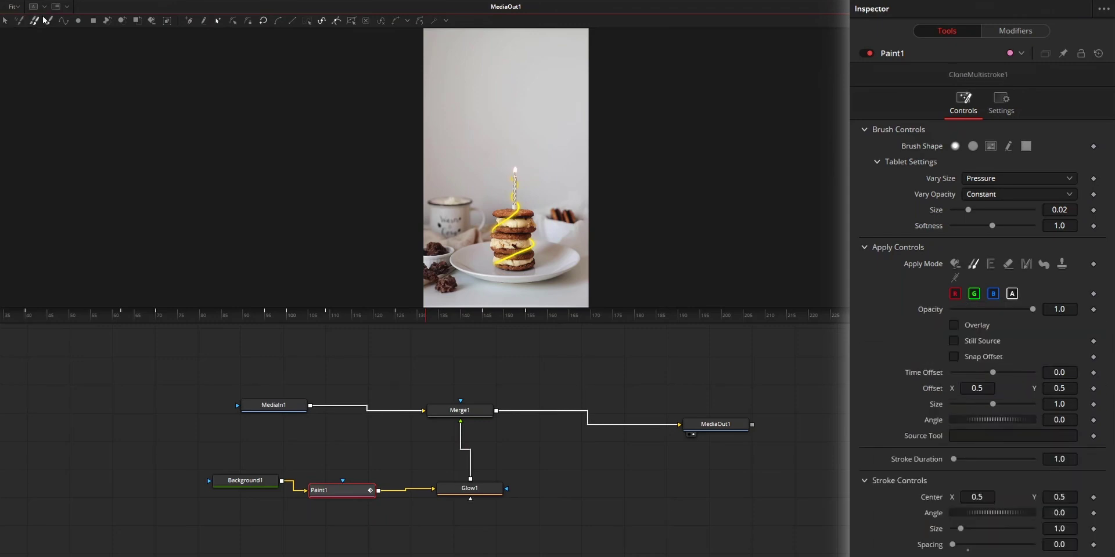
pyautogui.click(52, 20)
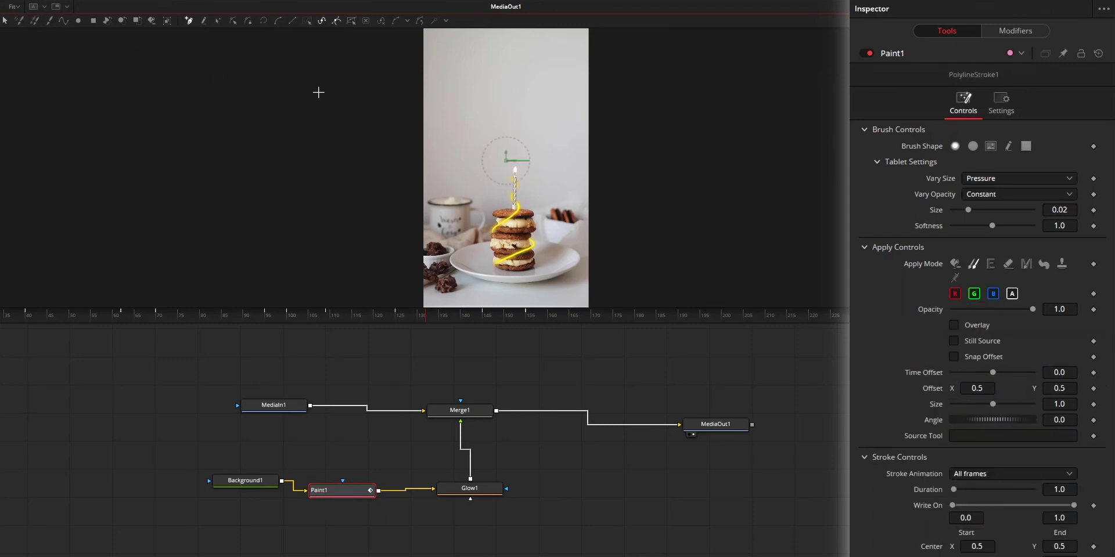
# - Examine Paint1's list of stroke modifiers and the individual settings of Stroke1, Stroke2 and Stroke4
pyautogui.click(1020, 33)
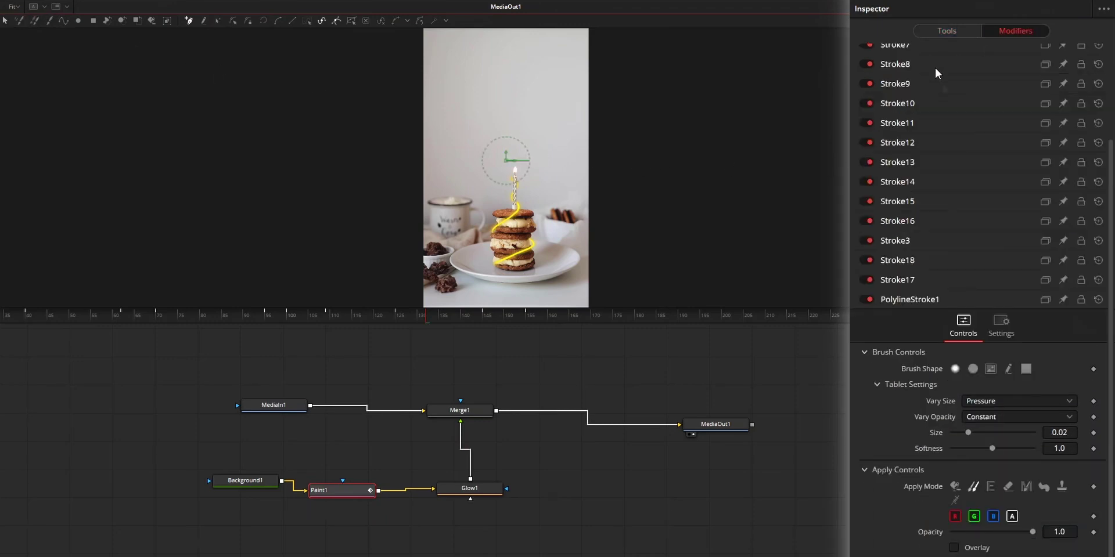
pyautogui.scroll(3, 937, 67)
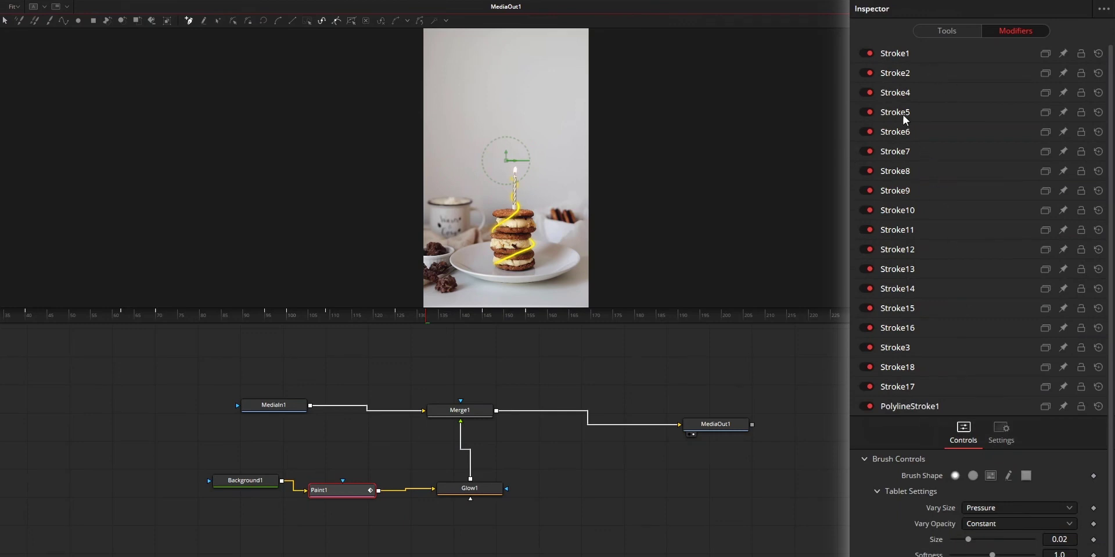
pyautogui.click(920, 53)
pyautogui.click(920, 53)
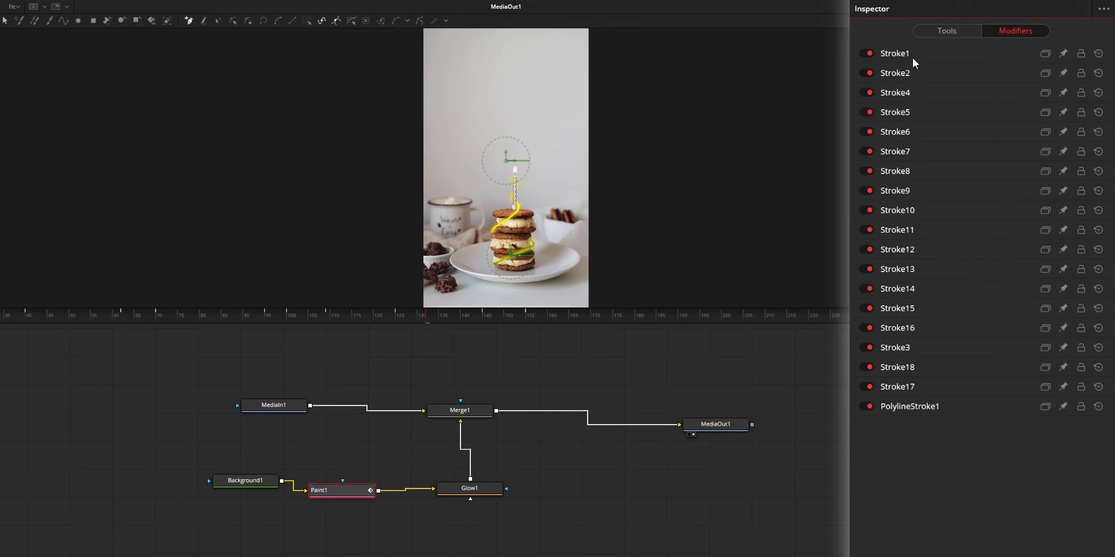
pyautogui.click(912, 66)
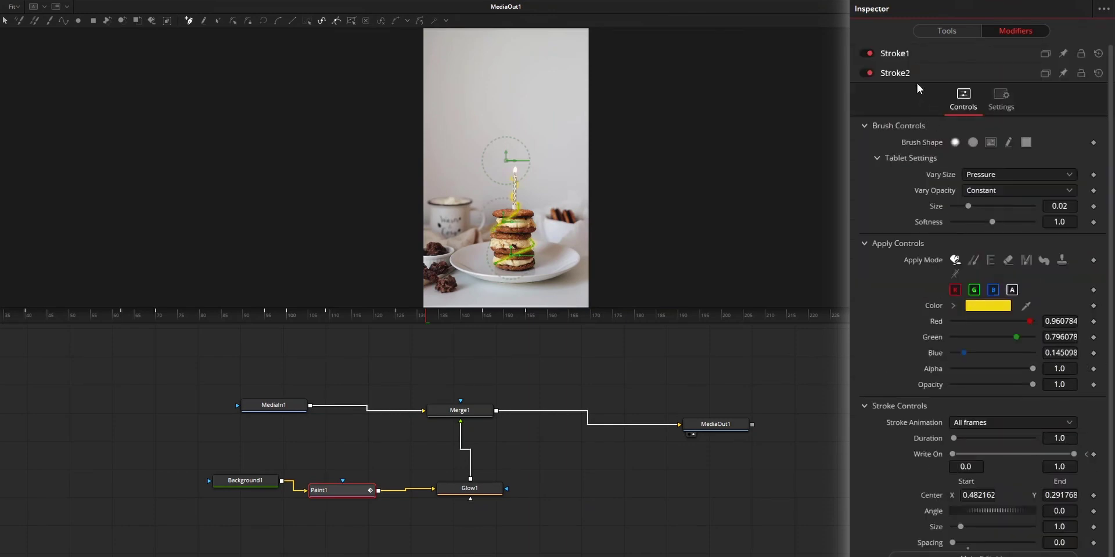
pyautogui.click(919, 74)
pyautogui.click(914, 92)
pyautogui.click(915, 93)
# - Hide the on-screen controls in the viewer and toggle Stroke1 off and back on to check its effect
pyautogui.click(716, 184)
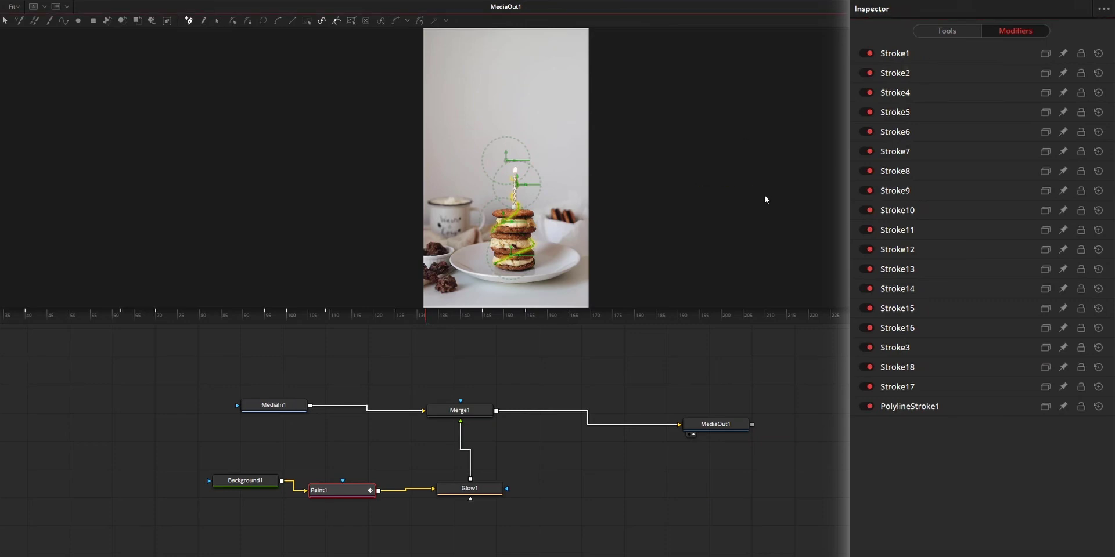
pyautogui.hotkey('ctrl', 'k')
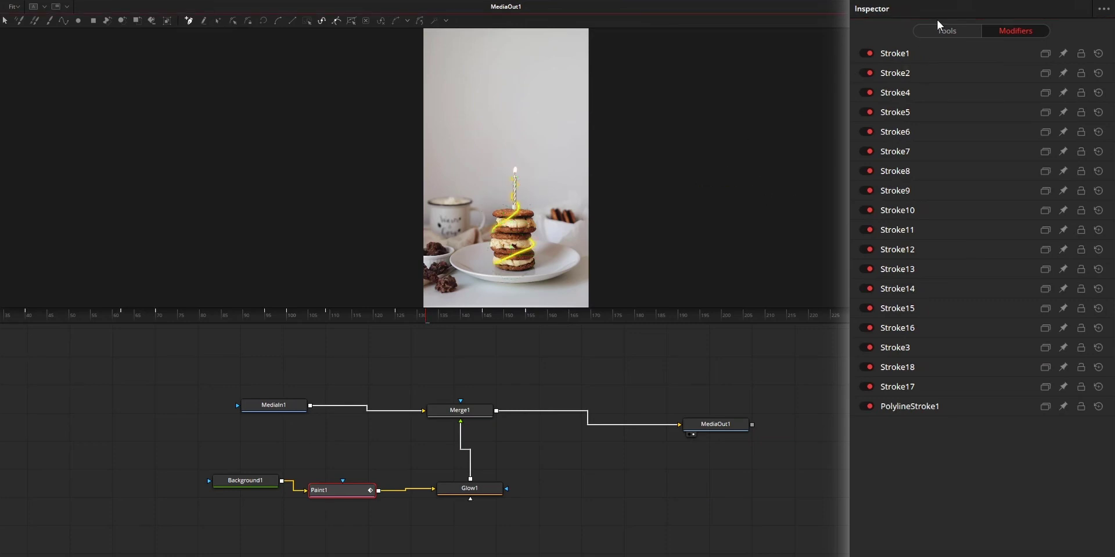
pyautogui.click(864, 53)
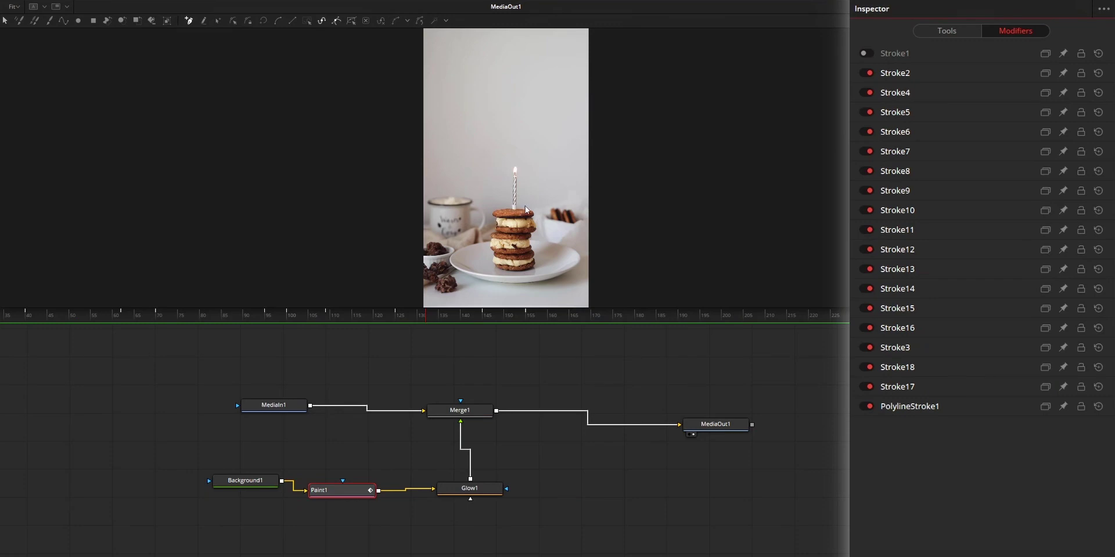
pyautogui.click(868, 54)
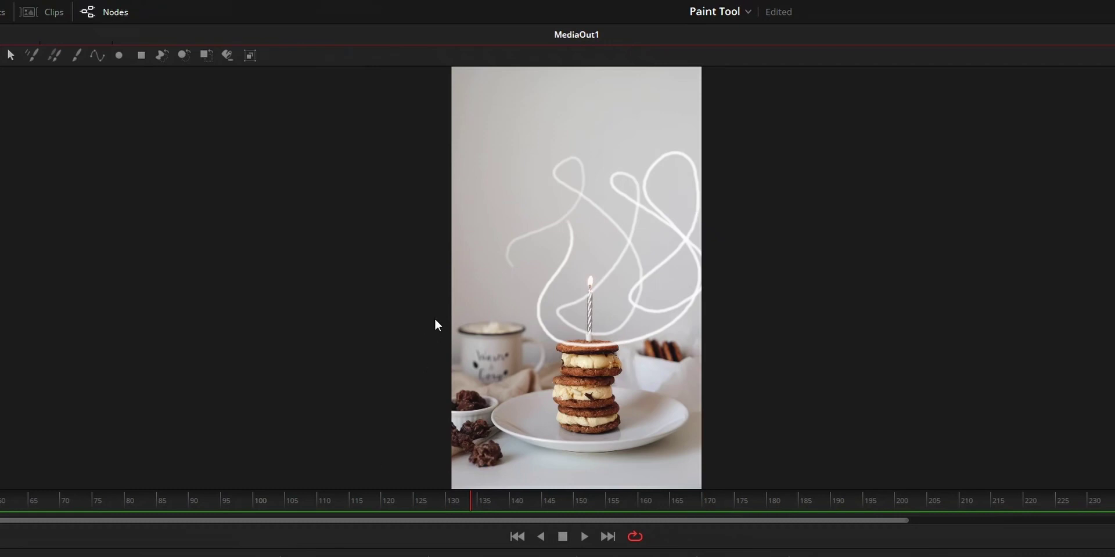
# - Select the white squiggle stroke above the cookies and rotate it around its centre
pyautogui.click(659, 320)
pyautogui.moveTo(618, 242)
pyautogui.mouseDown()
pyautogui.moveTo(594, 254)
pyautogui.moveTo(567, 236)
pyautogui.moveTo(642, 302)
pyautogui.mouseUp()
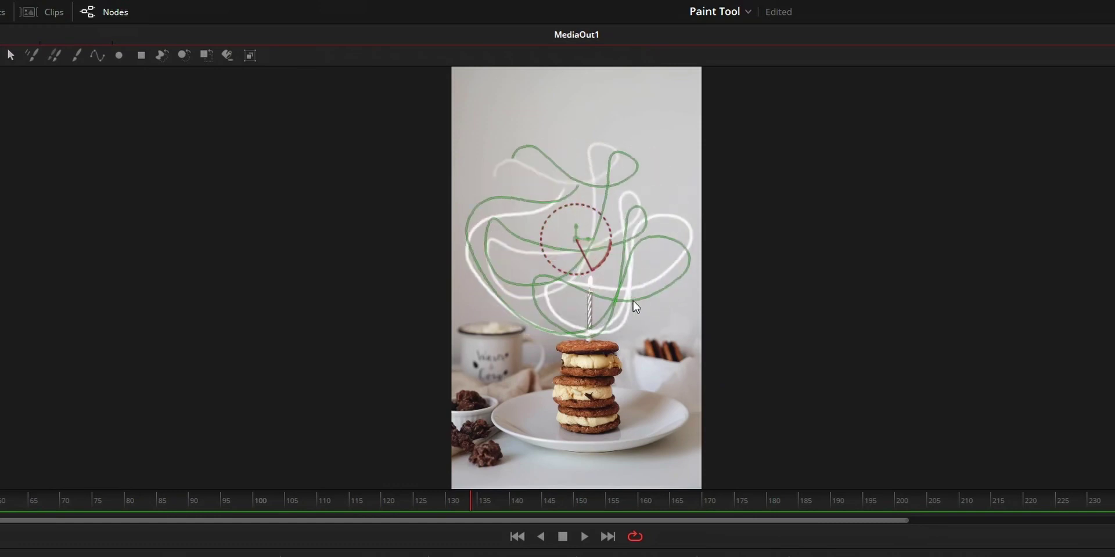
pyautogui.moveTo(558, 314)
pyautogui.mouseDown()
pyautogui.moveTo(570, 208)
pyautogui.moveTo(569, 262)
pyautogui.mouseUp()
pyautogui.moveTo(560, 310)
pyautogui.mouseDown()
pyautogui.moveTo(548, 368)
pyautogui.moveTo(568, 385)
pyautogui.moveTo(527, 379)
pyautogui.mouseUp()
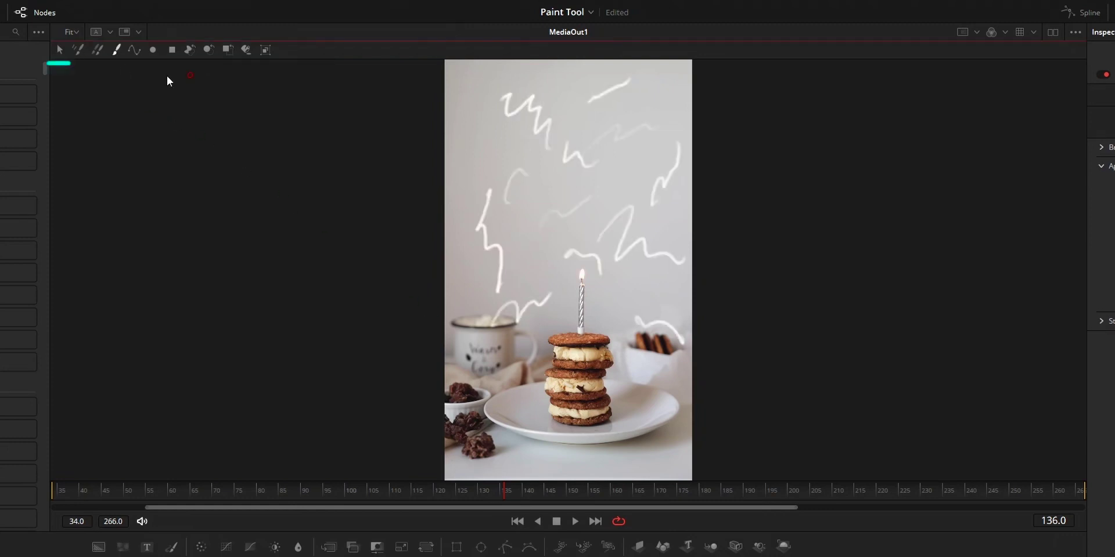
# - Use the Select tool to pick individual white strokes near the top of the image and reposition them
pyautogui.click(59, 51)
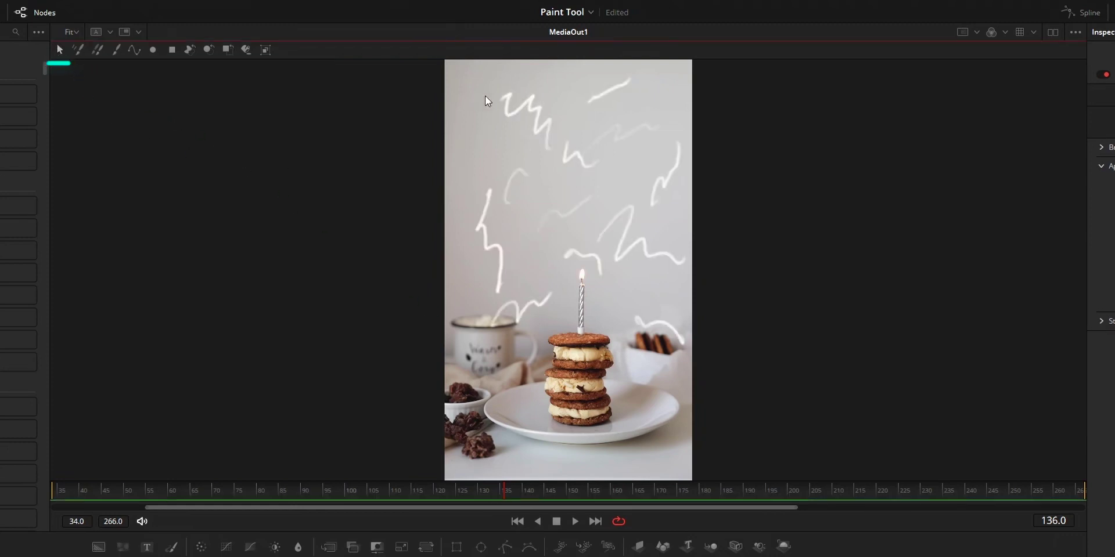
pyautogui.click(538, 115)
pyautogui.moveTo(540, 117); pyautogui.dragTo(501, 117)
pyautogui.click(607, 90)
pyautogui.moveTo(602, 95); pyautogui.dragTo(593, 95)
pyautogui.click(626, 137)
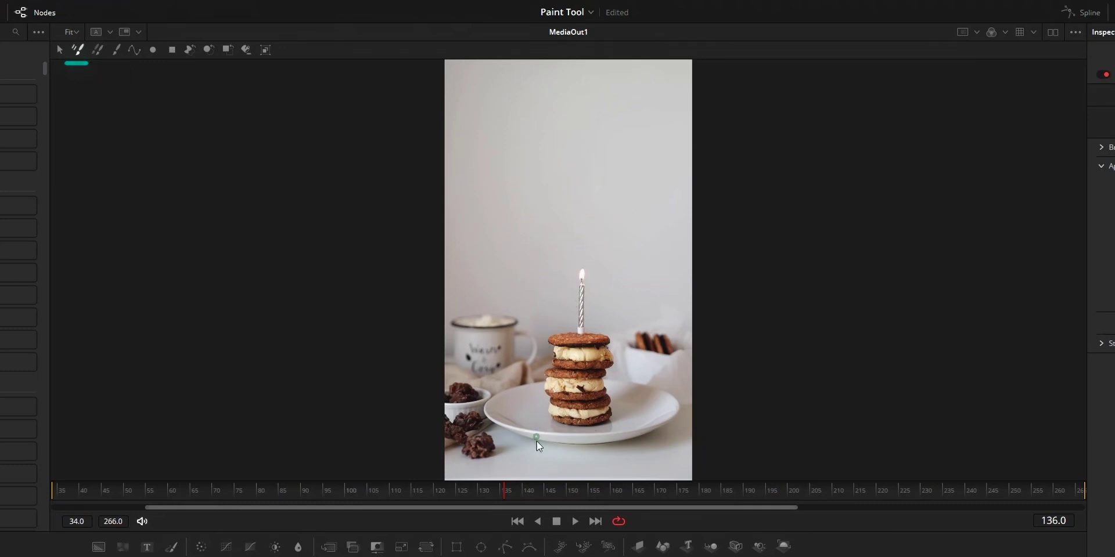
# - With Multistroke, outline the cookie stack and candle in white and sketch a house with roof, chimney, door and window above
pyautogui.moveTo(549, 420); pyautogui.dragTo(546, 377)
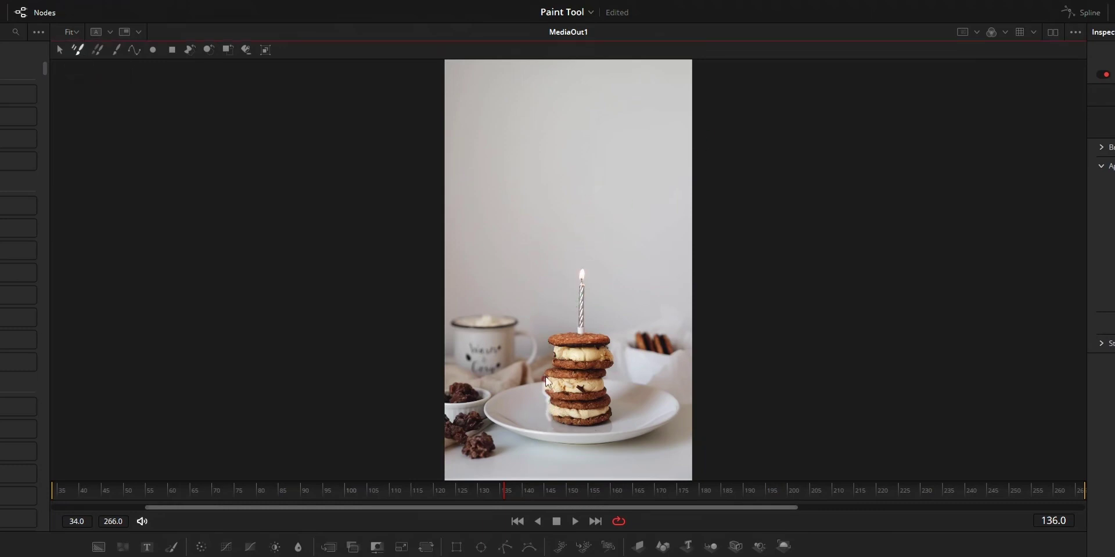
pyautogui.moveTo(563, 334)
pyautogui.mouseDown()
pyautogui.moveTo(581, 263)
pyautogui.moveTo(614, 421)
pyautogui.moveTo(552, 425)
pyautogui.moveTo(548, 340)
pyautogui.moveTo(574, 311)
pyautogui.moveTo(586, 262)
pyautogui.mouseUp()
pyautogui.moveTo(516, 205); pyautogui.dragTo(601, 190)
pyautogui.moveTo(600, 129); pyautogui.dragTo(597, 198)
pyautogui.moveTo(557, 143); pyautogui.dragTo(618, 128)
pyautogui.moveTo(517, 150); pyautogui.dragTo(553, 105)
pyautogui.moveTo(552, 107); pyautogui.dragTo(552, 152)
pyautogui.moveTo(548, 109)
pyautogui.mouseDown()
pyautogui.moveTo(618, 132)
pyautogui.moveTo(565, 132)
pyautogui.mouseUp()
pyautogui.moveTo(568, 86); pyautogui.dragTo(579, 138)
pyautogui.moveTo(531, 213)
pyautogui.mouseDown()
pyautogui.moveTo(545, 171)
pyautogui.moveTo(533, 228)
pyautogui.mouseUp()
pyautogui.moveTo(578, 156); pyautogui.dragTo(578, 181)
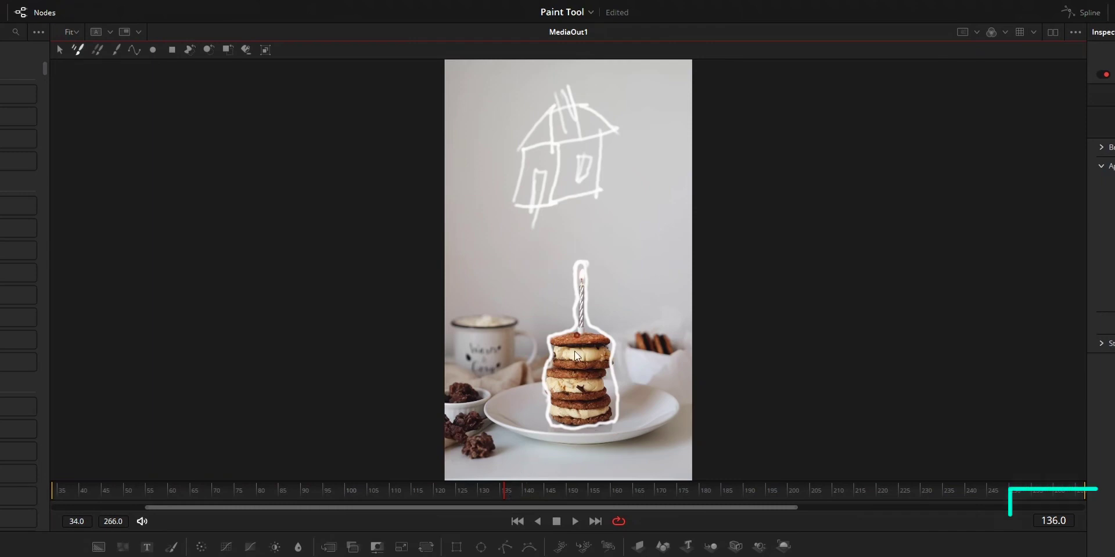
# - Step back and forth around frame 136 to check on which frames the multistroke drawing appears
pyautogui.press('Right')
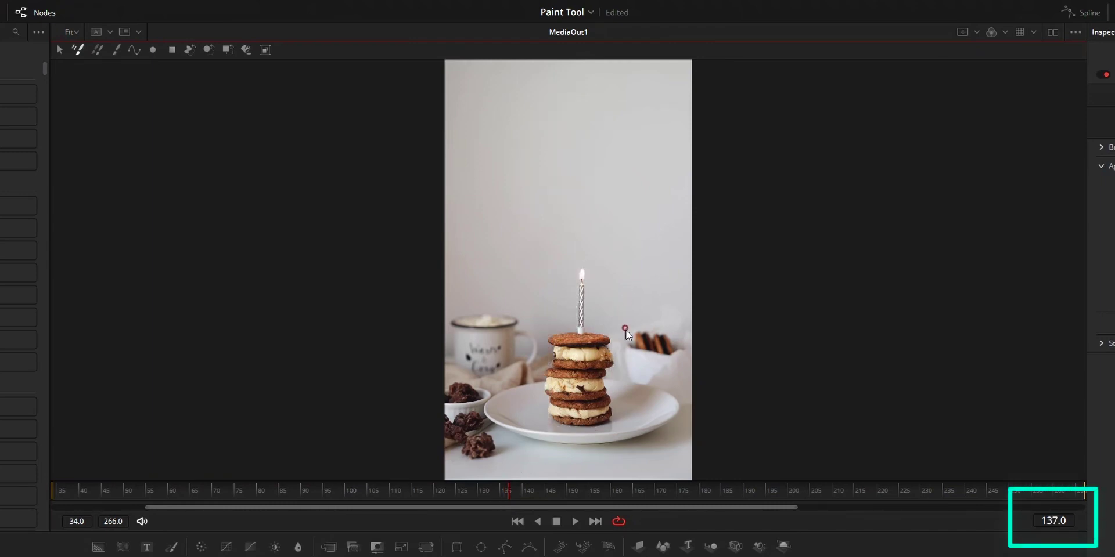
pyautogui.press('Left')
pyautogui.press('Right')
pyautogui.press('Left')
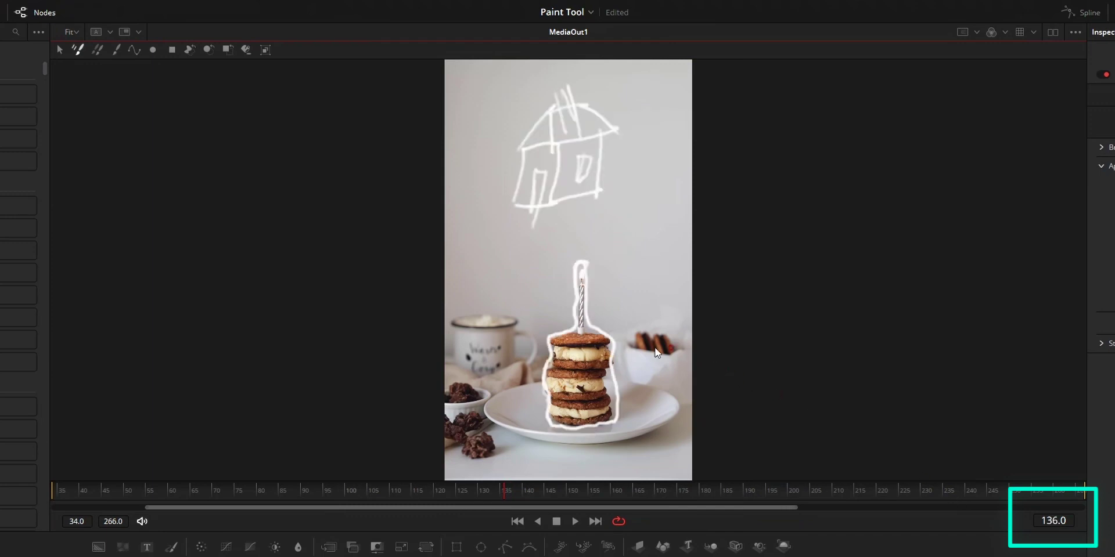
pyautogui.press('Left')
pyautogui.press('Right')
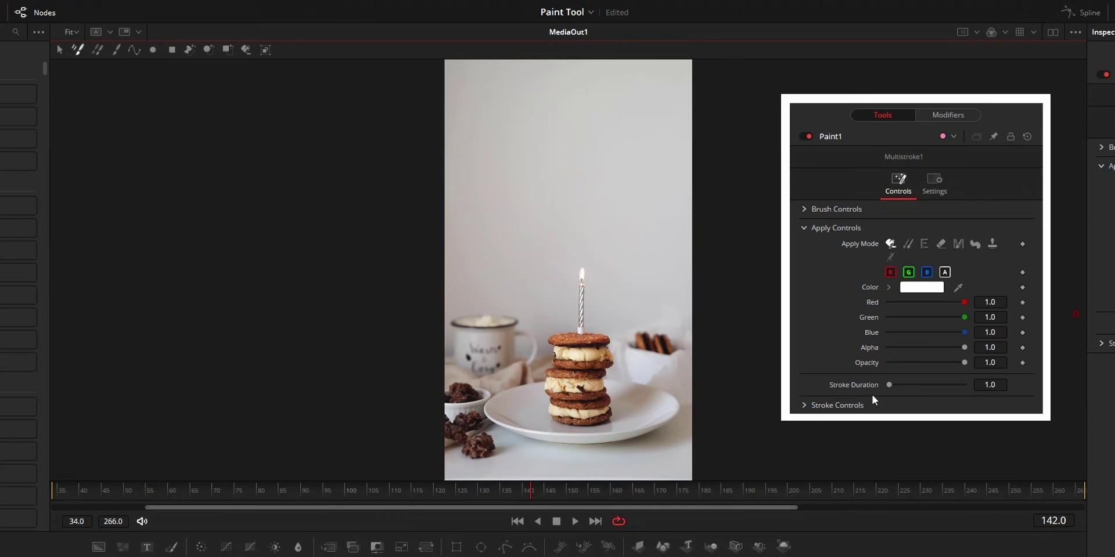
# - Set the Multistroke's stroke duration to 10 frames
pyautogui.moveTo(889, 386); pyautogui.dragTo(922, 385)
pyautogui.click(1004, 385)
pyautogui.write('10')
pyautogui.press('Return')
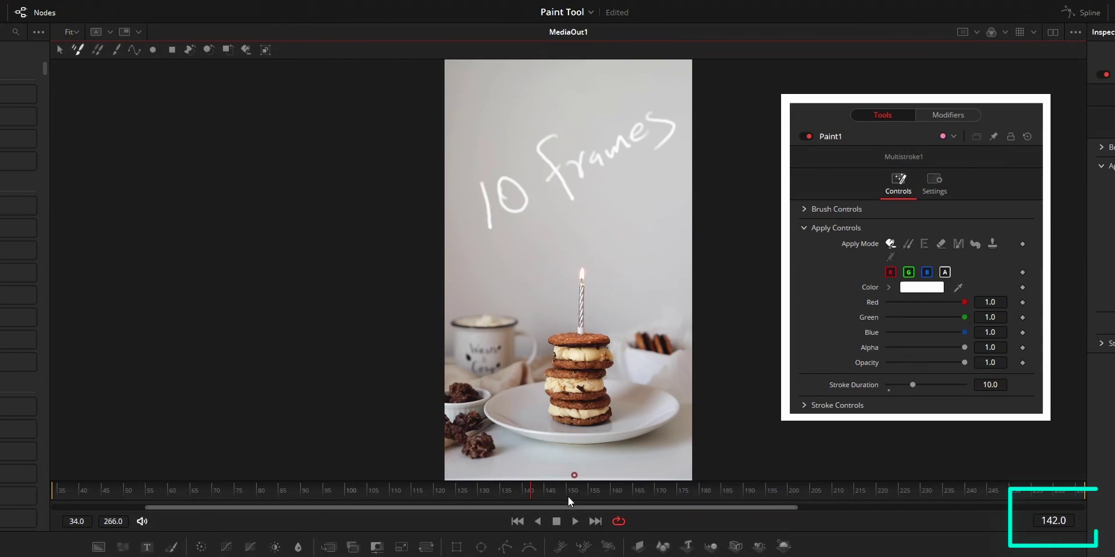
# - Step forward frame by frame from frame 142 to check how long the handwritten multistroke stays on screen
pyautogui.press('Right')
pyautogui.press('Right')
pyautogui.press('Right')
pyautogui.press('Right')
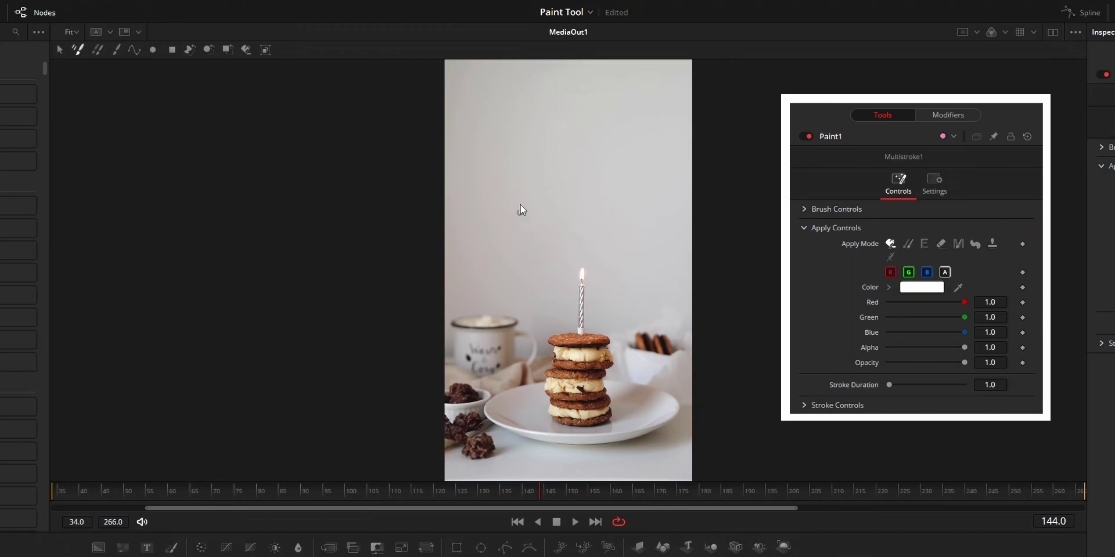
# - With Multistroke at frame 144, scribble several short white strokes across the grey background above the candle
pyautogui.moveTo(502, 214); pyautogui.dragTo(525, 196)
pyautogui.moveTo(529, 252)
pyautogui.mouseDown()
pyautogui.moveTo(569, 206)
pyautogui.moveTo(607, 208)
pyautogui.moveTo(637, 140)
pyautogui.mouseUp()
pyautogui.moveTo(512, 121)
pyautogui.mouseDown()
pyautogui.moveTo(579, 106)
pyautogui.moveTo(605, 137)
pyautogui.mouseUp()
pyautogui.moveTo(634, 103); pyautogui.dragTo(655, 111)
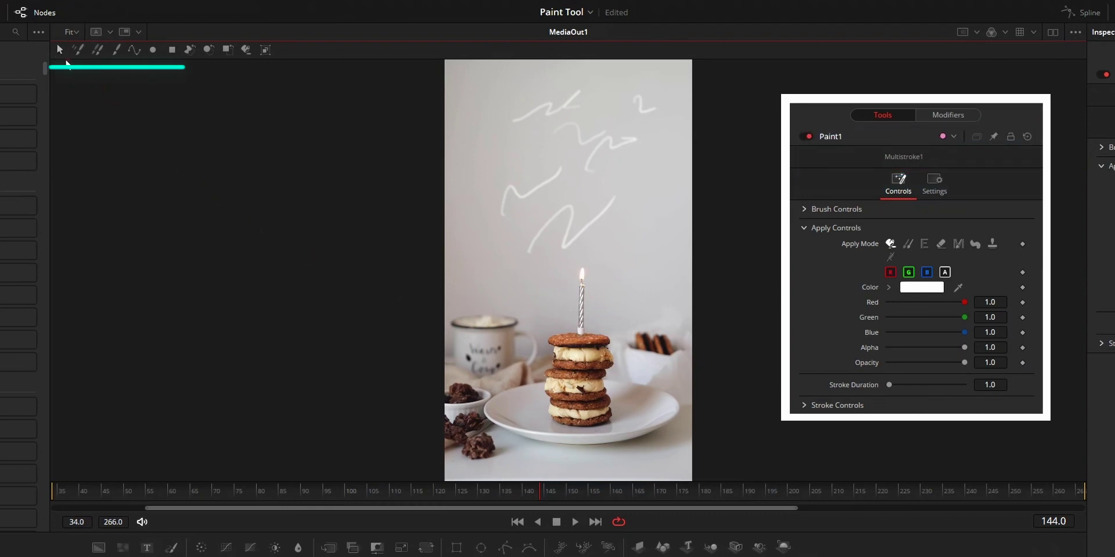
# - Switch to Stroke and back to start a separate Multistroke, scribble more strokes around the image, and open the modifiers
pyautogui.click(113, 52)
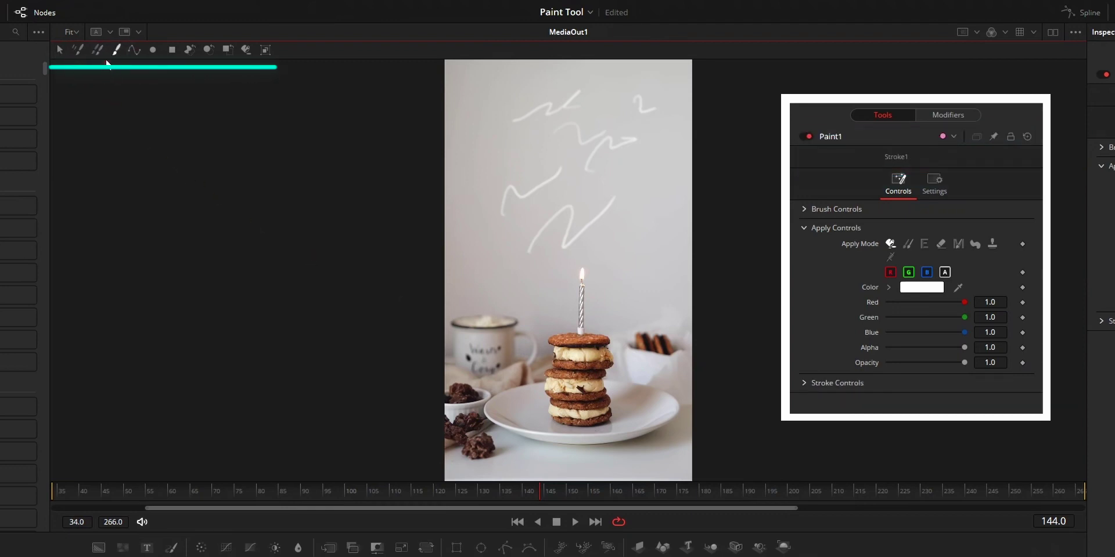
pyautogui.click(79, 51)
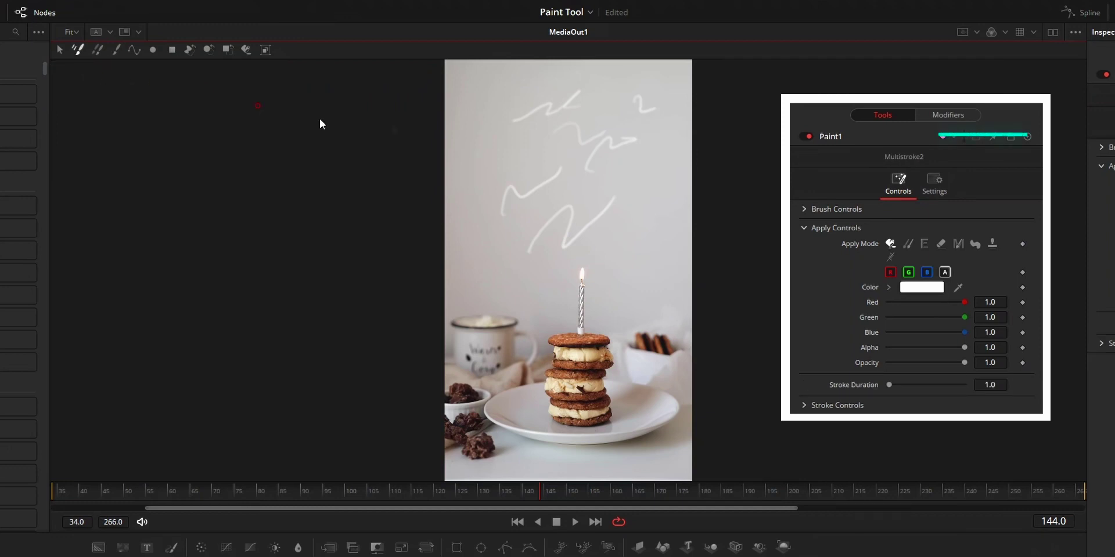
pyautogui.moveTo(629, 278); pyautogui.dragTo(654, 263)
pyautogui.moveTo(480, 165); pyautogui.dragTo(488, 138)
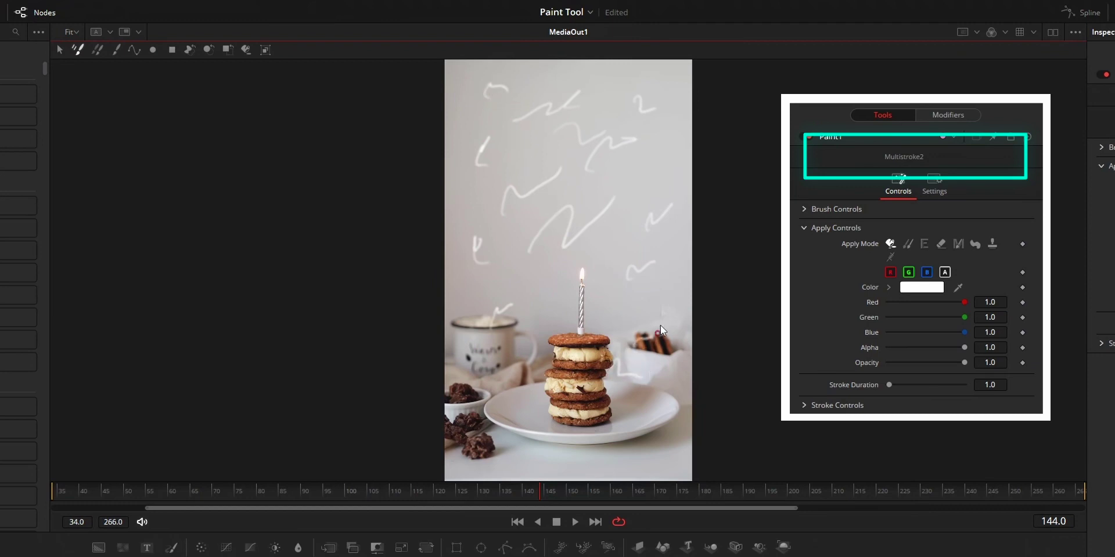
pyautogui.click(955, 115)
pyautogui.click(1111, 96)
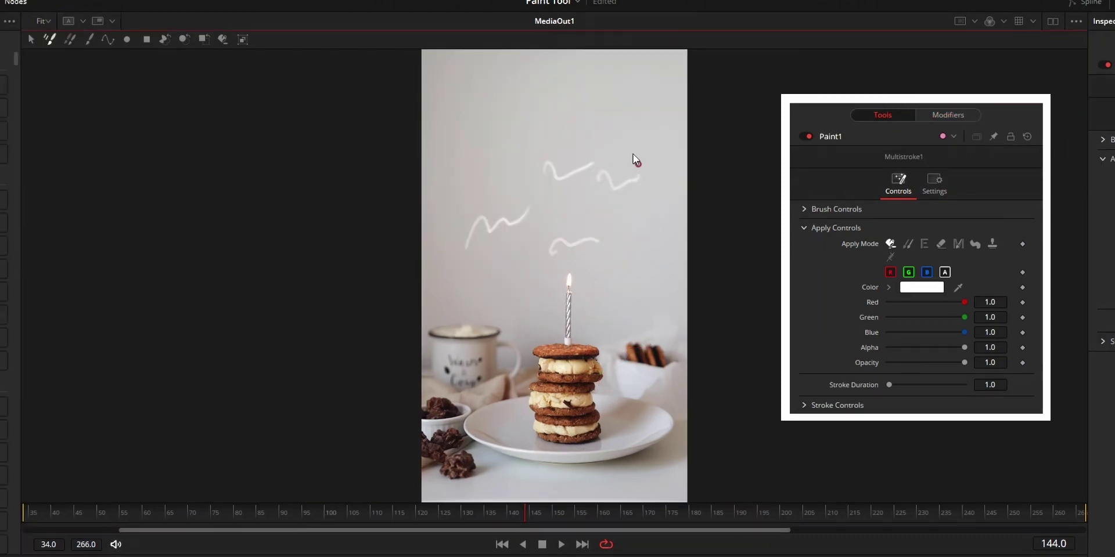
# - Add two more Multistroke scribbles near the top of the image and open the Multistroke's modifier controls
pyautogui.moveTo(608, 126); pyautogui.dragTo(610, 103)
pyautogui.moveTo(532, 124)
pyautogui.mouseDown()
pyautogui.moveTo(488, 134)
pyautogui.moveTo(516, 115)
pyautogui.mouseUp()
pyautogui.click(948, 115)
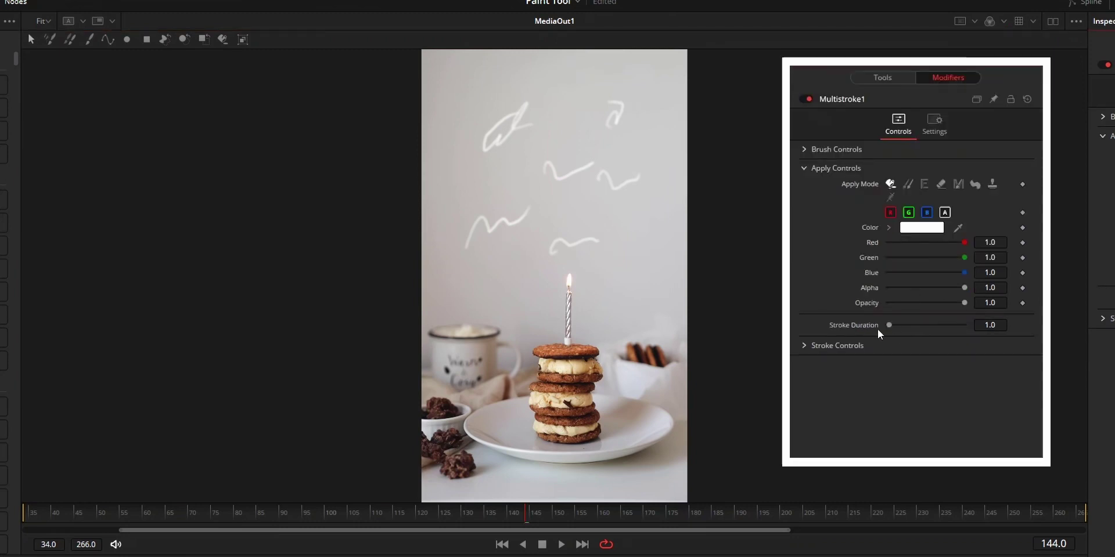
# - Try adjusting the Multistroke's size and other stroke settings from its modifier controls
pyautogui.click(1108, 323)
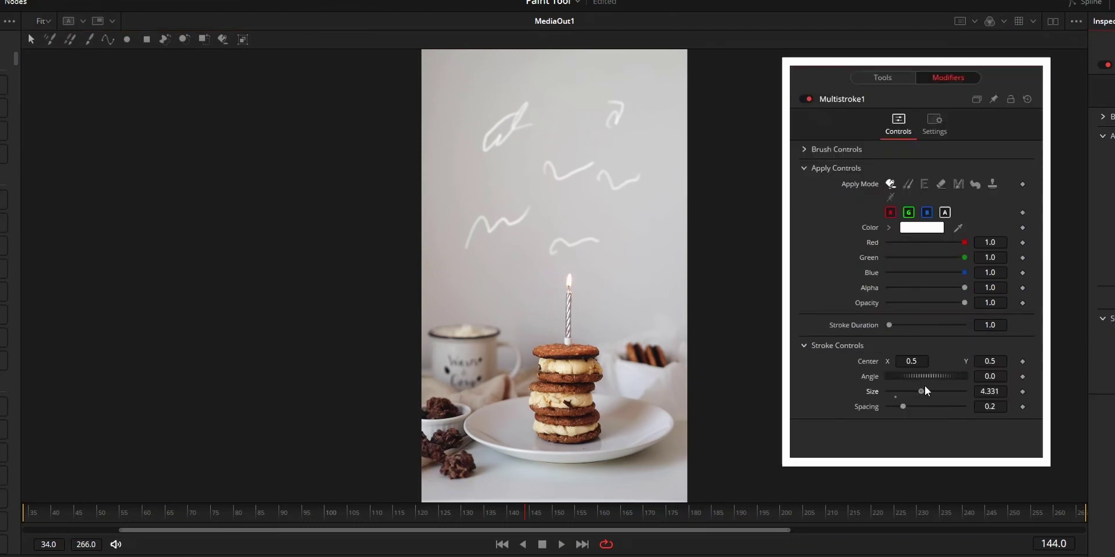
pyautogui.moveTo(936, 391)
pyautogui.mouseDown()
pyautogui.moveTo(906, 392)
pyautogui.moveTo(941, 403)
pyautogui.moveTo(911, 412)
pyautogui.mouseUp()
pyautogui.hotkey('ctrl', 'a')
pyautogui.write('0.63')
pyautogui.press('Return')
pyautogui.moveTo(994, 213)
pyautogui.mouseDown()
pyautogui.moveTo(964, 214)
pyautogui.moveTo(995, 215)
pyautogui.moveTo(958, 227)
pyautogui.moveTo(1003, 227)
pyautogui.moveTo(991, 240)
pyautogui.moveTo(1004, 241)
pyautogui.moveTo(975, 241)
pyautogui.mouseUp()
pyautogui.moveTo(915, 210); pyautogui.dragTo(897, 210)
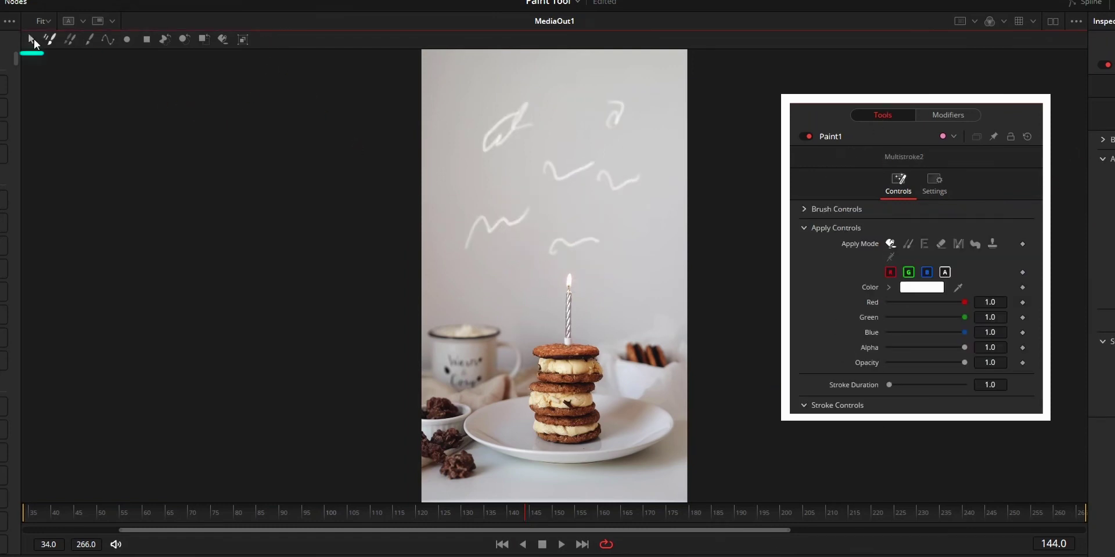
# - Select and deselect different scribbles to examine how the Multistroke's strokes respond to selection
pyautogui.click(513, 122)
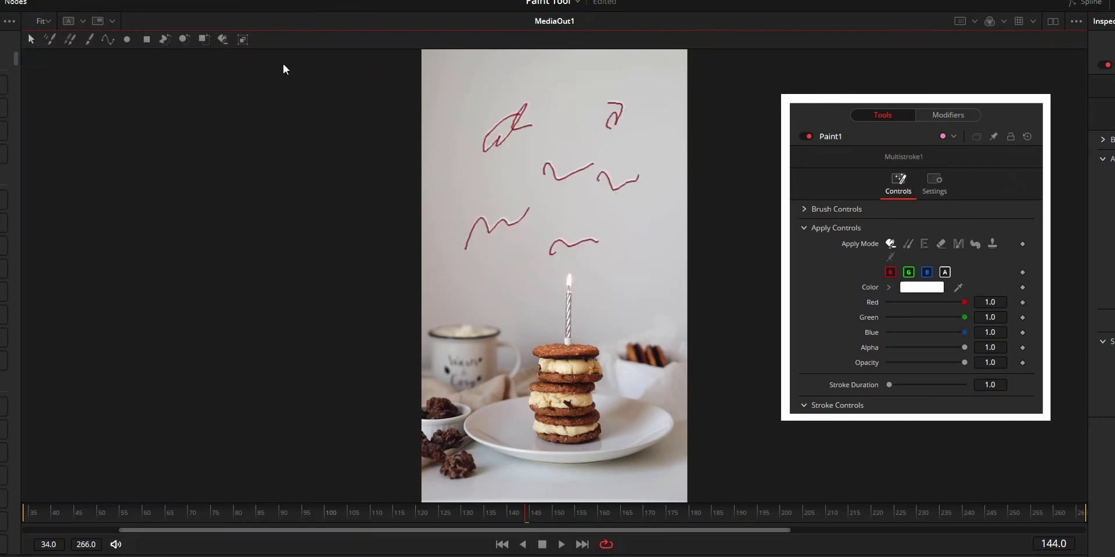
pyautogui.click(470, 103)
pyautogui.click(503, 137)
pyautogui.click(472, 108)
pyautogui.click(515, 124)
pyautogui.click(480, 107)
pyautogui.click(564, 178)
pyautogui.click(399, 121)
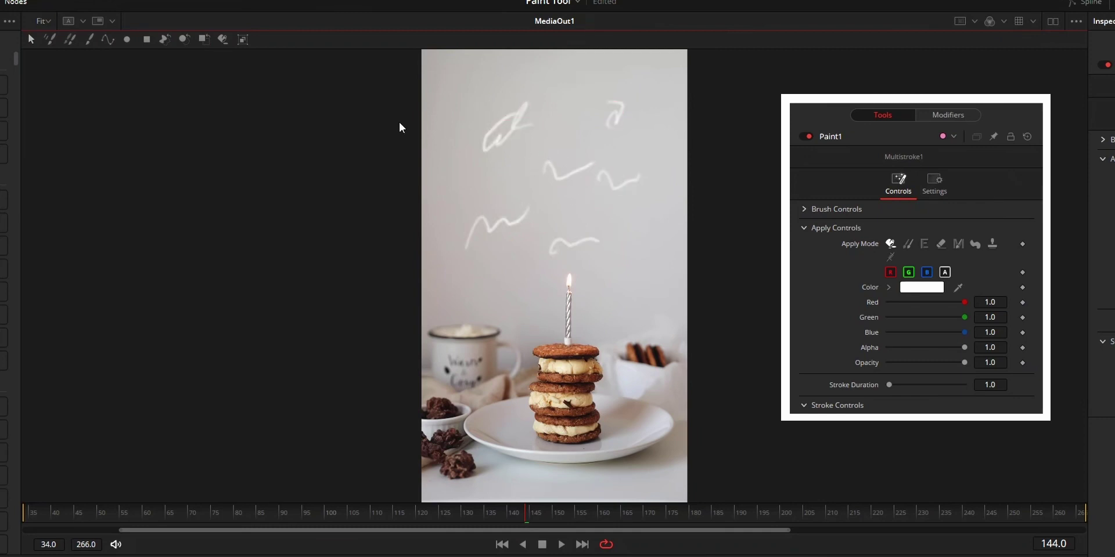
# - Select the Multistroke, turn it into a paint group, set the group's center X to 0.63 and adjust its center Y
pyautogui.click(473, 109)
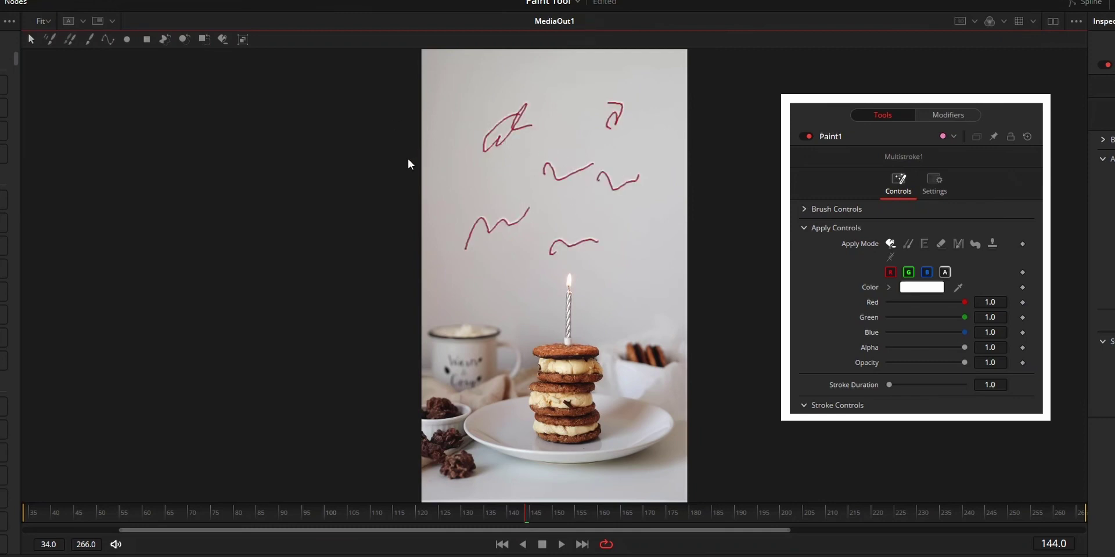
pyautogui.click(243, 39)
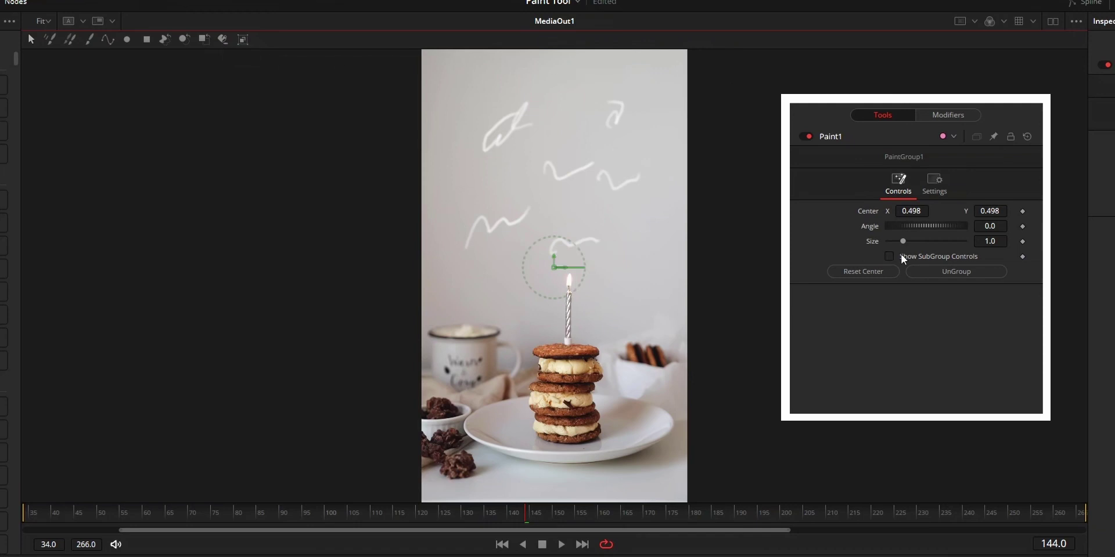
pyautogui.click(914, 212)
pyautogui.write('0.63')
pyautogui.press('Return')
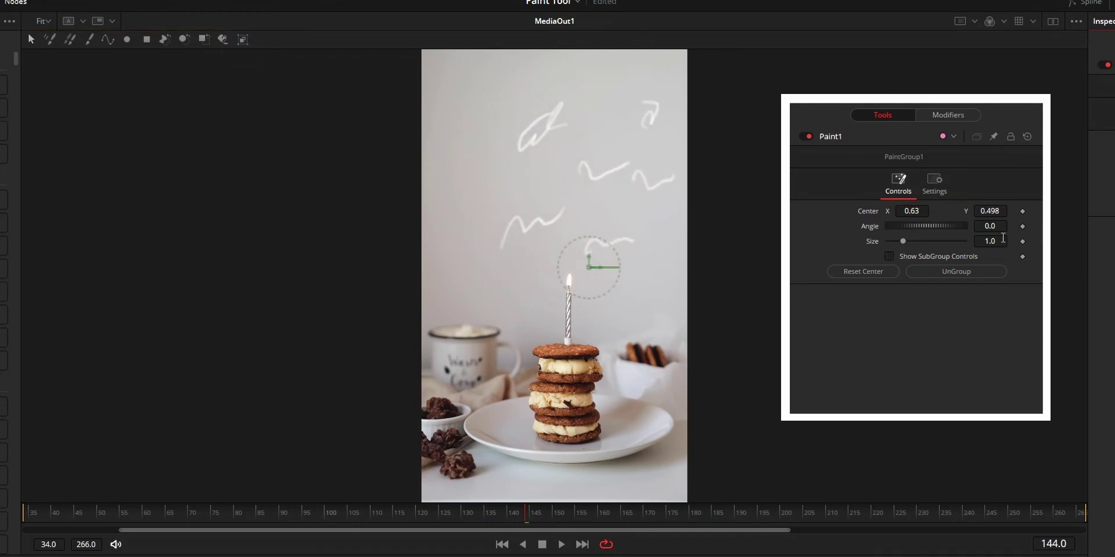
pyautogui.moveTo(992, 213)
pyautogui.mouseDown()
pyautogui.moveTo(958, 213)
pyautogui.moveTo(998, 213)
pyautogui.moveTo(981, 227)
pyautogui.mouseUp()
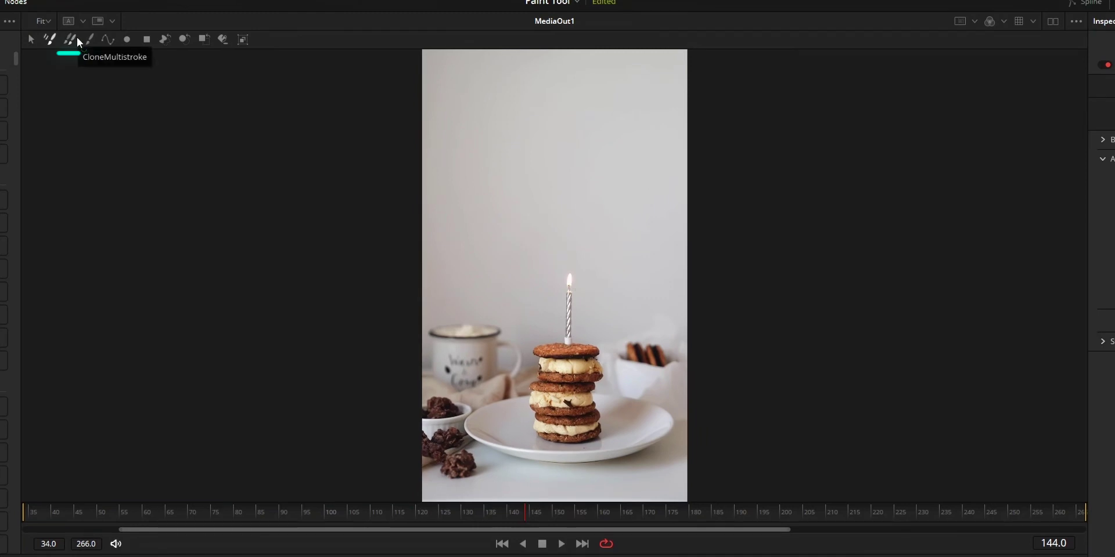
# - With CloneMultistroke, sample the grey background beside the candle and paint it over the candle's upper part and flame
pyautogui.click(76, 37)
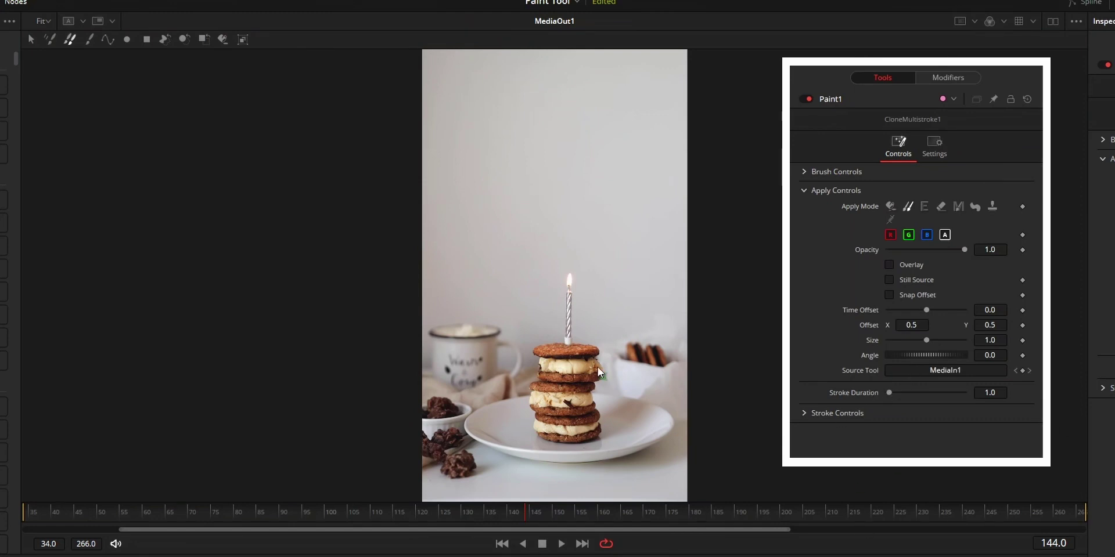
pyautogui.keyDown('alt'); pyautogui.click(523, 310); pyautogui.keyUp('alt')
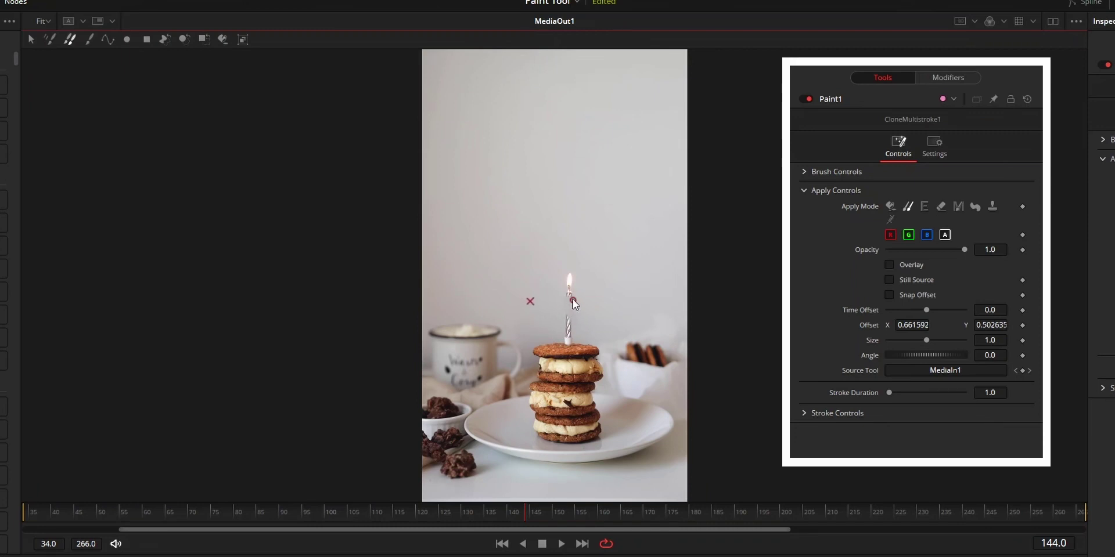
pyautogui.moveTo(573, 301); pyautogui.dragTo(570, 274)
pyautogui.keyDown('alt'); pyautogui.click(606, 274); pyautogui.keyUp('alt')
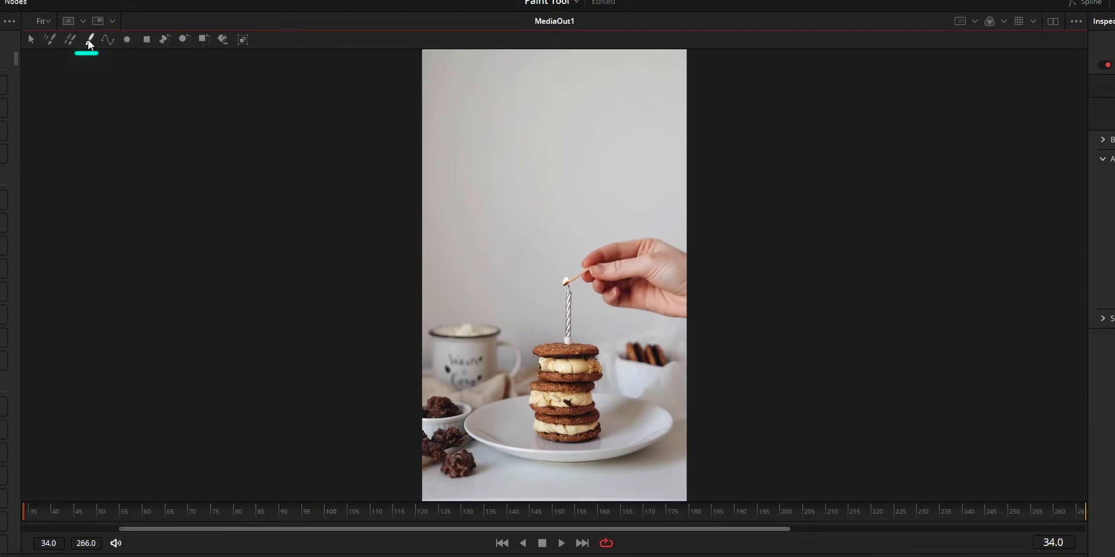
# - With the Stroke tool at frame 34, draw white zigzag strokes above the candle and scrub the timeline to check their duration
pyautogui.moveTo(459, 209)
pyautogui.mouseDown()
pyautogui.moveTo(565, 188)
pyautogui.moveTo(545, 251)
pyautogui.moveTo(600, 260)
pyautogui.moveTo(648, 287)
pyautogui.mouseUp()
pyautogui.moveTo(519, 140); pyautogui.dragTo(609, 152)
pyautogui.moveTo(569, 90); pyautogui.dragTo(582, 92)
pyautogui.moveTo(582, 92); pyautogui.dragTo(628, 136)
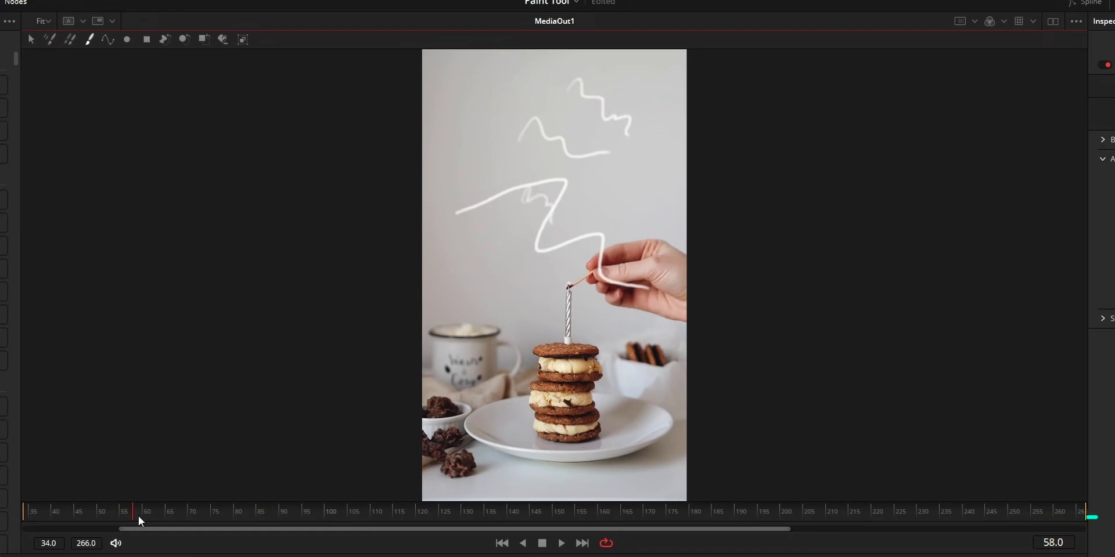
pyautogui.moveTo(138, 517); pyautogui.dragTo(818, 527)
pyautogui.moveTo(1012, 527)
pyautogui.mouseDown()
pyautogui.moveTo(1039, 528)
pyautogui.moveTo(893, 529)
pyautogui.mouseUp()
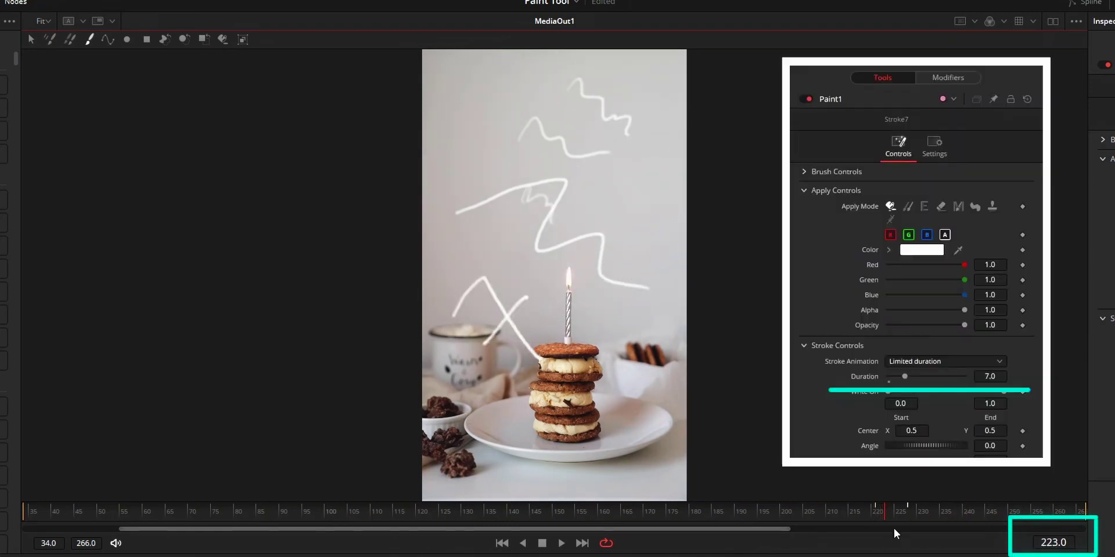
# - Step backward frame by frame from frame 223 to check where the limited-duration stroke is shown
pyautogui.press('Left')
pyautogui.press('Left')
pyautogui.press('Left')
pyautogui.press('Left')
pyautogui.press('Left')
pyautogui.press('Left')
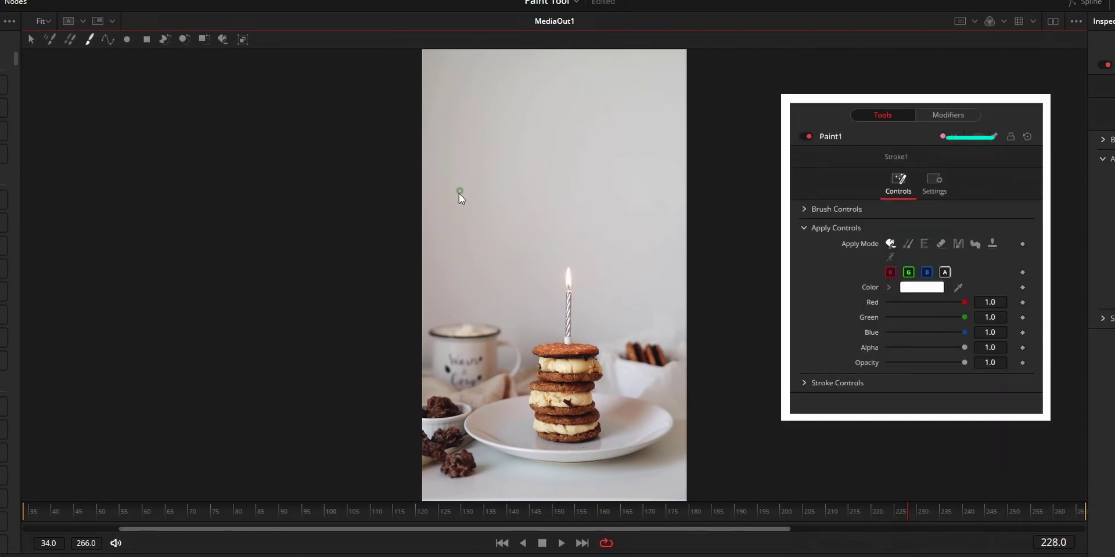
# - At frame 228, draw separate white zigzag strokes with the Stroke tool across the background above the cookies
pyautogui.moveTo(459, 194)
pyautogui.mouseDown()
pyautogui.moveTo(518, 241)
pyautogui.moveTo(529, 273)
pyautogui.mouseUp()
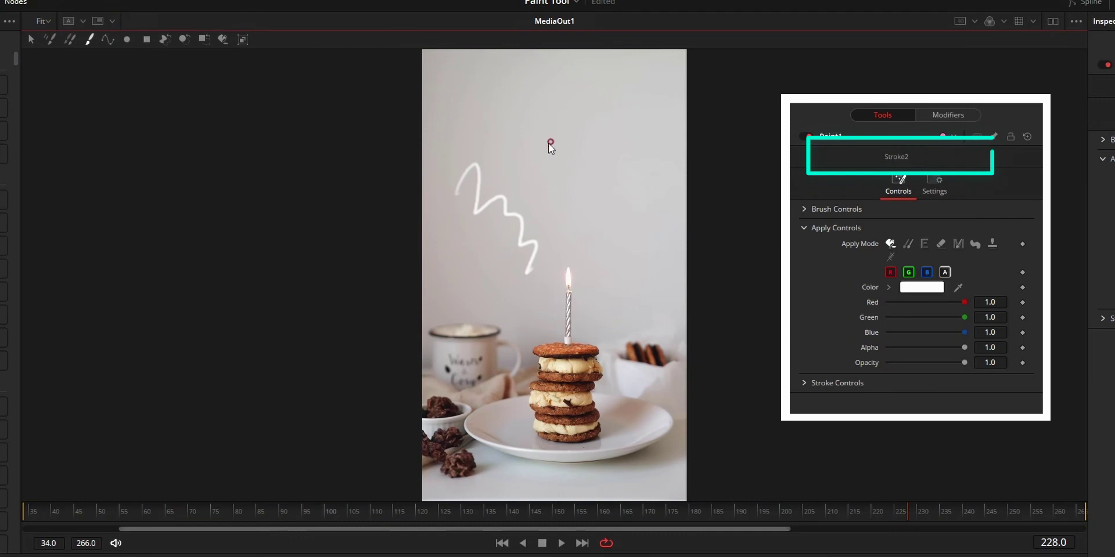
pyautogui.moveTo(541, 140)
pyautogui.mouseDown()
pyautogui.moveTo(568, 157)
pyautogui.moveTo(586, 201)
pyautogui.mouseUp()
pyautogui.moveTo(599, 92); pyautogui.dragTo(650, 149)
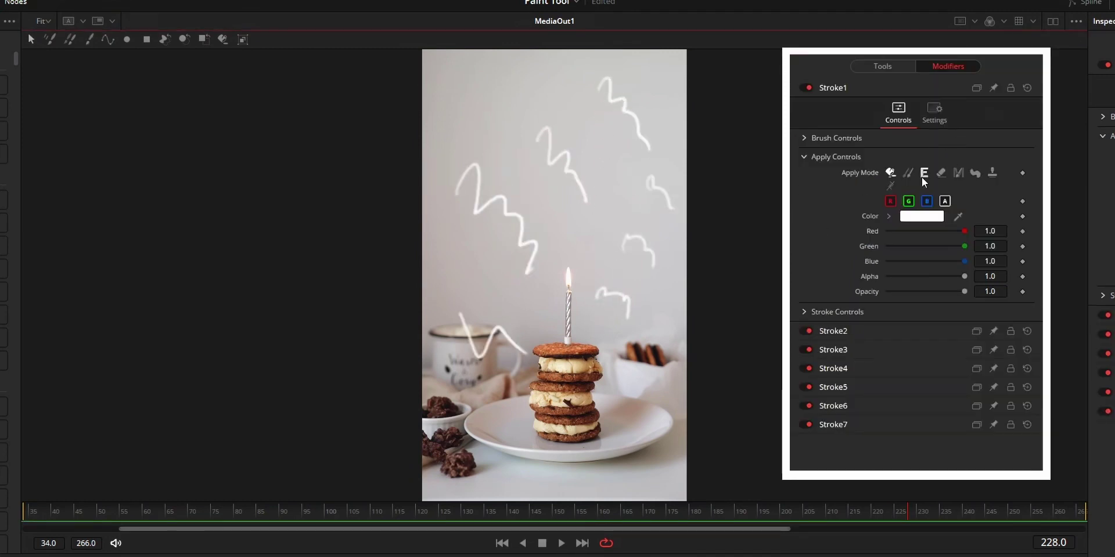
# - Set Stroke1's stroke size to 1.103 and spacing to 0.0, and its brush size to 0.052 with softness 0.001
pyautogui.click(806, 312)
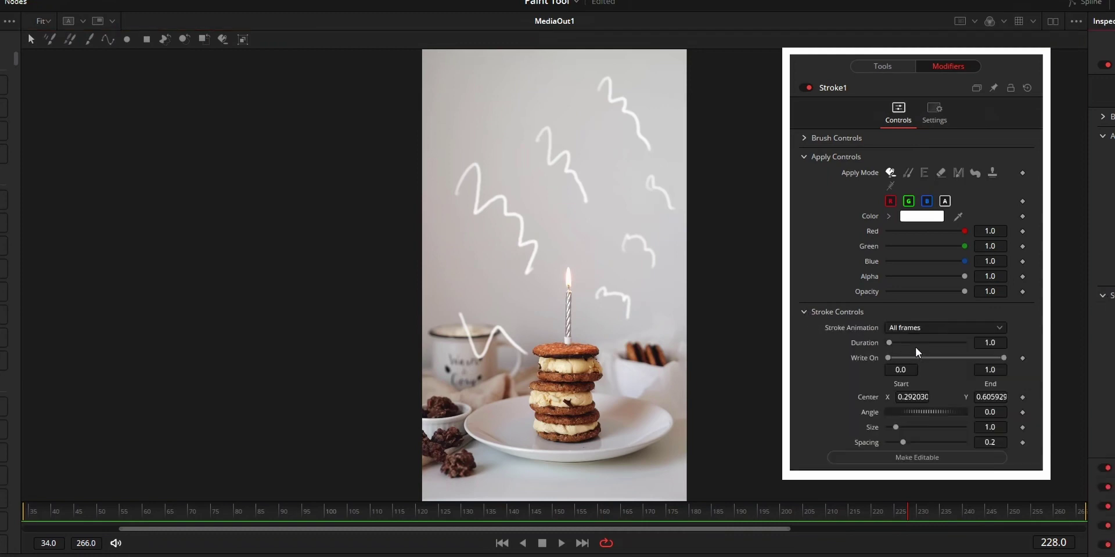
pyautogui.moveTo(895, 429)
pyautogui.mouseDown()
pyautogui.moveTo(945, 427)
pyautogui.moveTo(896, 419)
pyautogui.moveTo(952, 445)
pyautogui.moveTo(902, 442)
pyautogui.mouseUp()
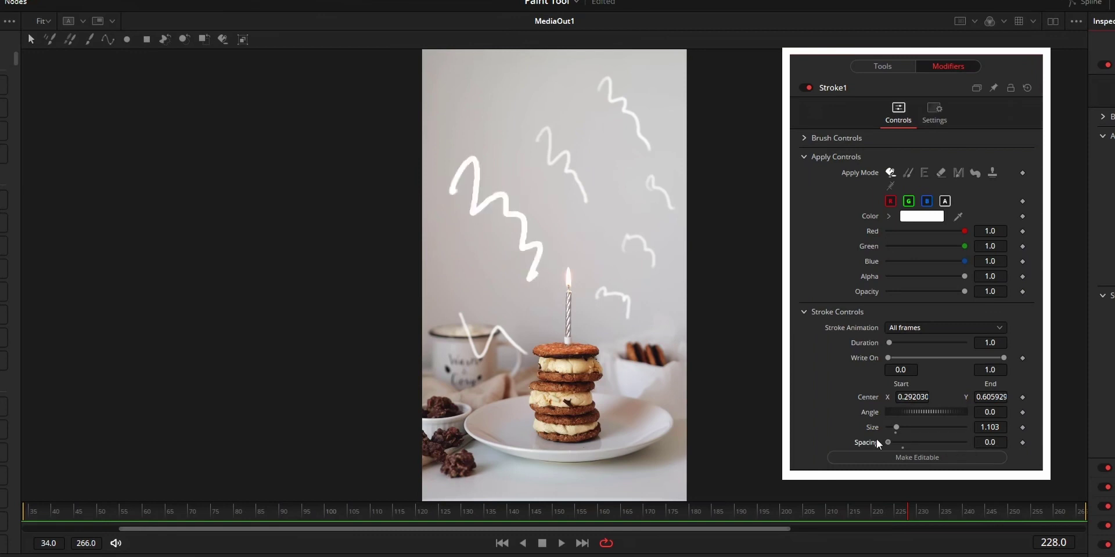
pyautogui.click(803, 138)
pyautogui.moveTo(903, 187)
pyautogui.mouseDown()
pyautogui.moveTo(960, 191)
pyautogui.moveTo(830, 194)
pyautogui.mouseUp()
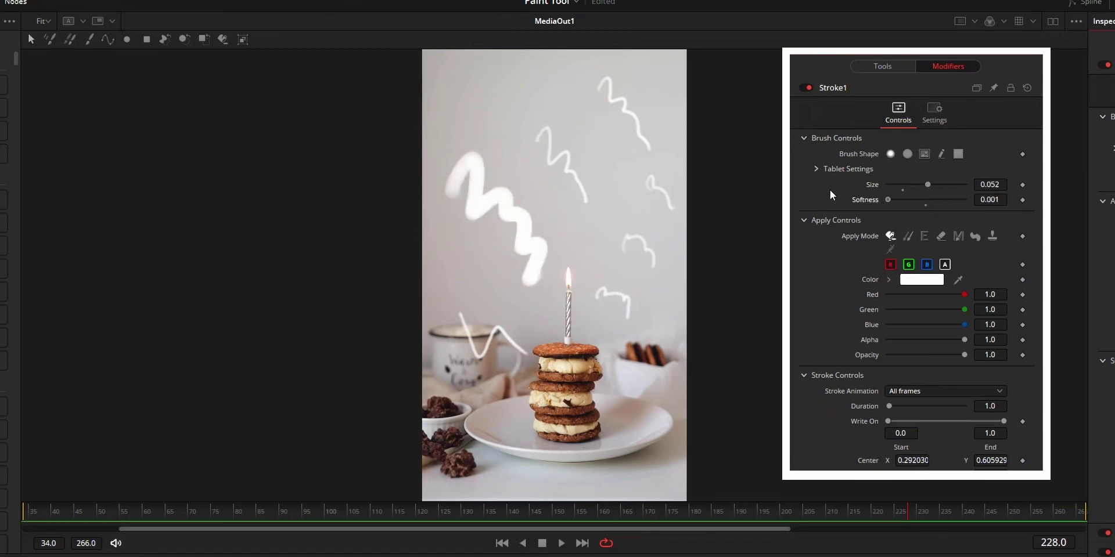
pyautogui.moveTo(927, 185)
pyautogui.mouseDown()
pyautogui.moveTo(967, 189)
pyautogui.moveTo(907, 187)
pyautogui.moveTo(929, 188)
pyautogui.mouseUp()
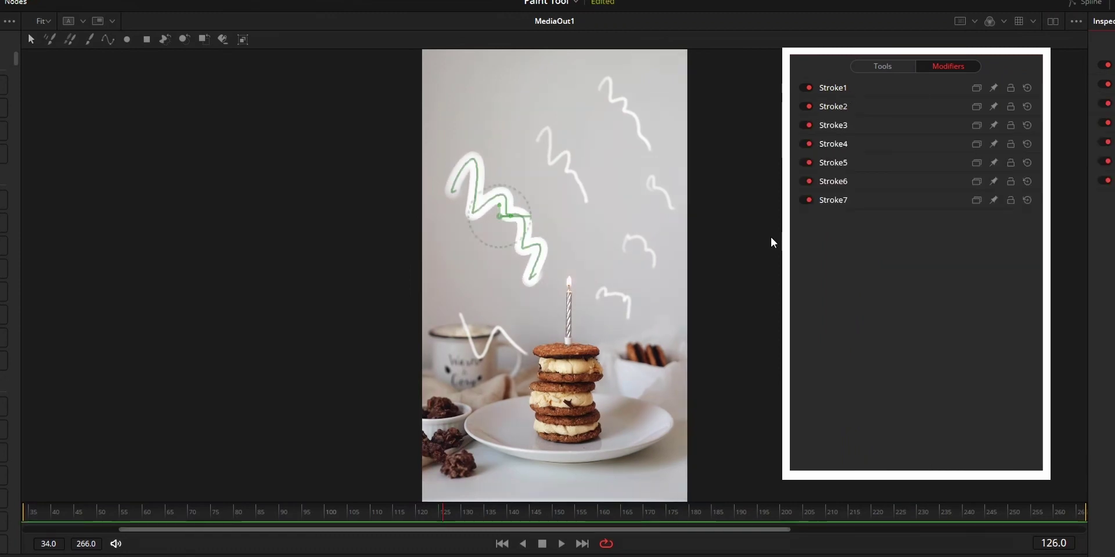
# - Select the two upper zigzags, the small stroke beside the candle and Stroke1 together, and try changing their red value
pyautogui.click(624, 134)
pyautogui.keyDown('ctrl'); pyautogui.click(577, 177); pyautogui.keyUp('ctrl')
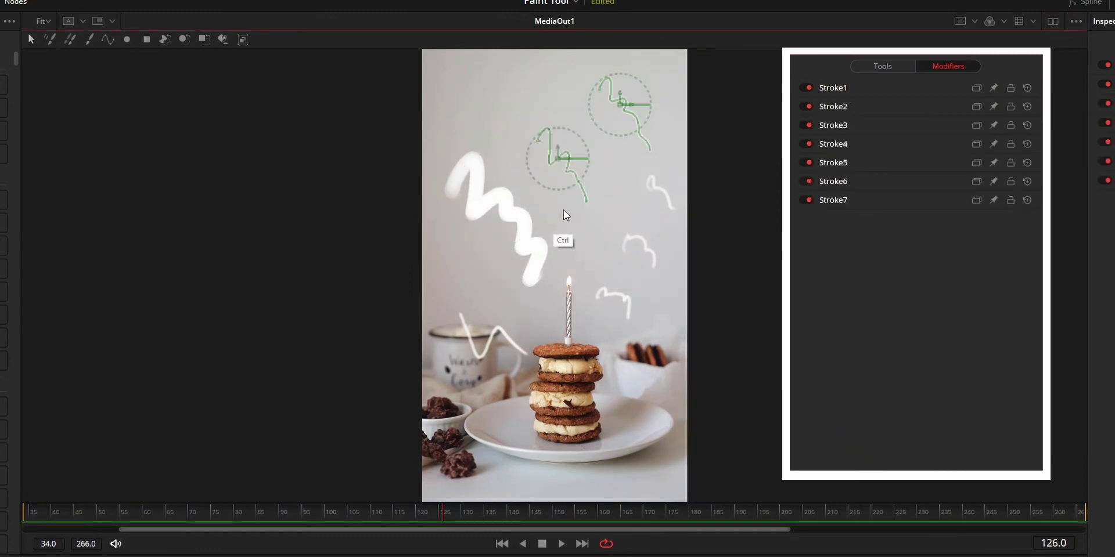
pyautogui.keyDown('ctrl'); pyautogui.click(615, 293); pyautogui.keyUp('ctrl')
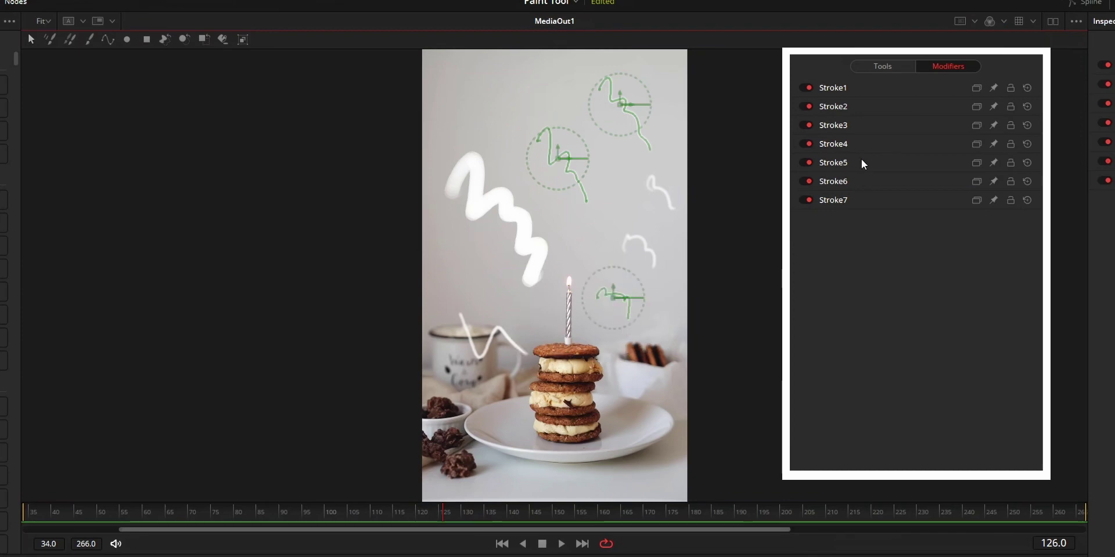
pyautogui.click(878, 90)
pyautogui.click(889, 68)
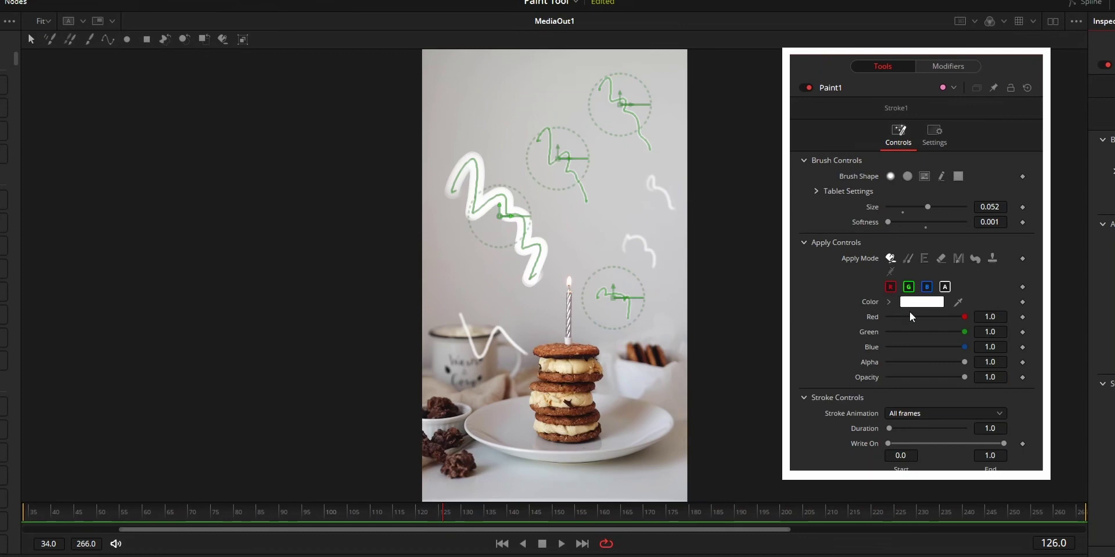
pyautogui.moveTo(945, 318)
pyautogui.mouseDown()
pyautogui.moveTo(908, 322)
pyautogui.moveTo(957, 319)
pyautogui.moveTo(962, 308)
pyautogui.mouseUp()
# - Recolor strokes individually through their modifiers, setting Stroke3's red to 0.409 and lowering Stroke2's red
pyautogui.click(938, 67)
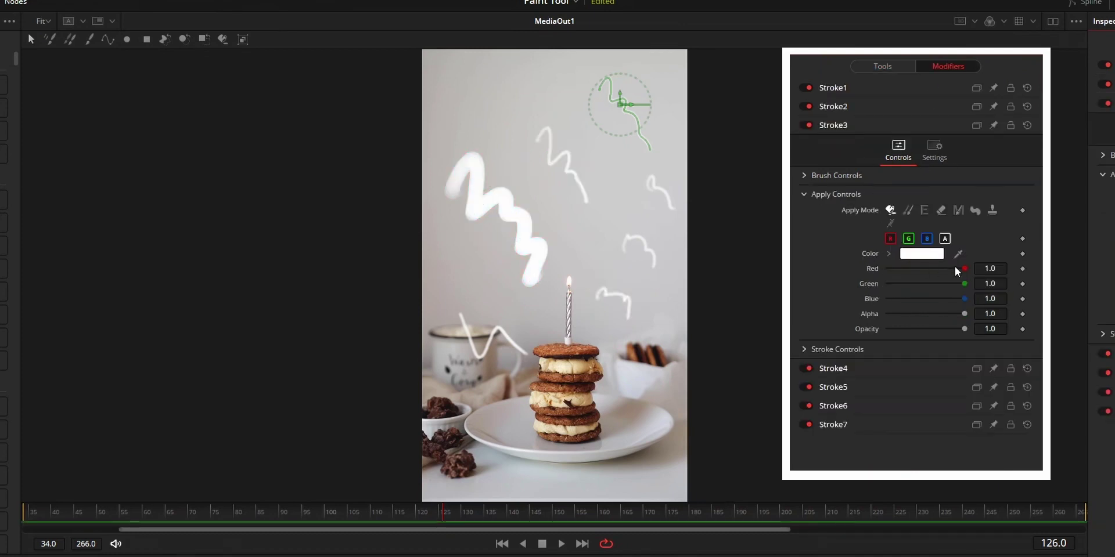
pyautogui.moveTo(941, 276); pyautogui.dragTo(913, 280)
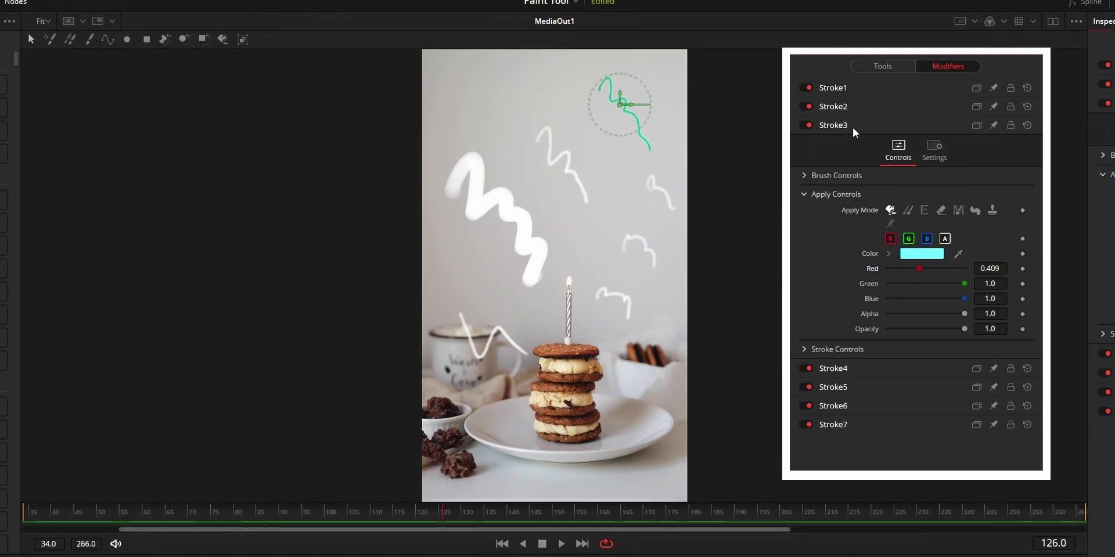
pyautogui.click(859, 107)
pyautogui.moveTo(957, 267); pyautogui.dragTo(925, 265)
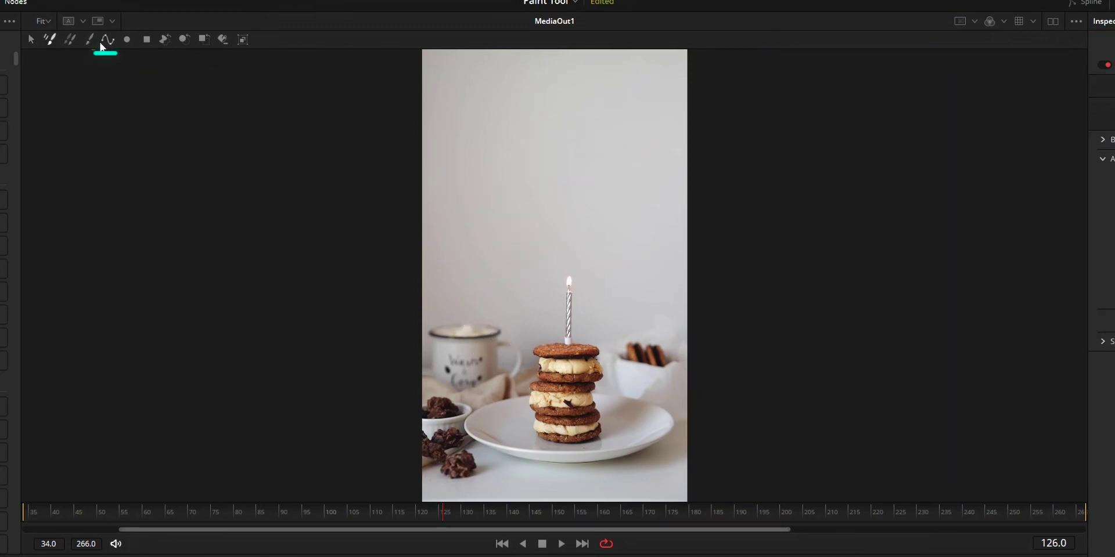
# - Draw an open Polyline Stroke with seven points, zigzagging from above the mug across the background and ending on the cookie stack
pyautogui.click(108, 41)
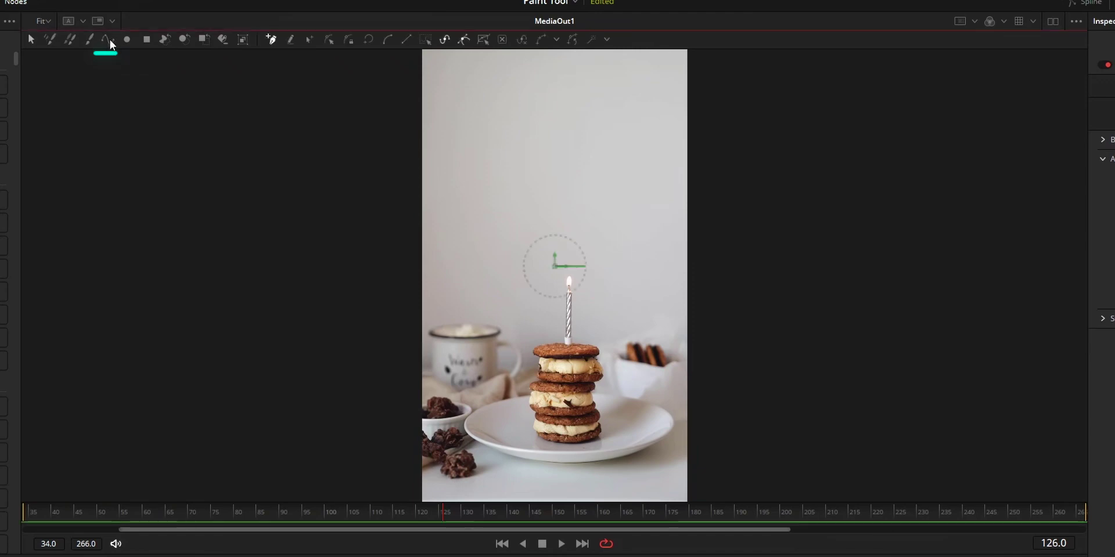
pyautogui.click(475, 295)
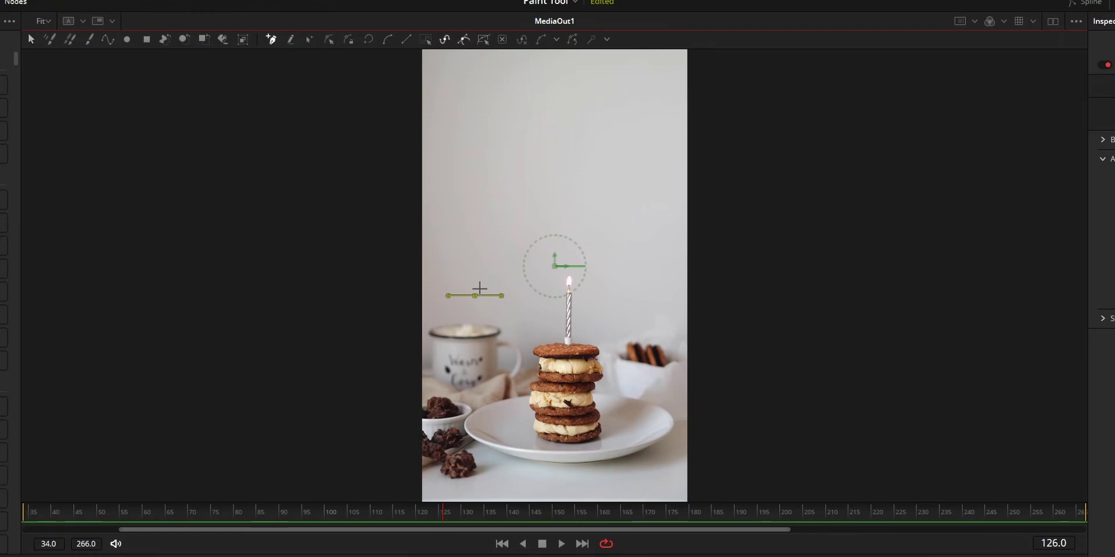
pyautogui.click(484, 188)
pyautogui.click(565, 133)
pyautogui.click(632, 207)
pyautogui.click(649, 112)
pyautogui.click(695, 214)
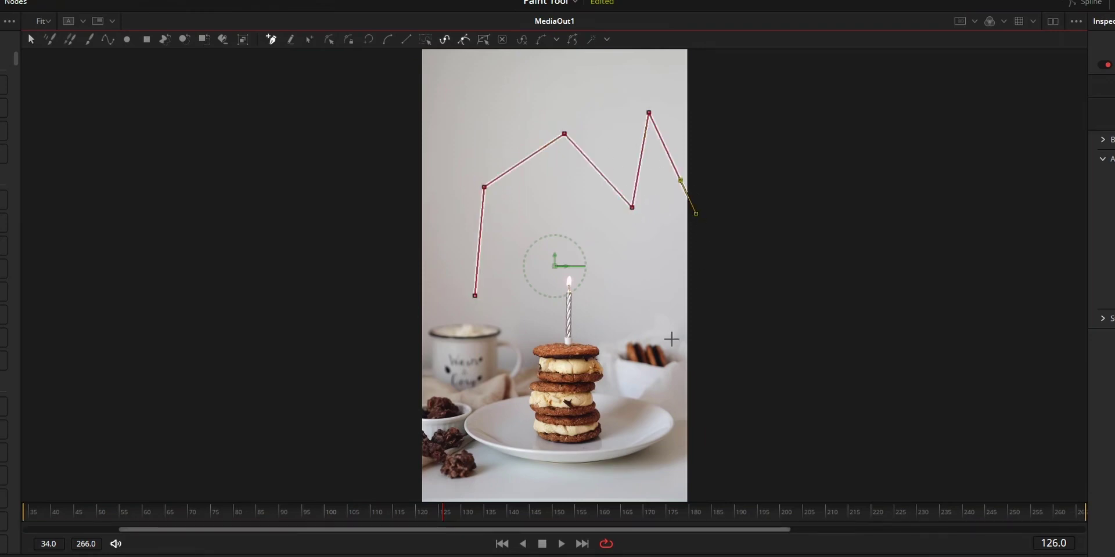
pyautogui.click(602, 369)
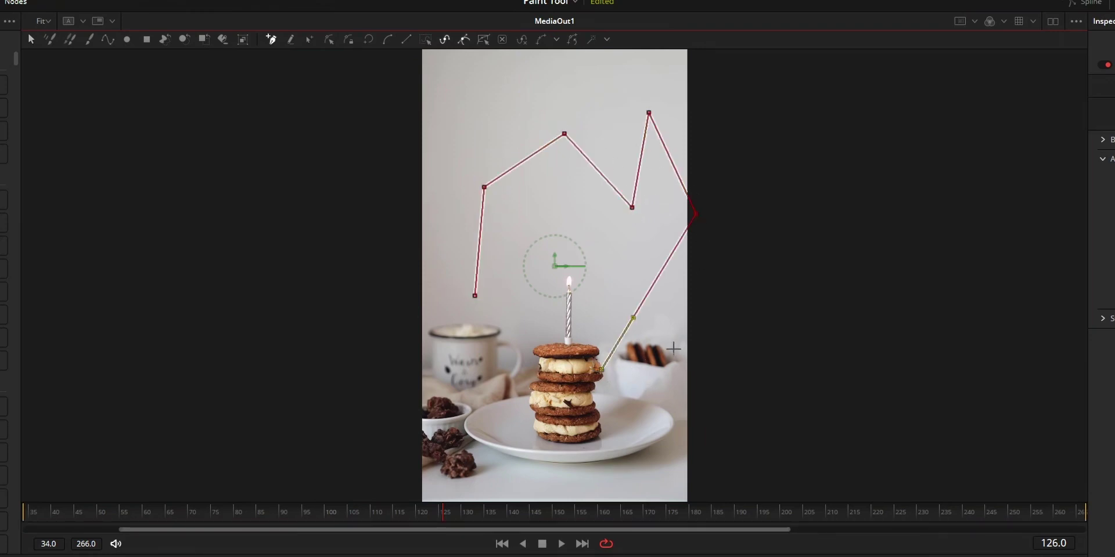
# - Curve the polyline around two of its middle points with their handles, and raise its upper-left point
pyautogui.click(632, 207)
pyautogui.moveTo(639, 176); pyautogui.dragTo(556, 238)
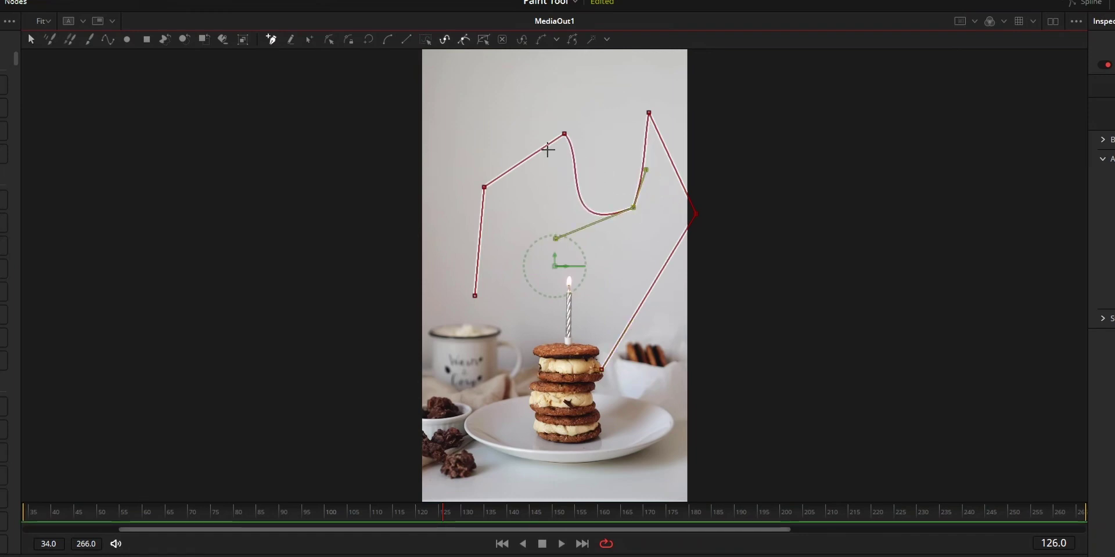
pyautogui.click(563, 134)
pyautogui.moveTo(584, 155); pyautogui.dragTo(586, 102)
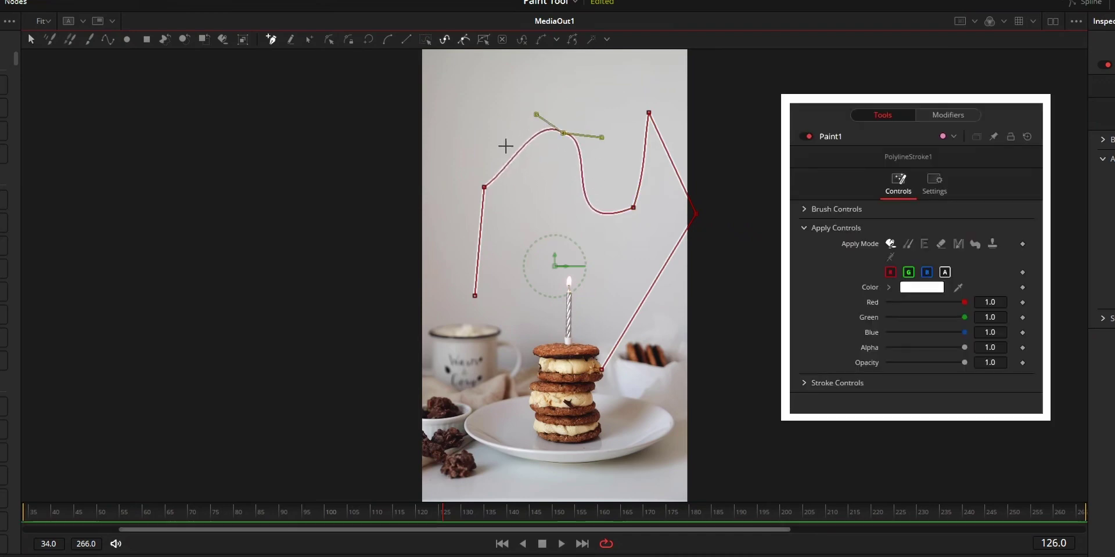
pyautogui.click(481, 186)
pyautogui.moveTo(481, 185); pyautogui.dragTo(475, 105)
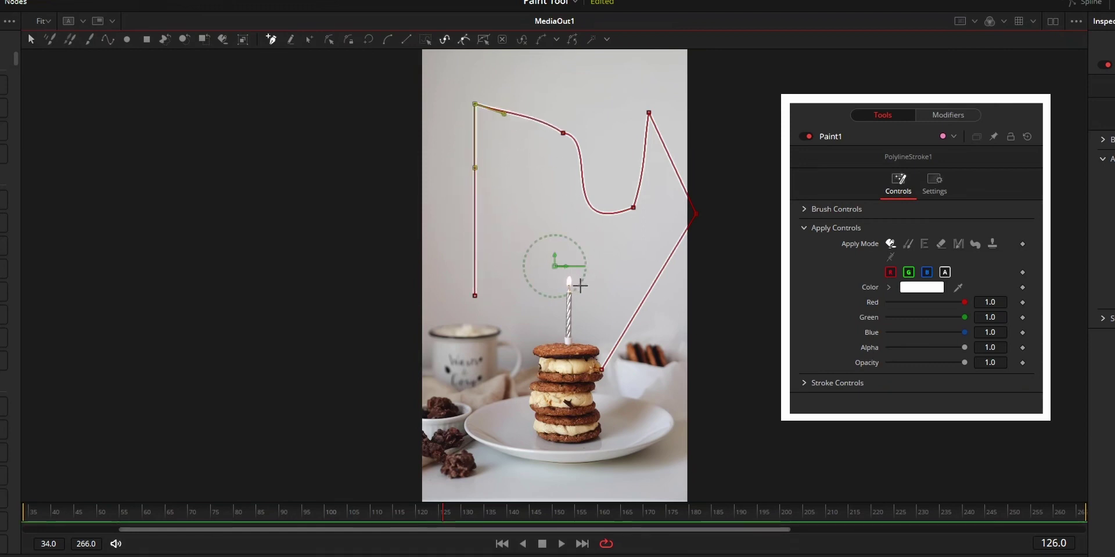
# - Reposition the polyline's end point beside the candle and extend the stroke with further points around the cookie stack
pyautogui.moveTo(600, 368); pyautogui.dragTo(544, 313)
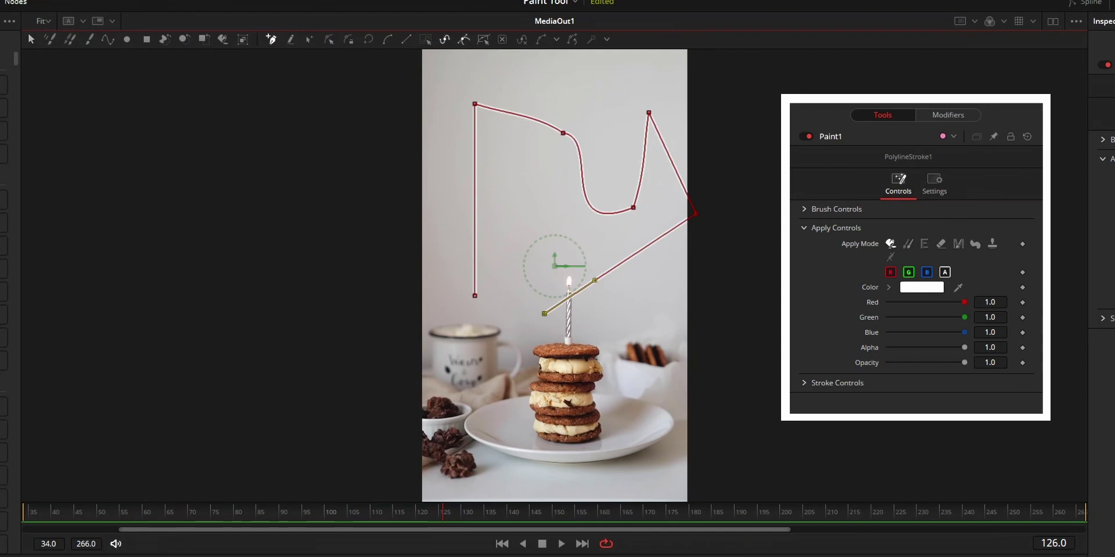
pyautogui.moveTo(544, 315); pyautogui.dragTo(578, 317)
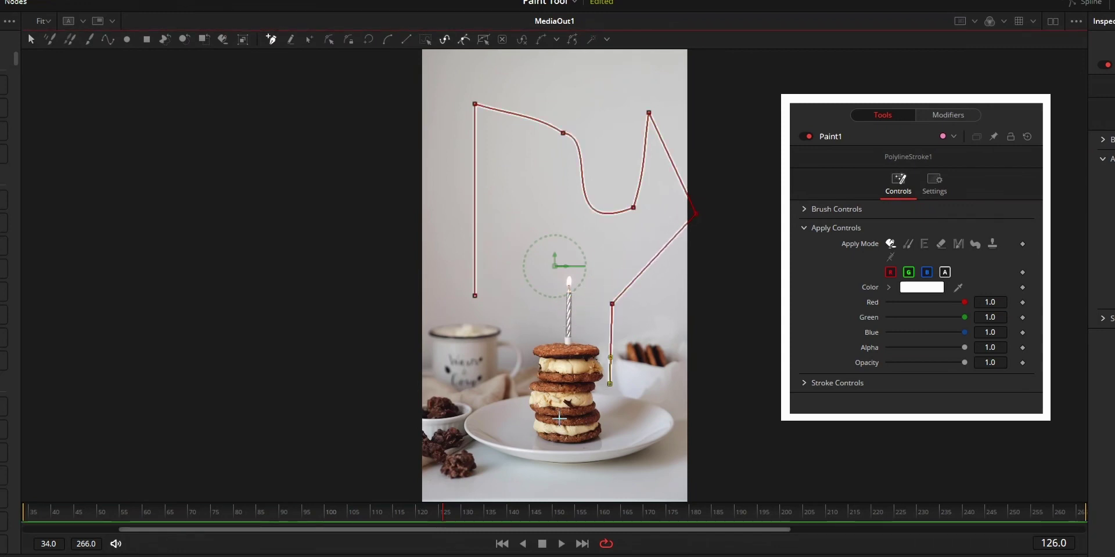
pyautogui.moveTo(534, 429); pyautogui.dragTo(529, 432)
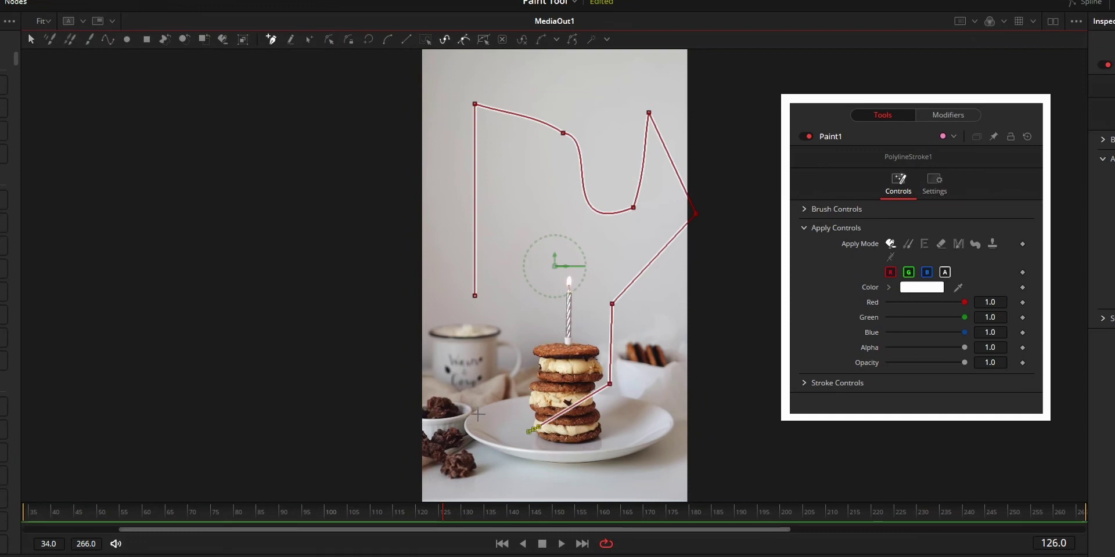
pyautogui.click(477, 415)
pyautogui.click(533, 363)
pyautogui.moveTo(561, 350); pyautogui.dragTo(511, 297)
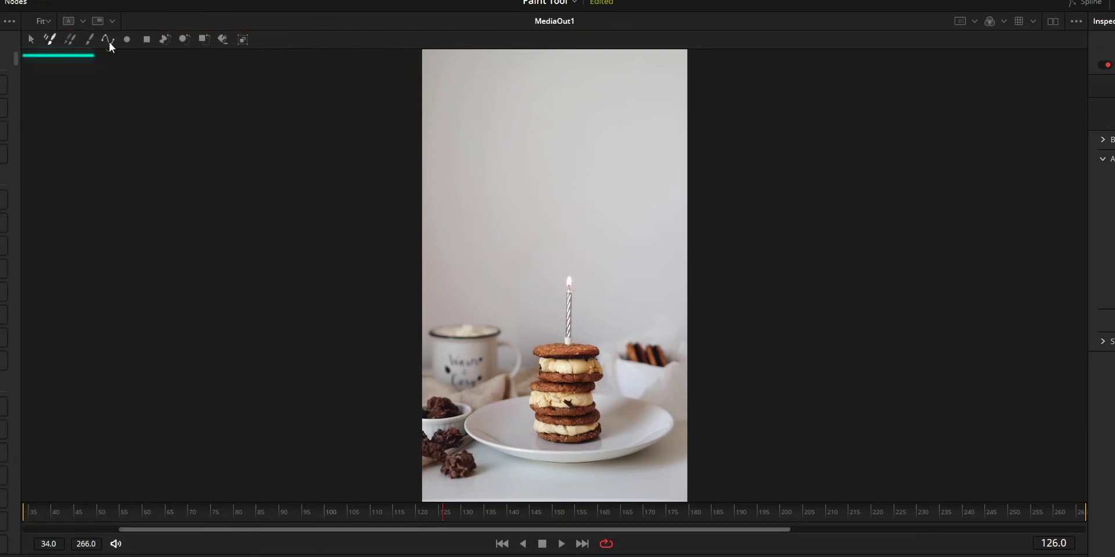
# - Draw a closed seven-point Polyline Stroke around the candle in Click Append mode, joining it at its starting point
pyautogui.click(109, 37)
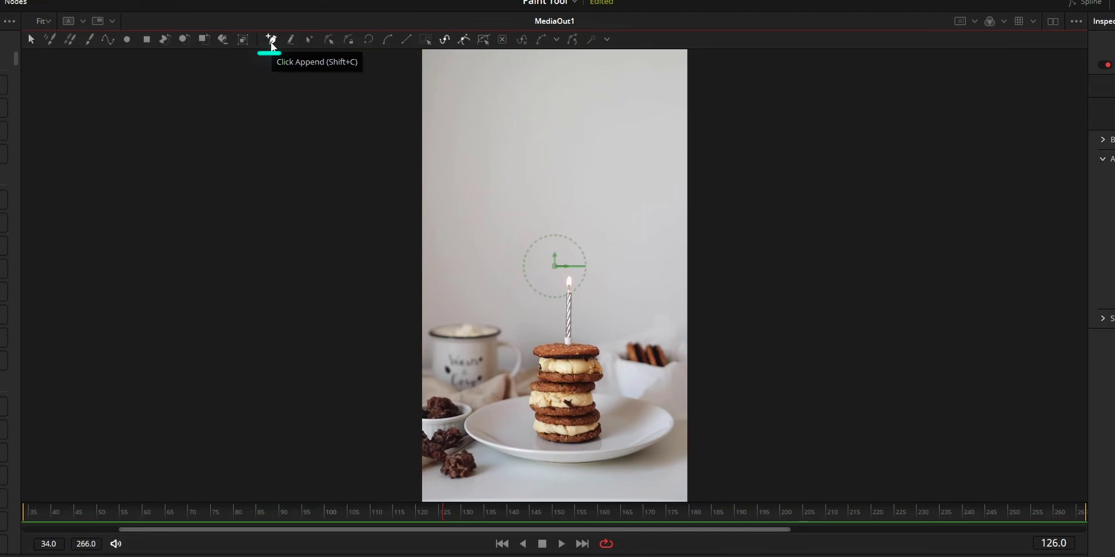
pyautogui.click(464, 291)
pyautogui.click(473, 193)
pyautogui.click(518, 146)
pyautogui.click(600, 193)
pyautogui.click(614, 270)
pyautogui.click(590, 393)
pyautogui.click(520, 373)
pyautogui.click(464, 291)
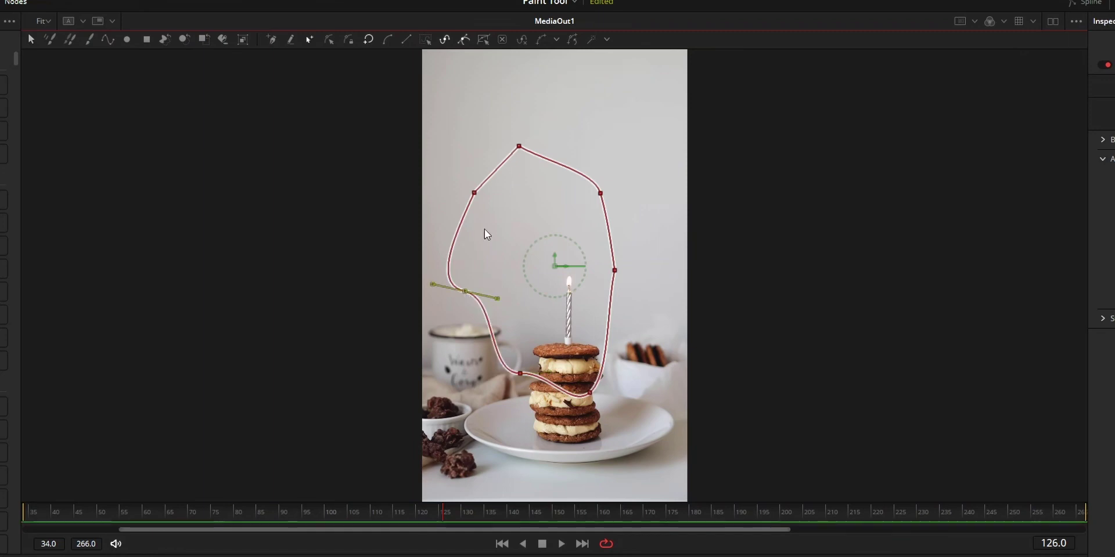
# - Draw a large closed freehand outline around the first shape and the cookies using the polyline's freehand drawing mode
pyautogui.click(291, 41)
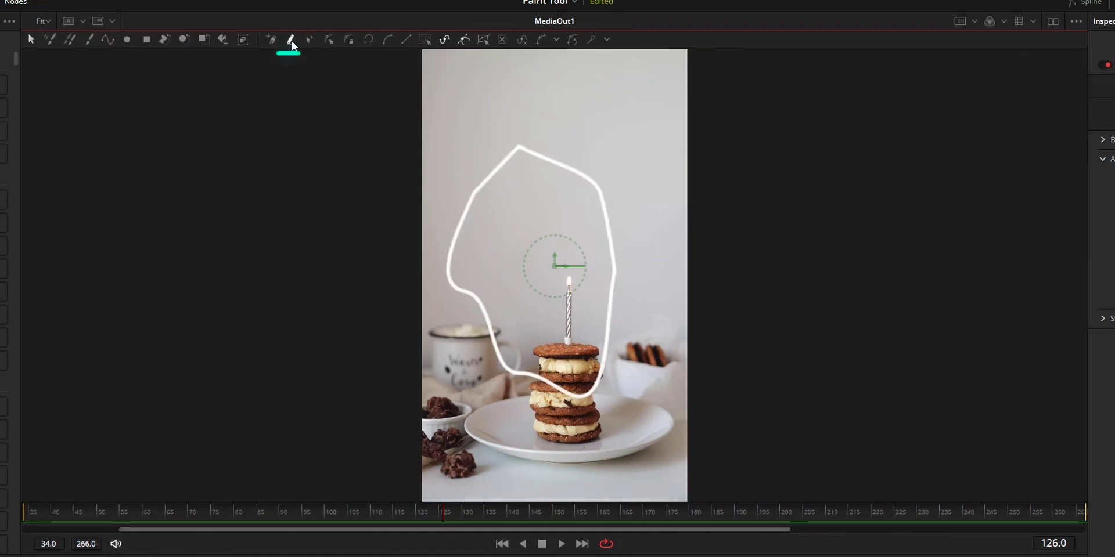
pyautogui.moveTo(448, 149)
pyautogui.mouseDown()
pyautogui.moveTo(461, 114)
pyautogui.moveTo(540, 107)
pyautogui.moveTo(578, 76)
pyautogui.moveTo(605, 106)
pyautogui.moveTo(640, 84)
pyautogui.moveTo(680, 378)
pyautogui.mouseUp()
pyautogui.moveTo(472, 457)
pyautogui.mouseDown()
pyautogui.moveTo(441, 414)
pyautogui.moveTo(430, 357)
pyautogui.moveTo(437, 157)
pyautogui.mouseUp()
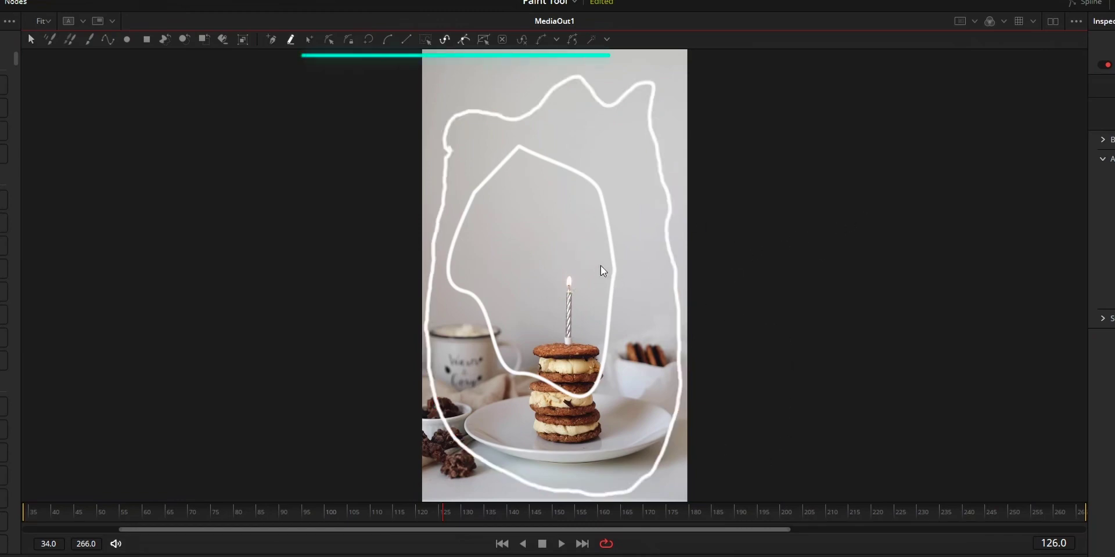
pyautogui.click(663, 182)
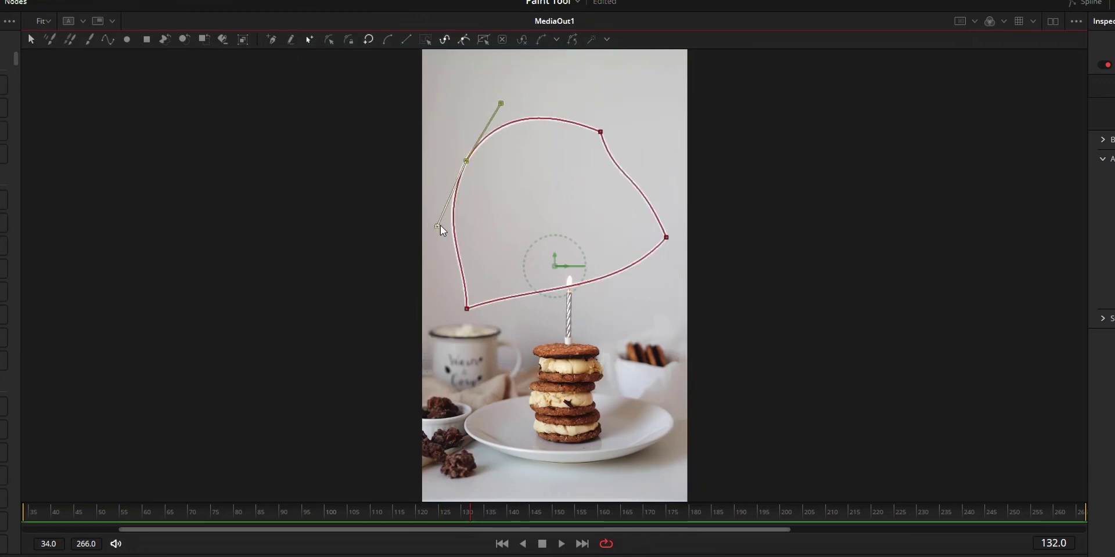
# - At frame 132, reshape the closed polyline by adjusting the curve handles of its upper-left and lower-left points
pyautogui.moveTo(440, 225); pyautogui.dragTo(435, 225)
pyautogui.click(467, 309)
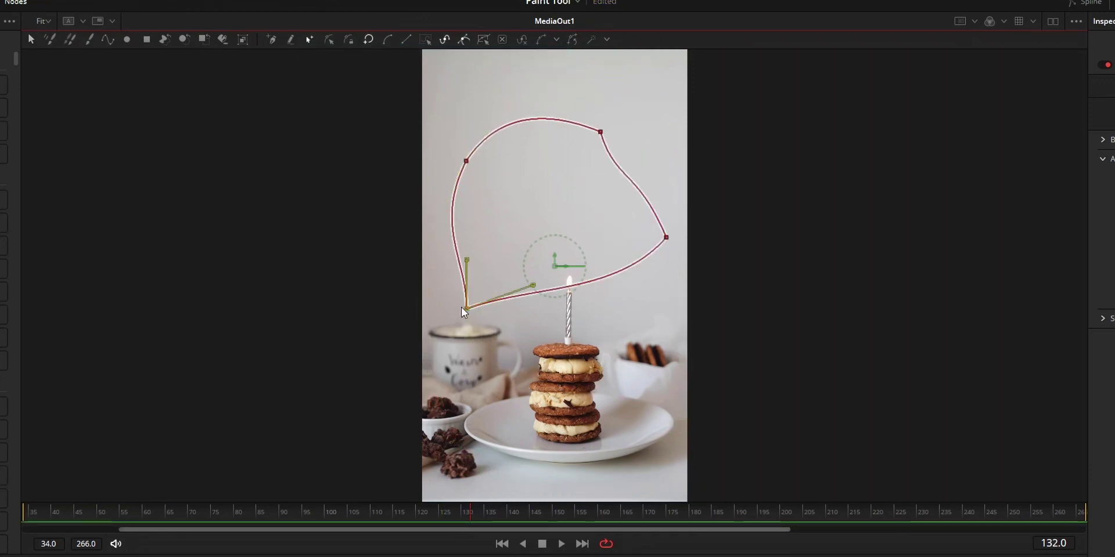
pyautogui.moveTo(535, 283)
pyautogui.mouseDown()
pyautogui.moveTo(542, 301)
pyautogui.moveTo(516, 297)
pyautogui.moveTo(538, 281)
pyautogui.mouseUp()
pyautogui.click(626, 208)
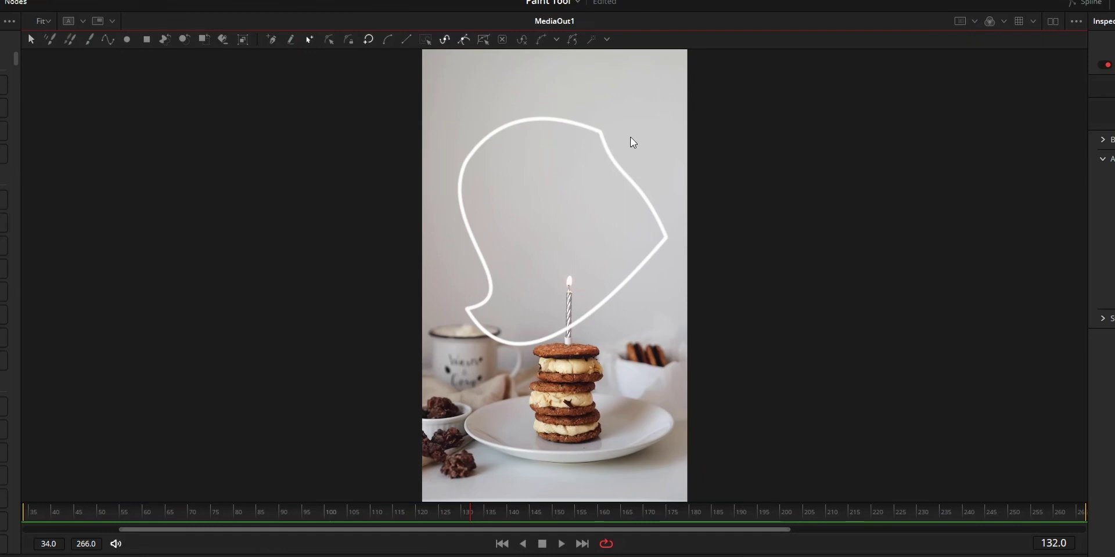
# - Reselect the closed stroke and move its upper-right point outward toward the photo's edge
pyautogui.click(632, 234)
pyautogui.moveTo(601, 132); pyautogui.dragTo(671, 149)
pyautogui.click(672, 150)
pyautogui.moveTo(610, 129)
pyautogui.mouseDown()
pyautogui.moveTo(580, 129)
pyautogui.moveTo(652, 164)
pyautogui.moveTo(570, 179)
pyautogui.moveTo(639, 115)
pyautogui.moveTo(570, 206)
pyautogui.moveTo(622, 220)
pyautogui.moveTo(620, 162)
pyautogui.mouseUp()
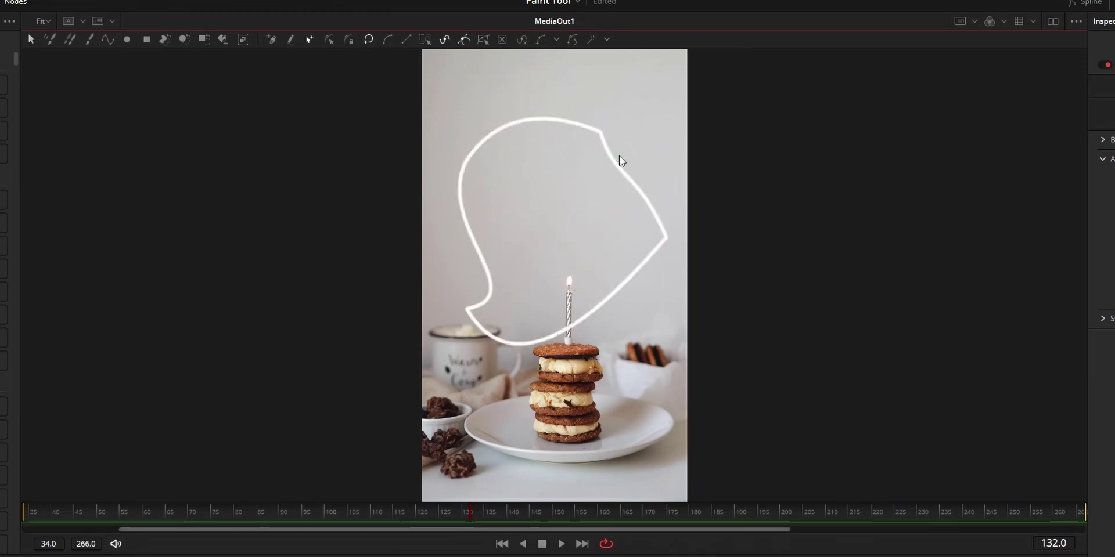
pyautogui.click(650, 245)
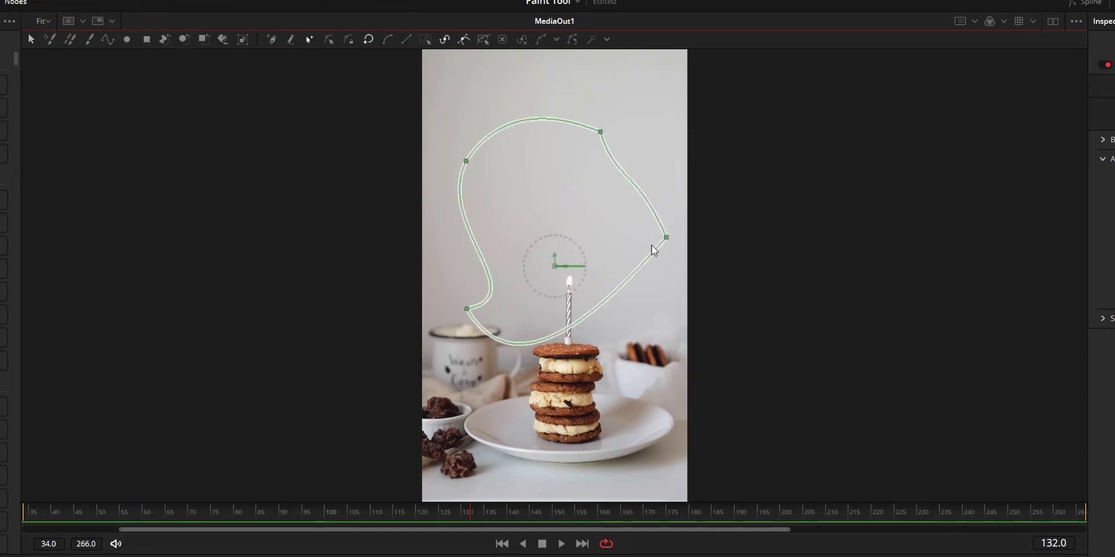
pyautogui.moveTo(600, 134); pyautogui.dragTo(621, 138)
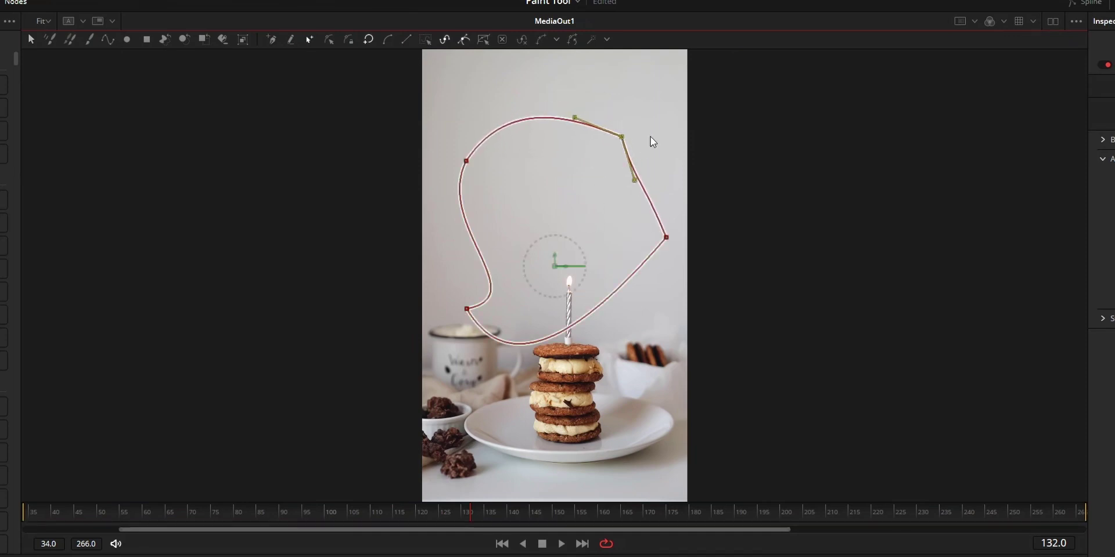
pyautogui.press('shift')
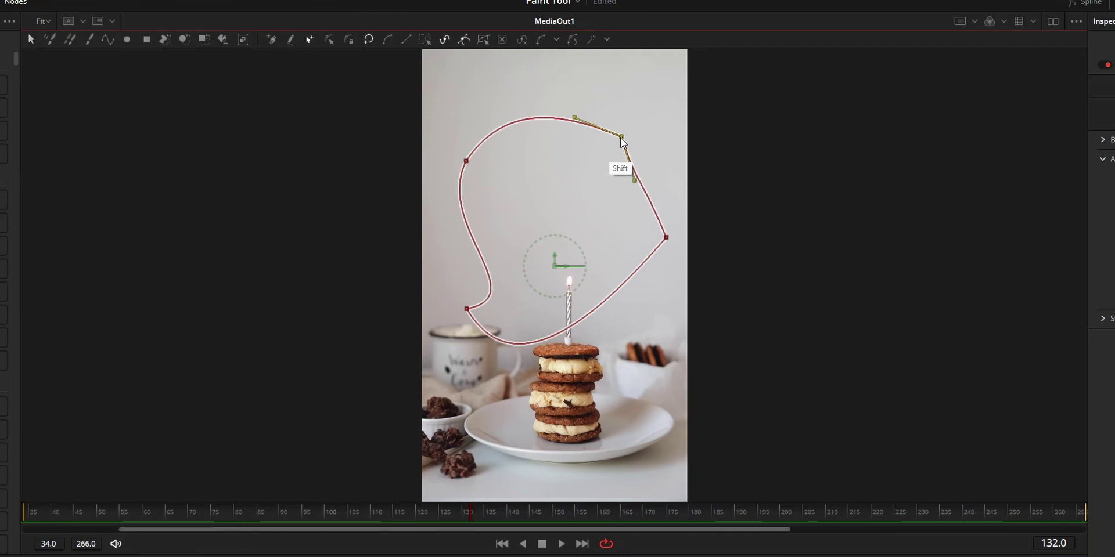
pyautogui.moveTo(626, 108); pyautogui.dragTo(615, 148)
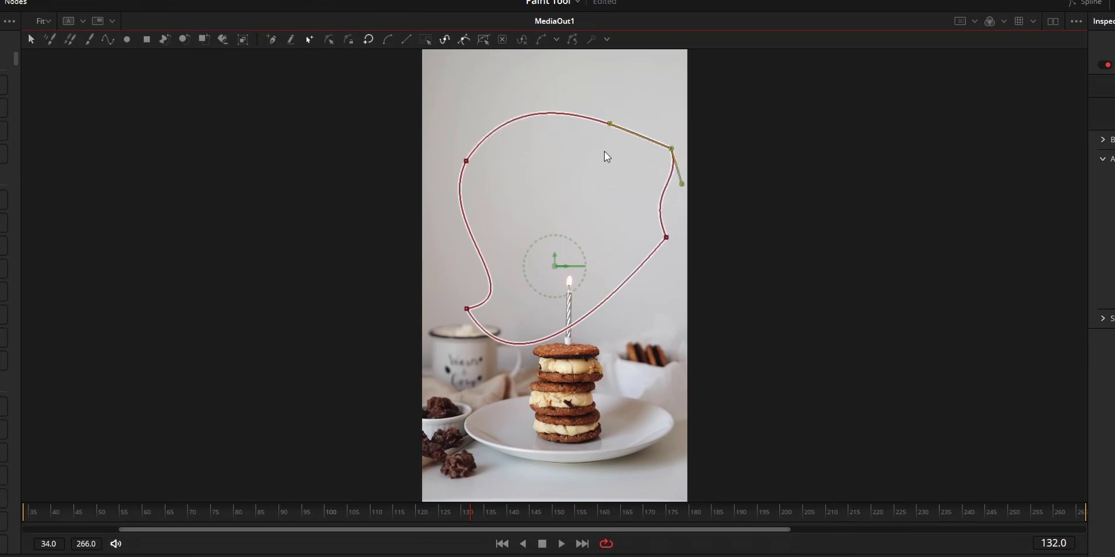
# - Move the upper-left point inward and swing both of its handles around to reverse the curve
pyautogui.moveTo(466, 161); pyautogui.dragTo(514, 170)
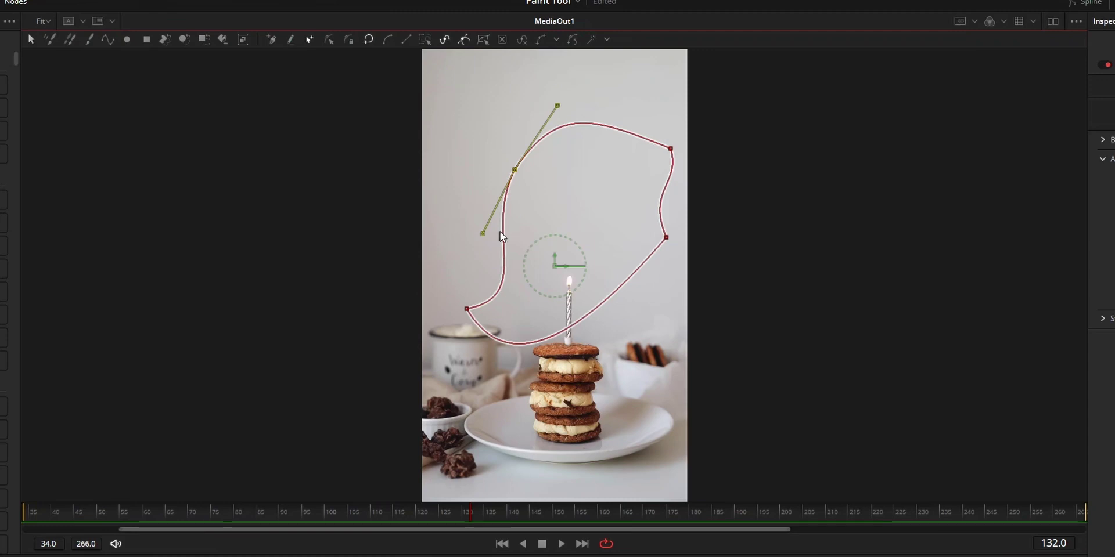
pyautogui.moveTo(483, 235); pyautogui.dragTo(631, 214)
pyautogui.moveTo(556, 106); pyautogui.dragTo(438, 77)
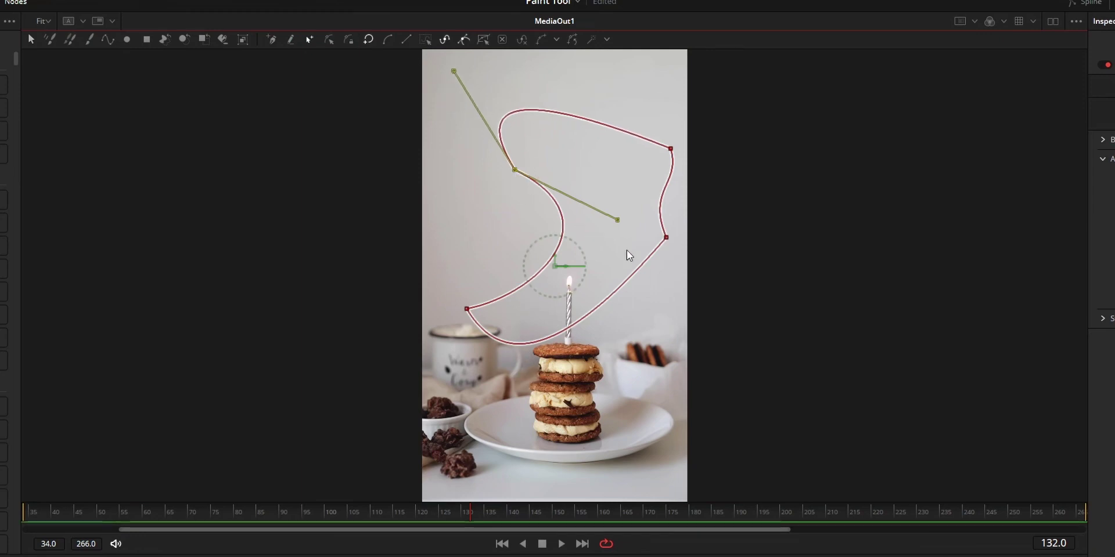
pyautogui.moveTo(514, 169); pyautogui.dragTo(631, 210)
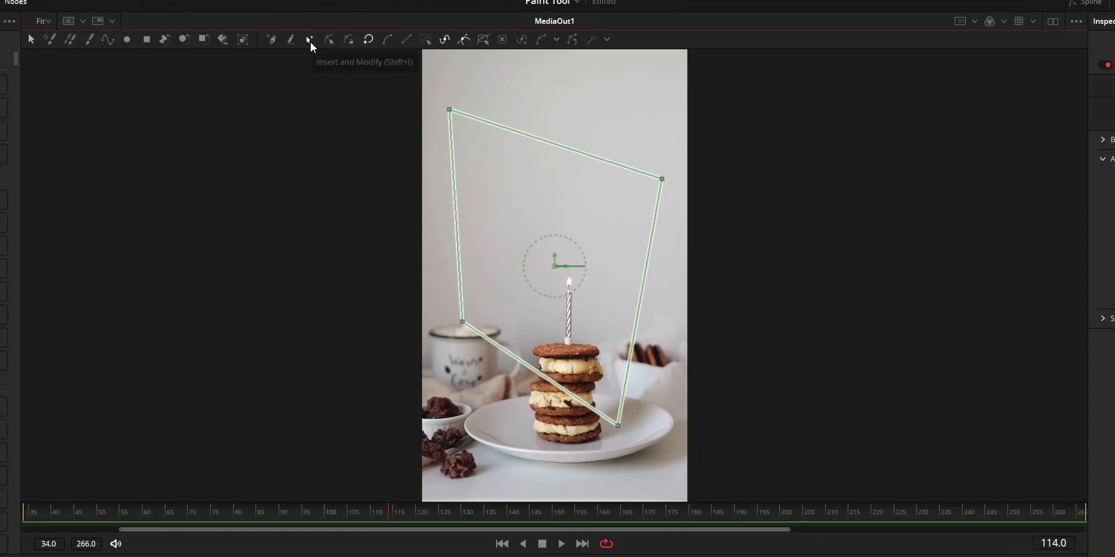
# - In Insert and Modify mode, add points on the quadrilateral's top, left and bottom edges, and reposition its two right-hand corners
pyautogui.click(570, 153)
pyautogui.moveTo(570, 152); pyautogui.dragTo(577, 97)
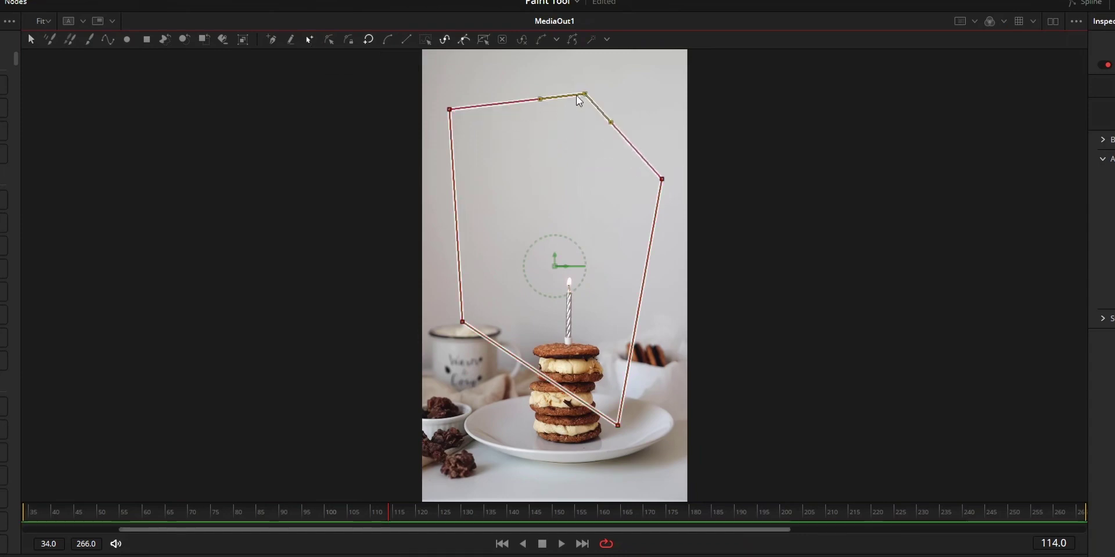
pyautogui.moveTo(455, 204); pyautogui.dragTo(512, 219)
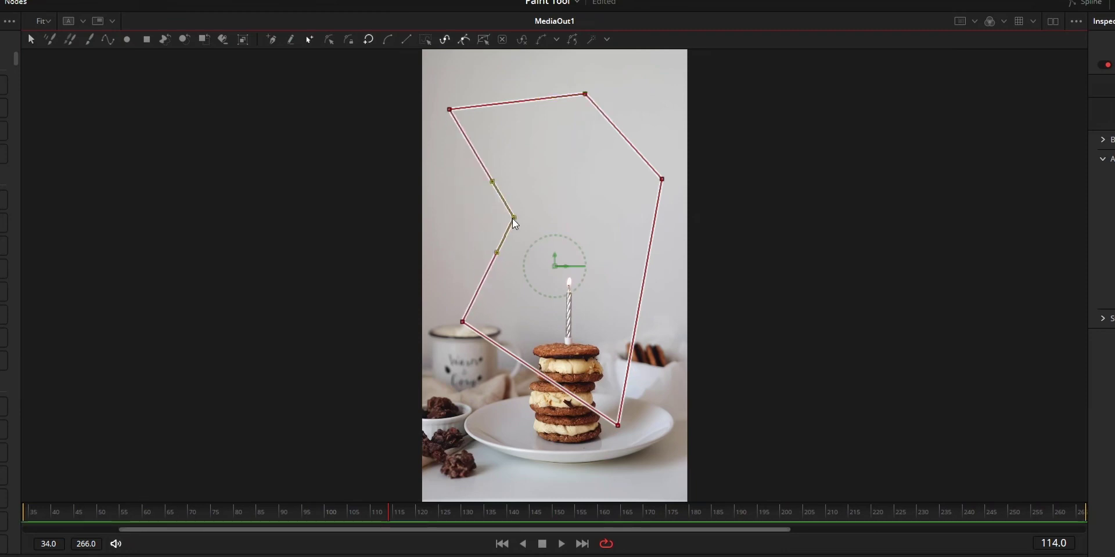
pyautogui.moveTo(538, 378); pyautogui.dragTo(564, 321)
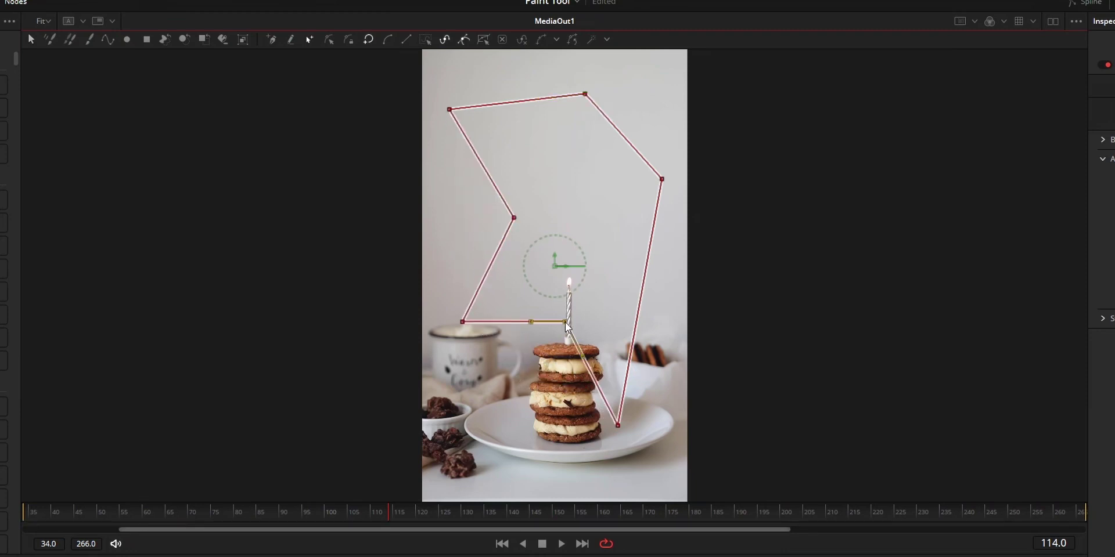
pyautogui.moveTo(618, 425); pyautogui.dragTo(594, 443)
pyautogui.moveTo(661, 179); pyautogui.dragTo(665, 160)
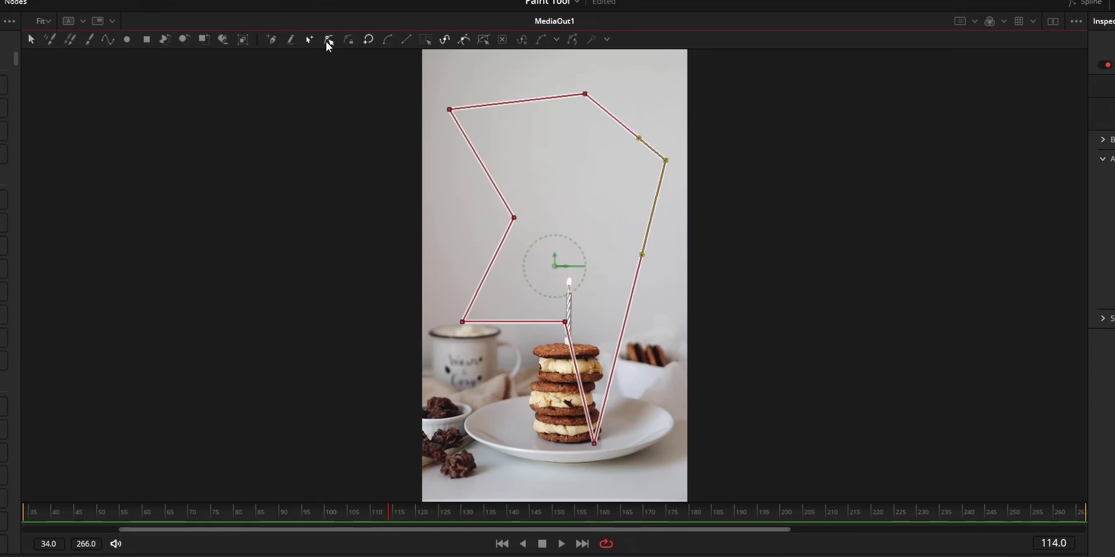
# - Pull the middle-left point into an inward curve in Modify Only mode, try the top point in Done mode, and return to Insert and Modify
pyautogui.moveTo(514, 220); pyautogui.dragTo(496, 206)
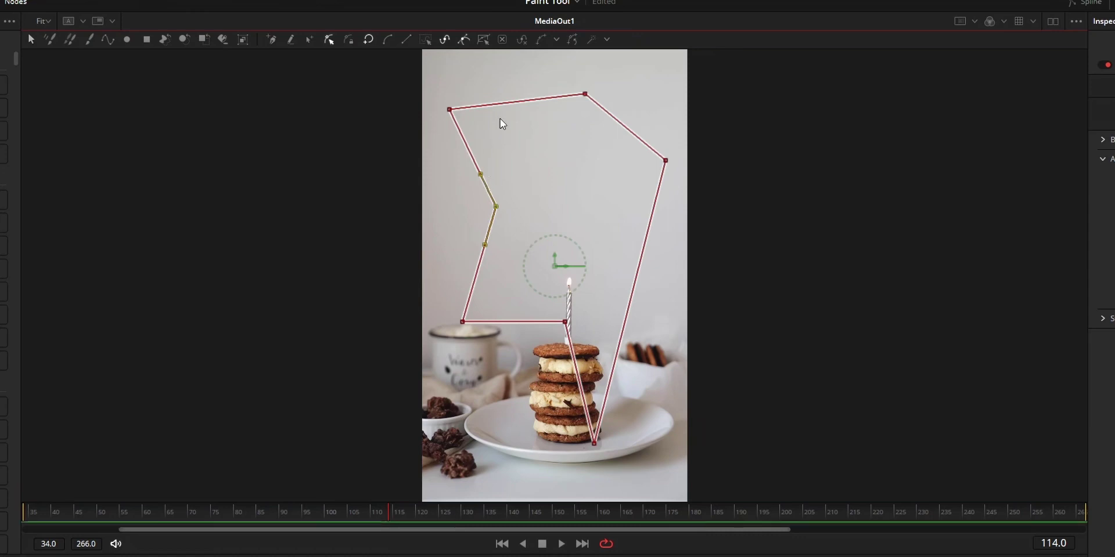
pyautogui.hotkey('ctrl', 'z')
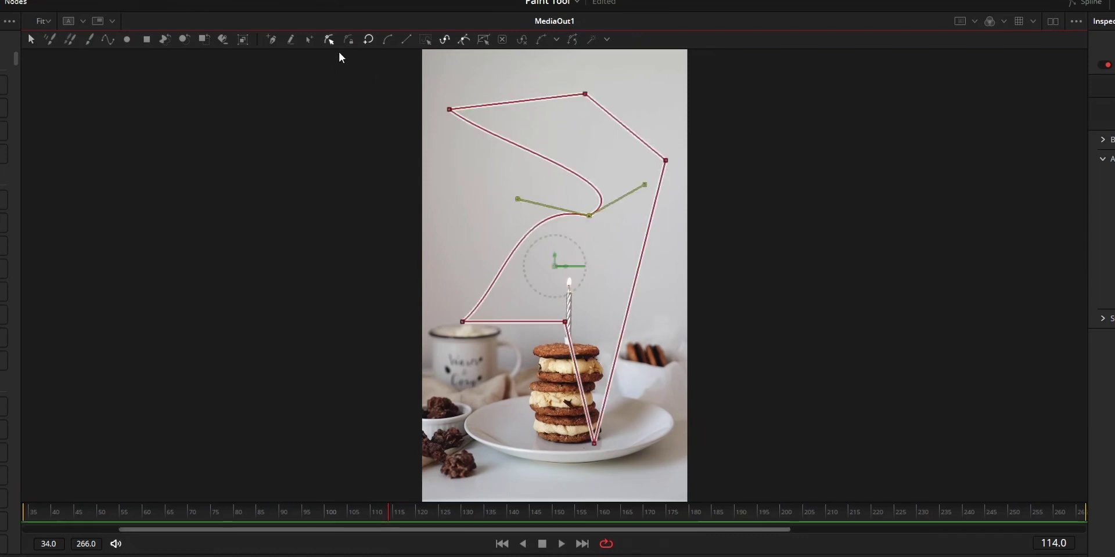
pyautogui.click(349, 38)
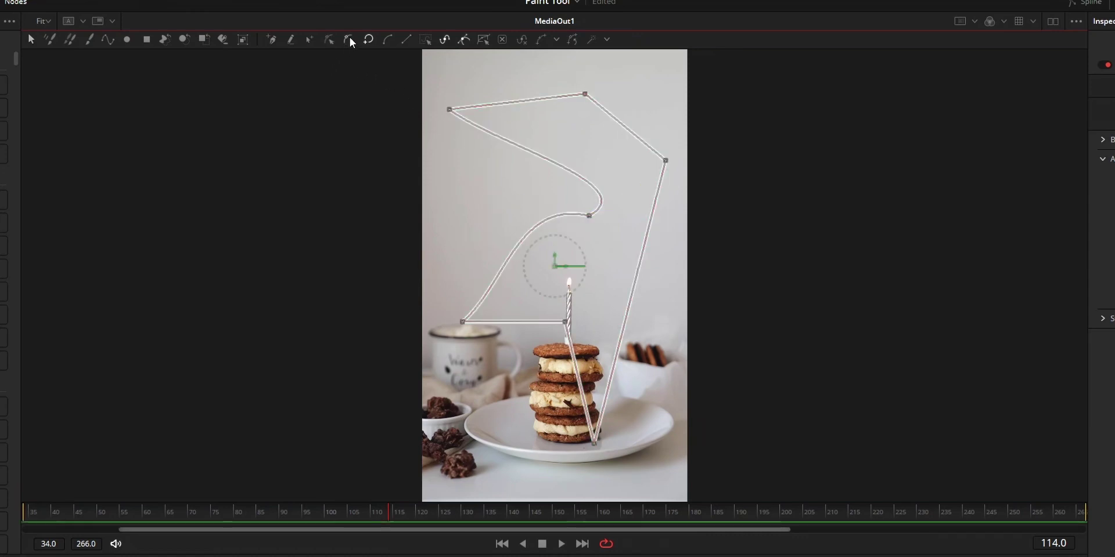
pyautogui.click(587, 101)
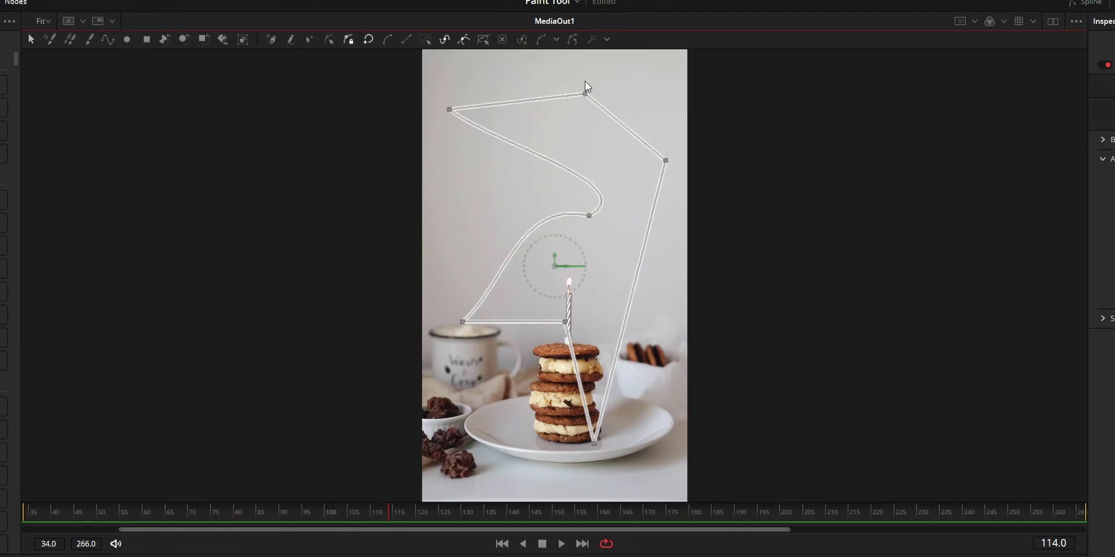
pyautogui.click(310, 72)
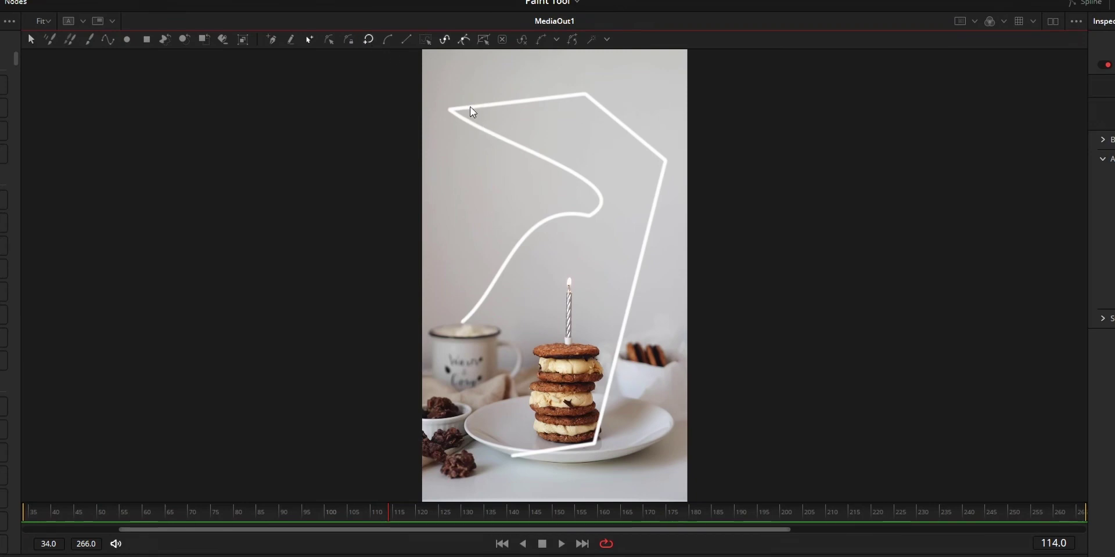
# - Select the open white stroke and close its outline between the bottom point and the point at the mug
pyautogui.click(589, 215)
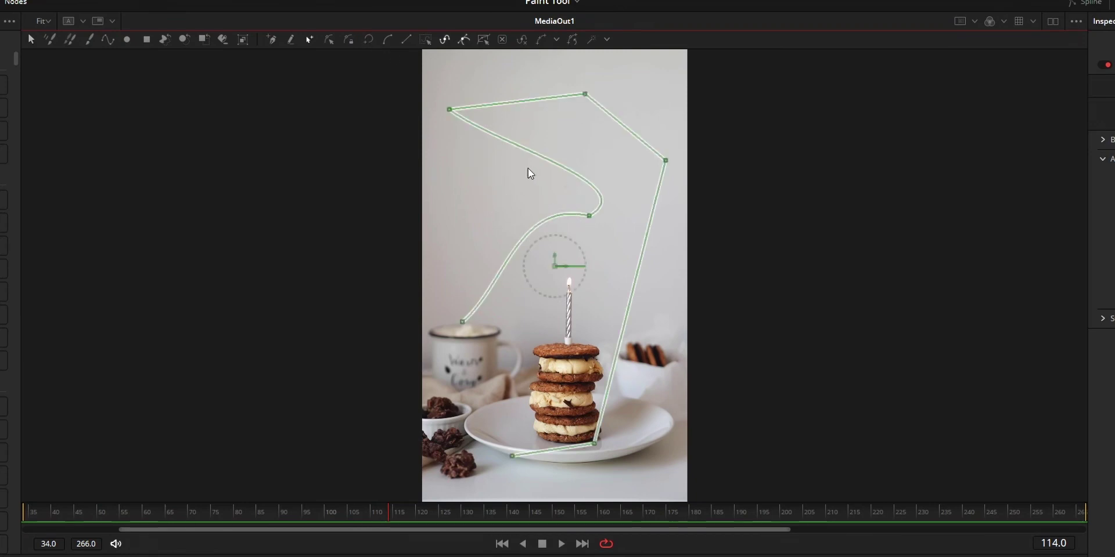
pyautogui.click(368, 40)
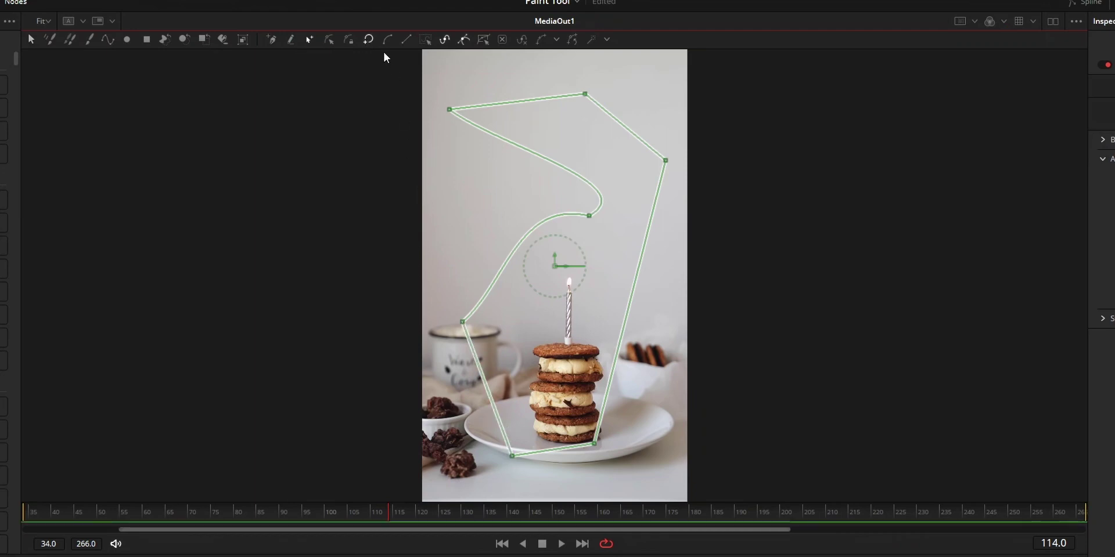
pyautogui.click(374, 42)
pyautogui.click(374, 42)
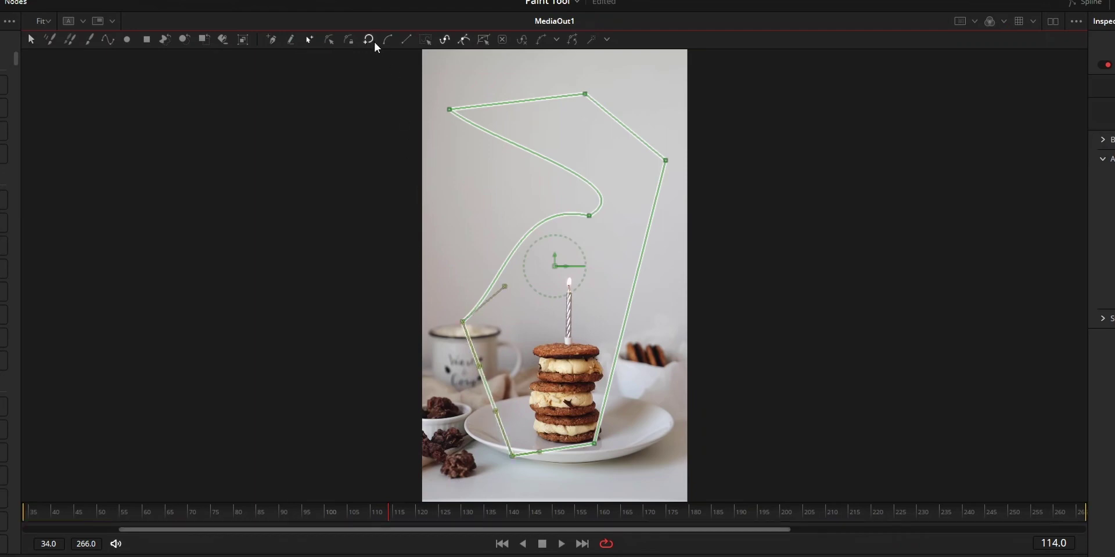
# - Try smoothing the stroke's upper-left point and return it to a linear corner
pyautogui.click(450, 110)
pyautogui.click(388, 43)
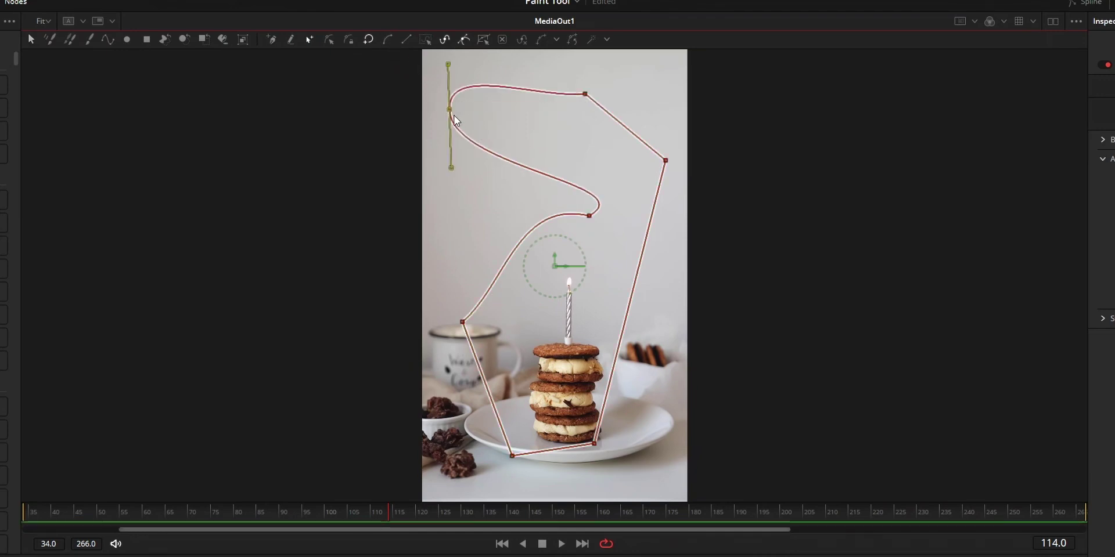
pyautogui.click(410, 39)
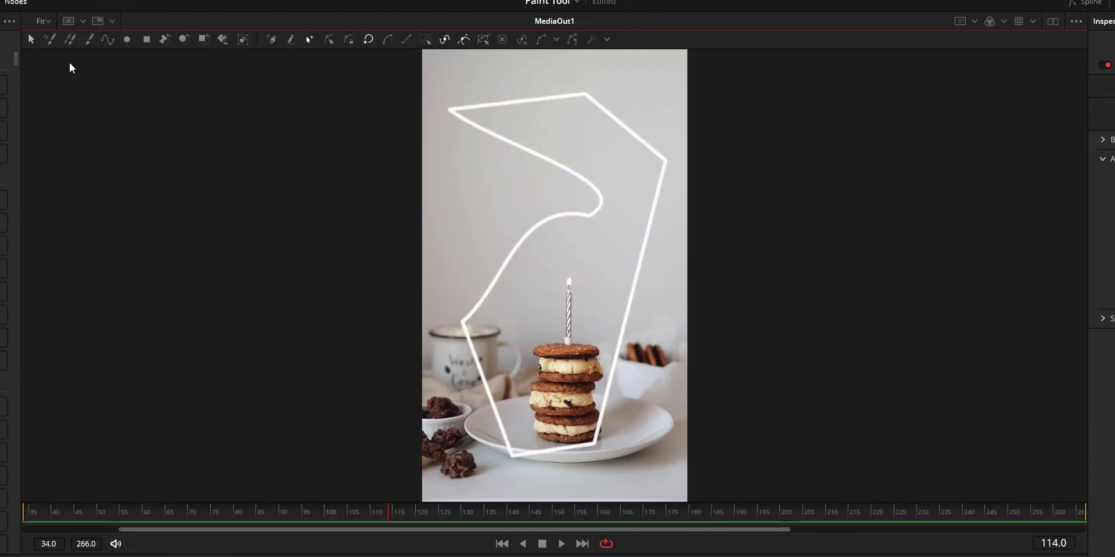
# - Reselect the stroke, select all its points, and toggle the display of its key points and handles
pyautogui.click(647, 250)
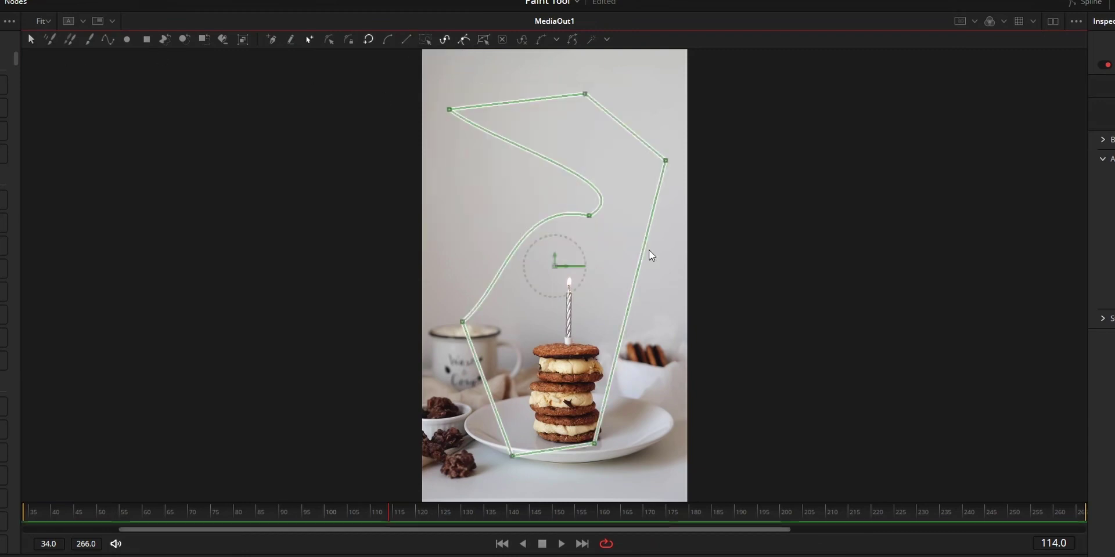
pyautogui.click(424, 41)
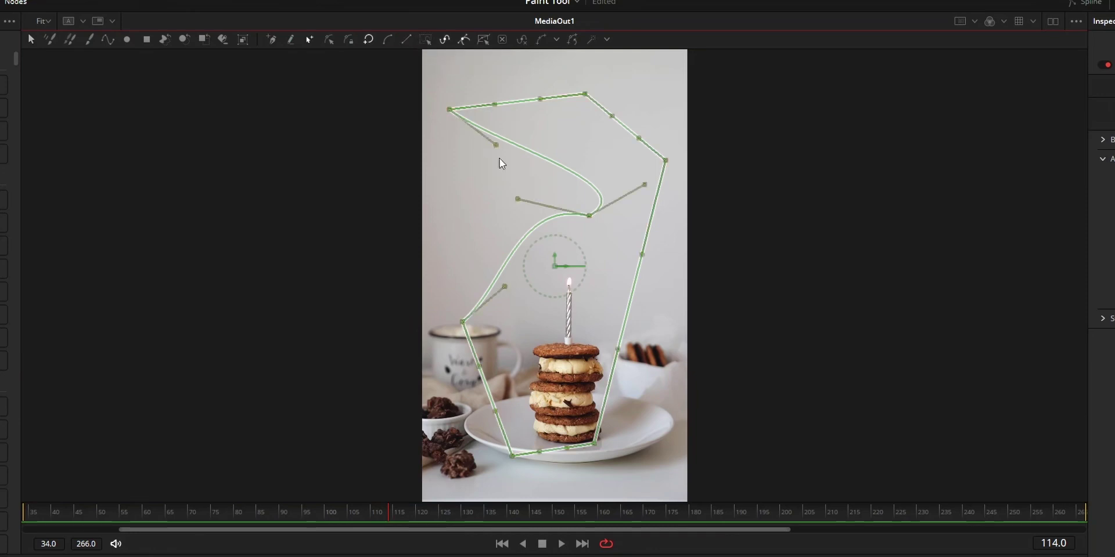
pyautogui.click(445, 39)
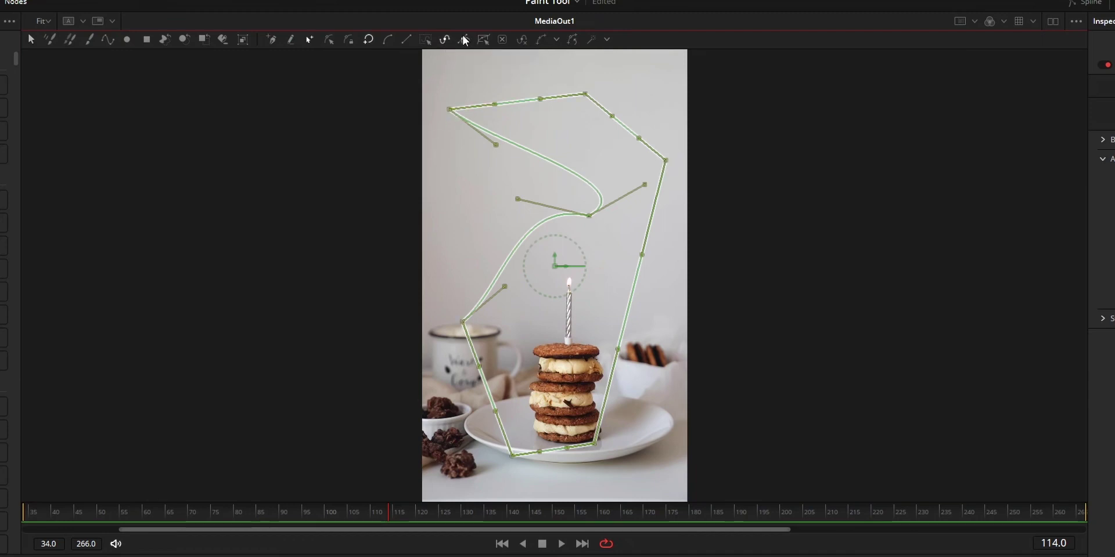
pyautogui.click(463, 40)
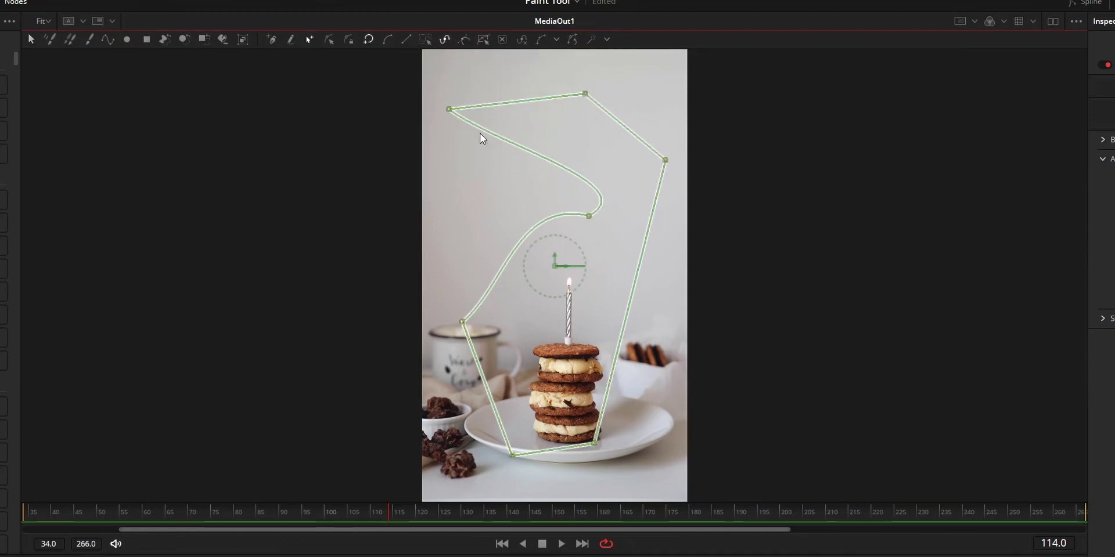
# - Widen and vertically compress the selected upper points with the Shape Box, and try deleting the topmost point
pyautogui.click(585, 94)
pyautogui.keyDown('shift'); pyautogui.click(449, 109); pyautogui.keyUp('shift')
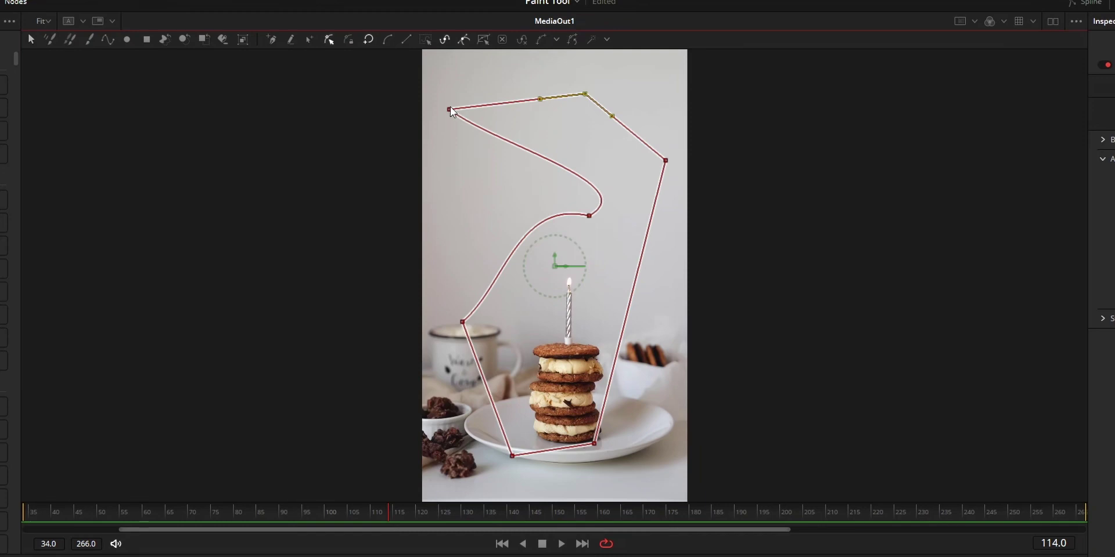
pyautogui.click(482, 38)
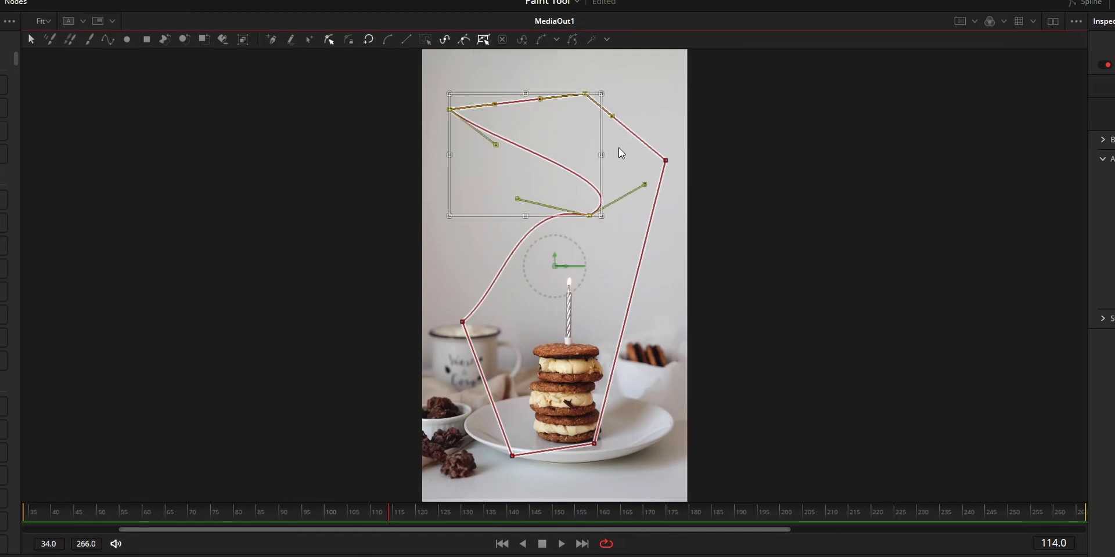
pyautogui.moveTo(602, 155)
pyautogui.mouseDown()
pyautogui.moveTo(716, 154)
pyautogui.moveTo(621, 155)
pyautogui.mouseUp()
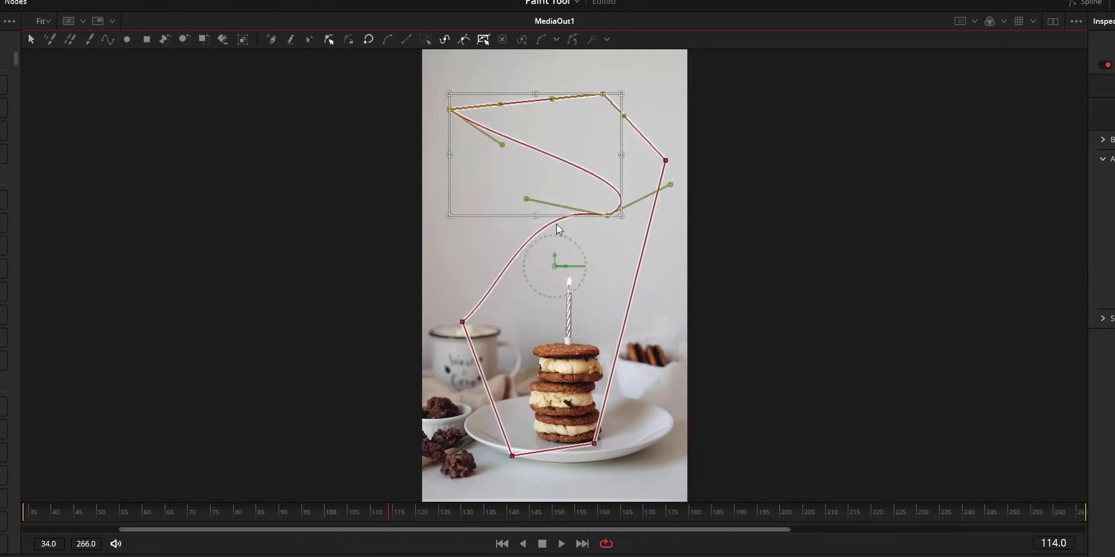
pyautogui.moveTo(535, 215); pyautogui.dragTo(533, 180)
pyautogui.click(602, 95)
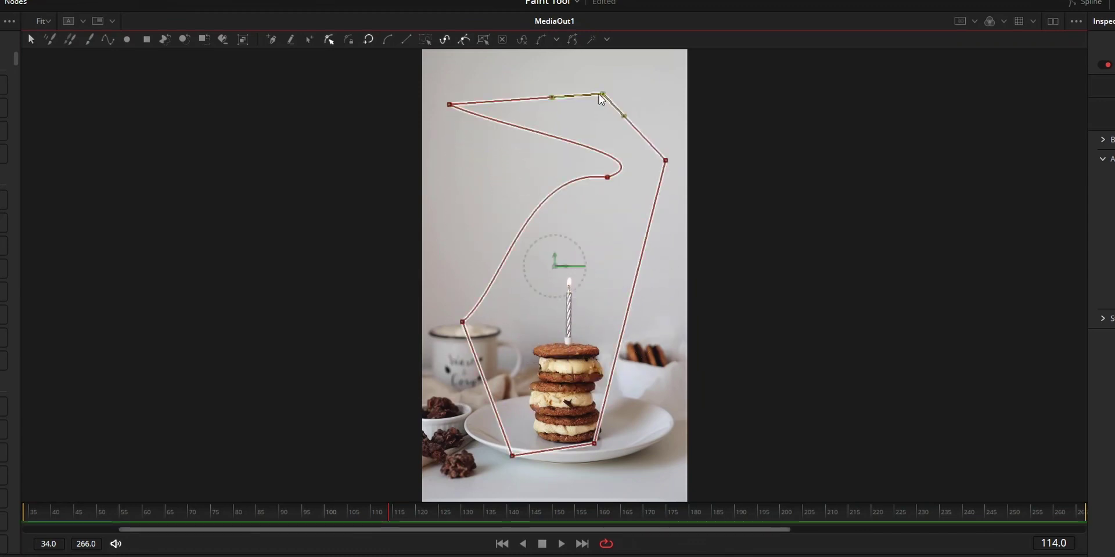
pyautogui.click(503, 39)
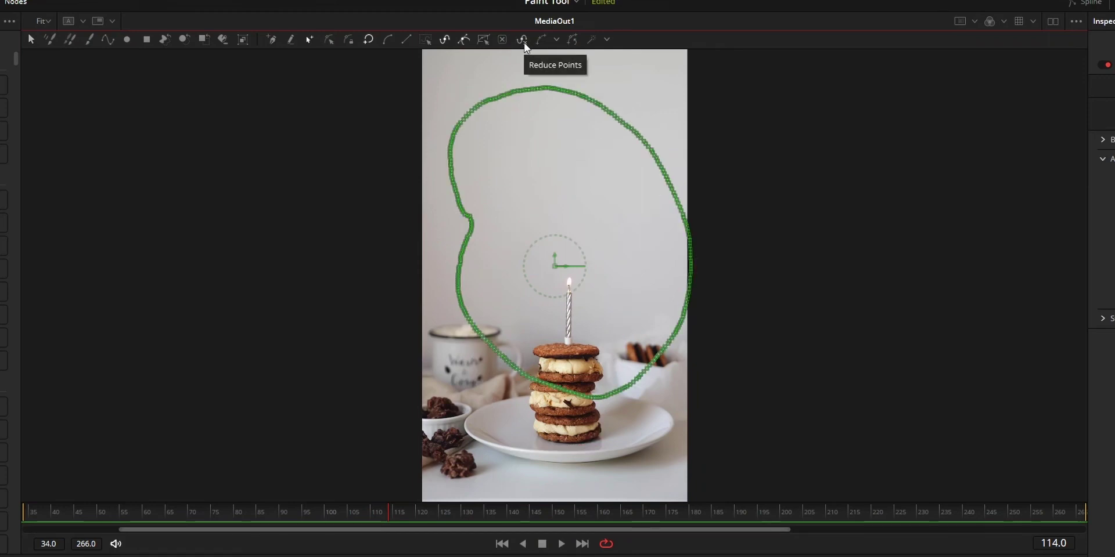
# - Reduce the points of the dense freehand stroke with a Freehand Precision of 0
pyautogui.click(523, 42)
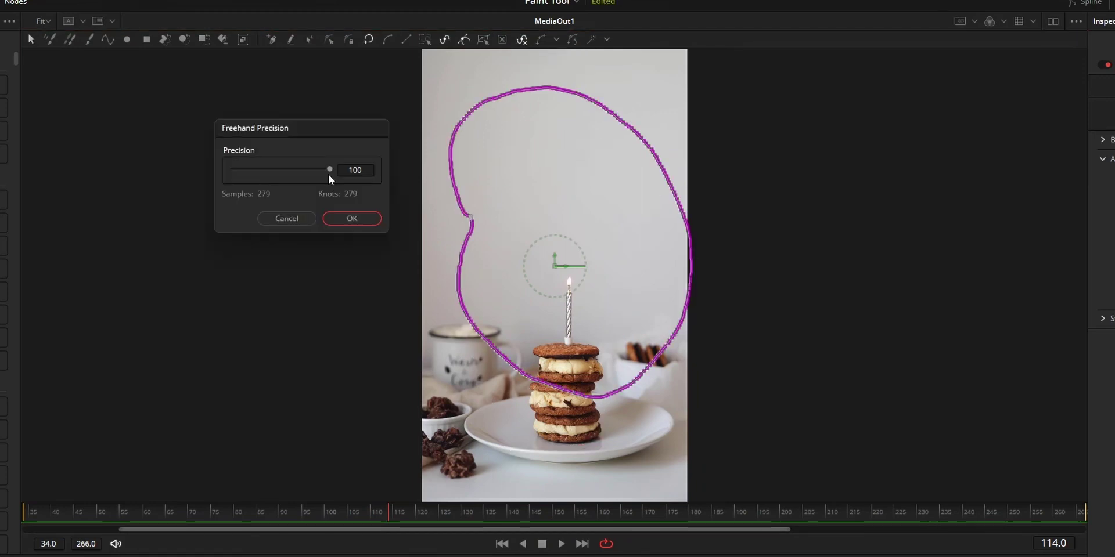
pyautogui.moveTo(329, 169); pyautogui.dragTo(227, 147)
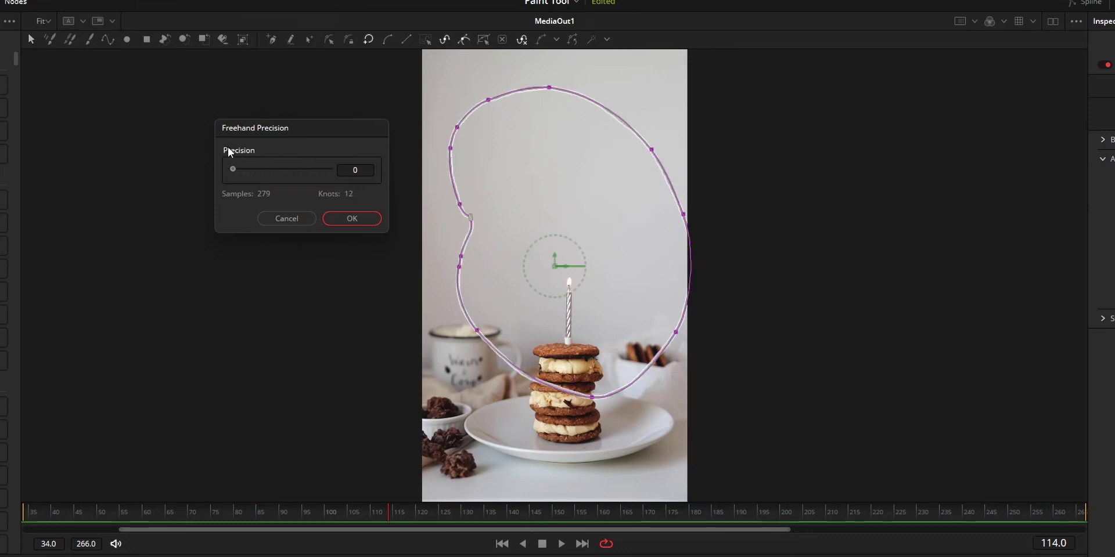
pyautogui.click(349, 221)
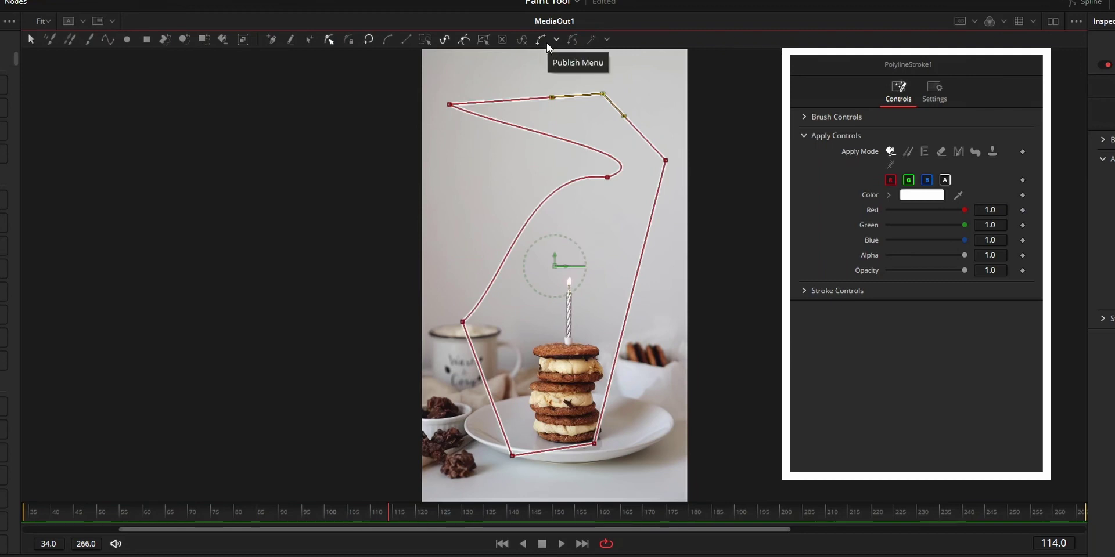
# - Publish the polyline's selected topmost point and expand the Stroke Controls
pyautogui.click(546, 43)
pyautogui.click(562, 72)
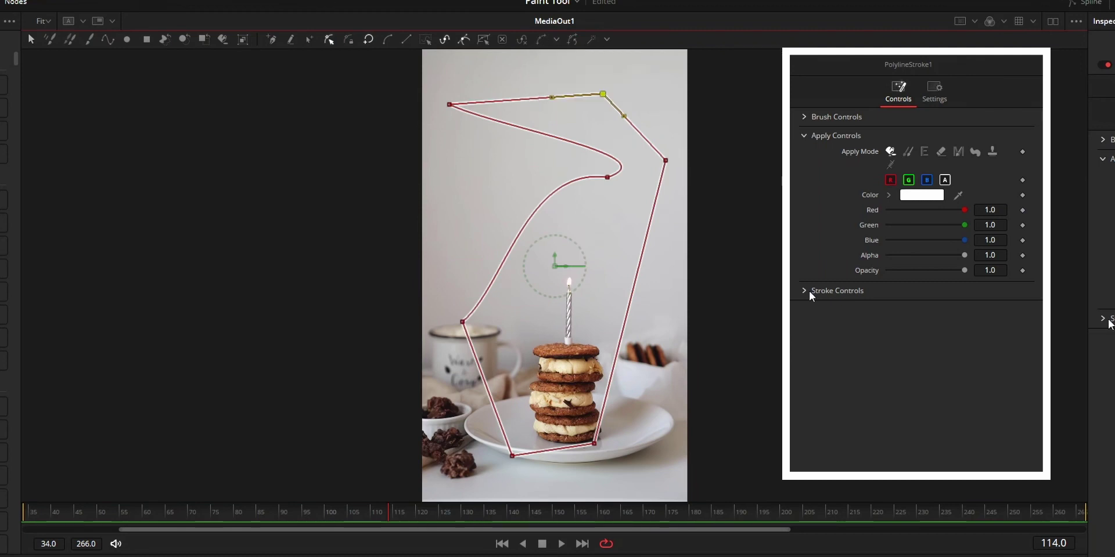
pyautogui.click(803, 290)
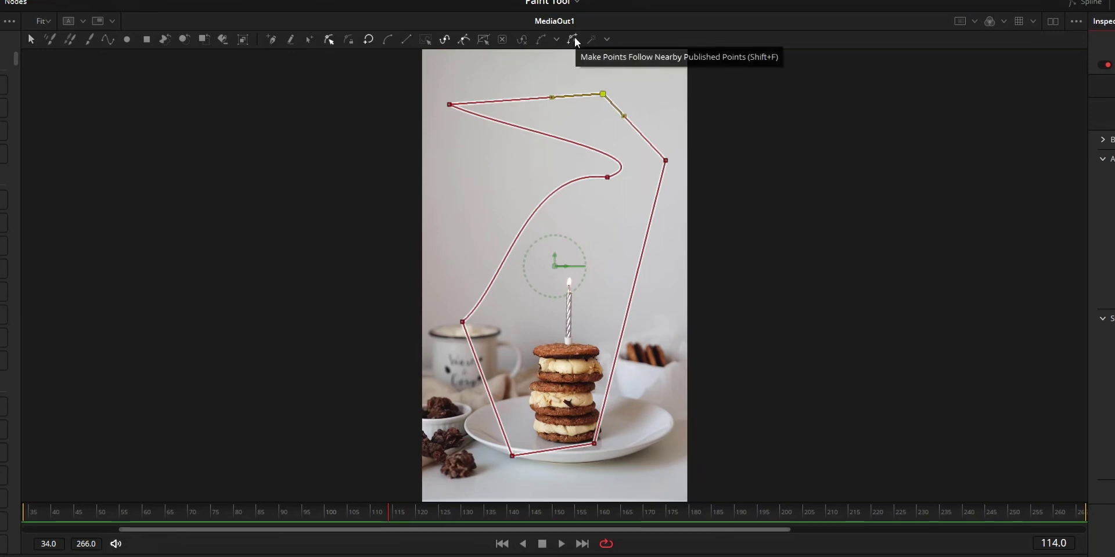
# - Publish the upper-right point as well, and pull the topmost point slightly up and outward
pyautogui.click(666, 162)
pyautogui.click(546, 39)
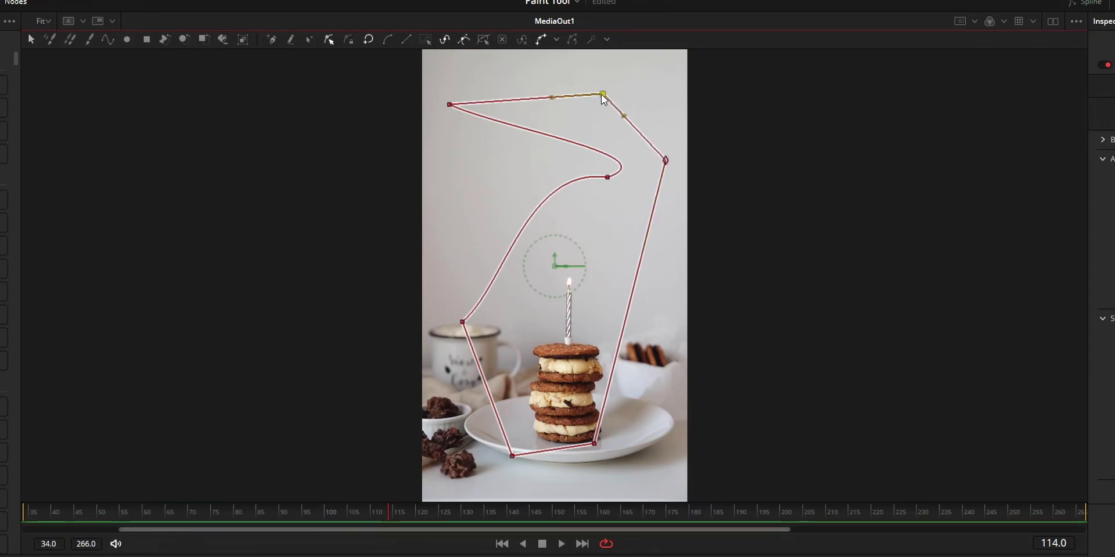
pyautogui.moveTo(604, 95)
pyautogui.mouseDown()
pyautogui.moveTo(563, 76)
pyautogui.moveTo(601, 85)
pyautogui.moveTo(609, 278)
pyautogui.moveTo(473, 265)
pyautogui.moveTo(567, 111)
pyautogui.moveTo(609, 87)
pyautogui.mouseUp()
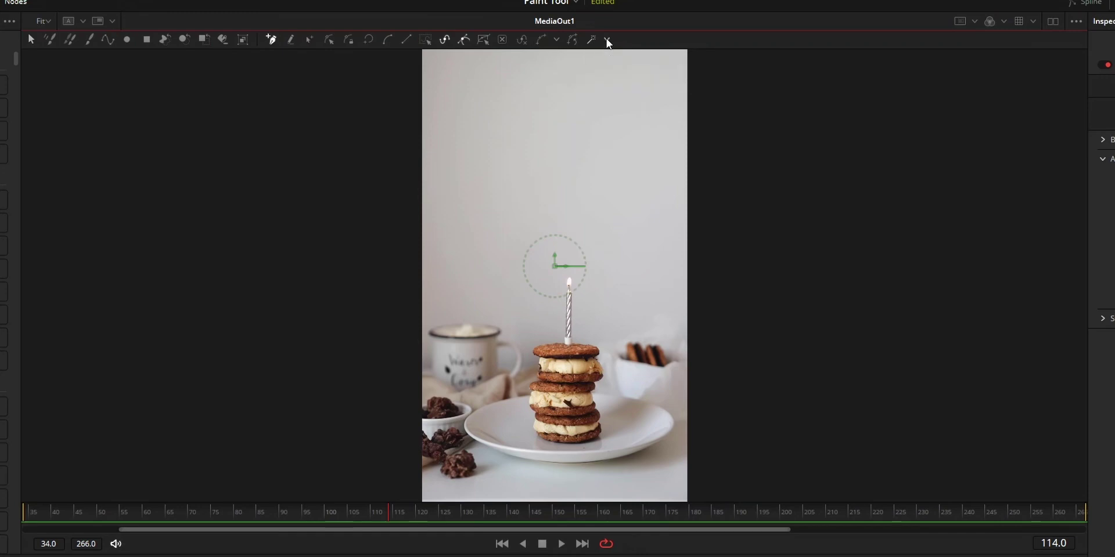
# - With Roto Assist on, place a few polyline points up the left edge of the top cookie sandwich's filling
pyautogui.scroll(2, 562, 428)
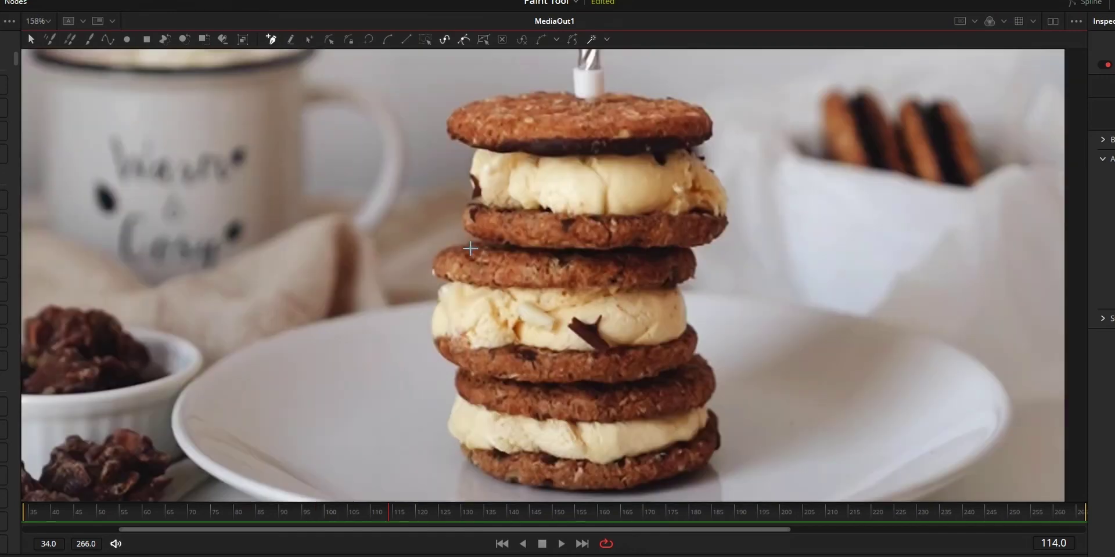
pyautogui.click(466, 230)
pyautogui.click(467, 207)
pyautogui.moveTo(485, 196); pyautogui.dragTo(466, 195)
pyautogui.click(470, 196)
pyautogui.moveTo(464, 154); pyautogui.dragTo(474, 158)
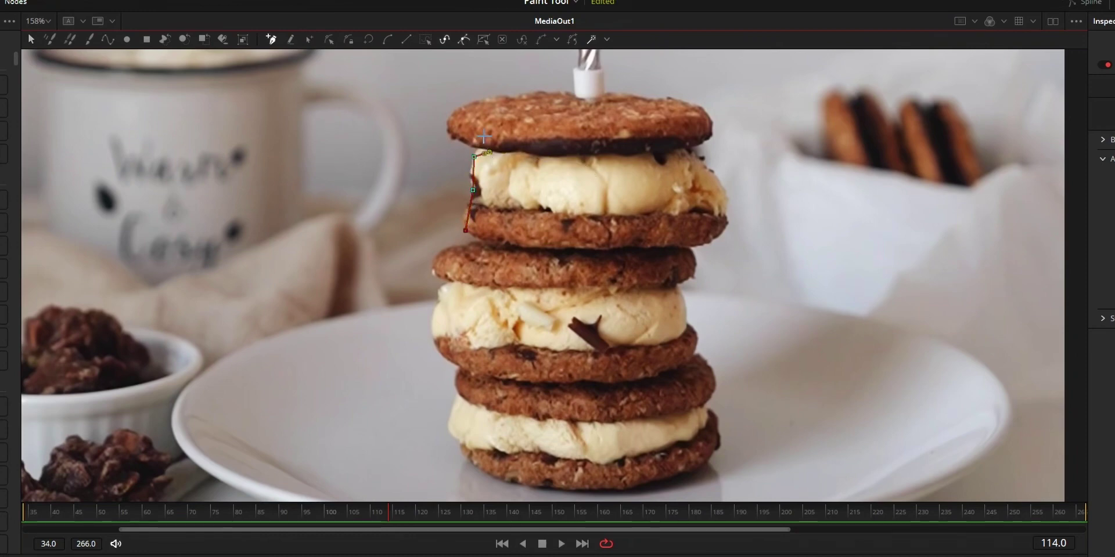
pyautogui.hotkey('ctrl', 'f')
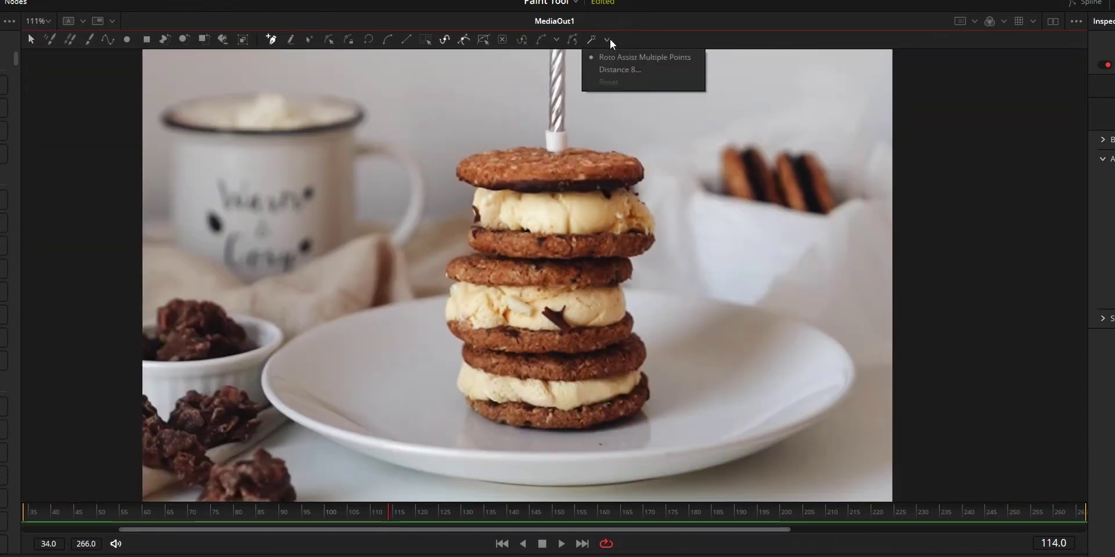
# - Trace the top cookie's right edge and the filling below it using Roto Assist Multiple Points
pyautogui.click(628, 154)
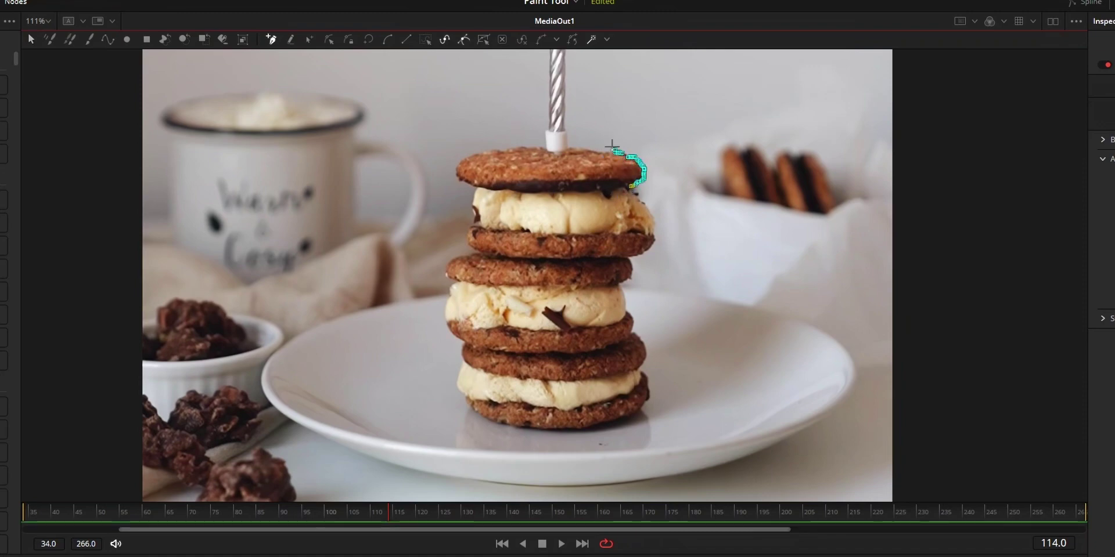
pyautogui.scroll(6, 630, 186)
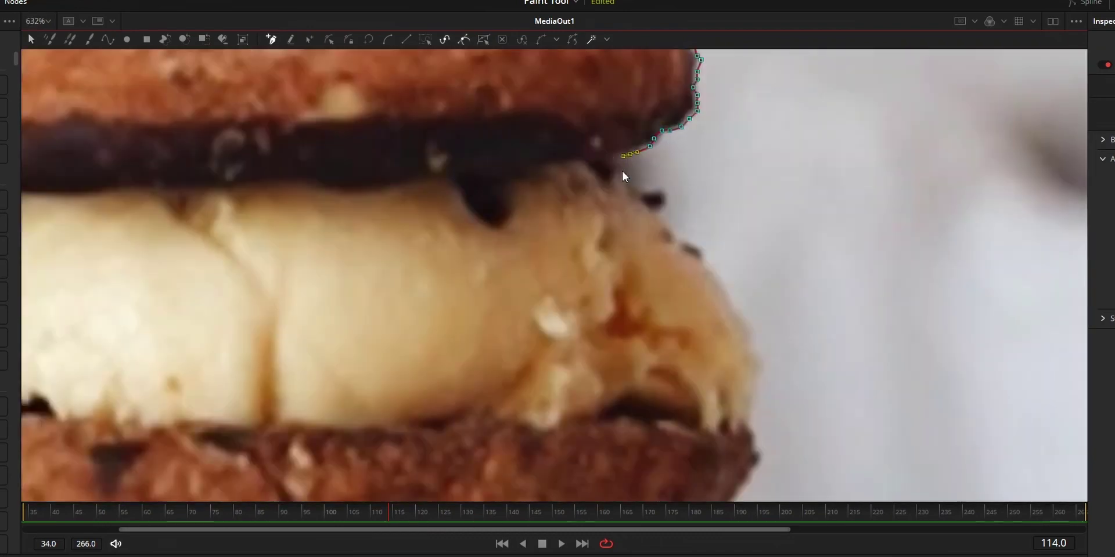
pyautogui.scroll(3, 615, 166)
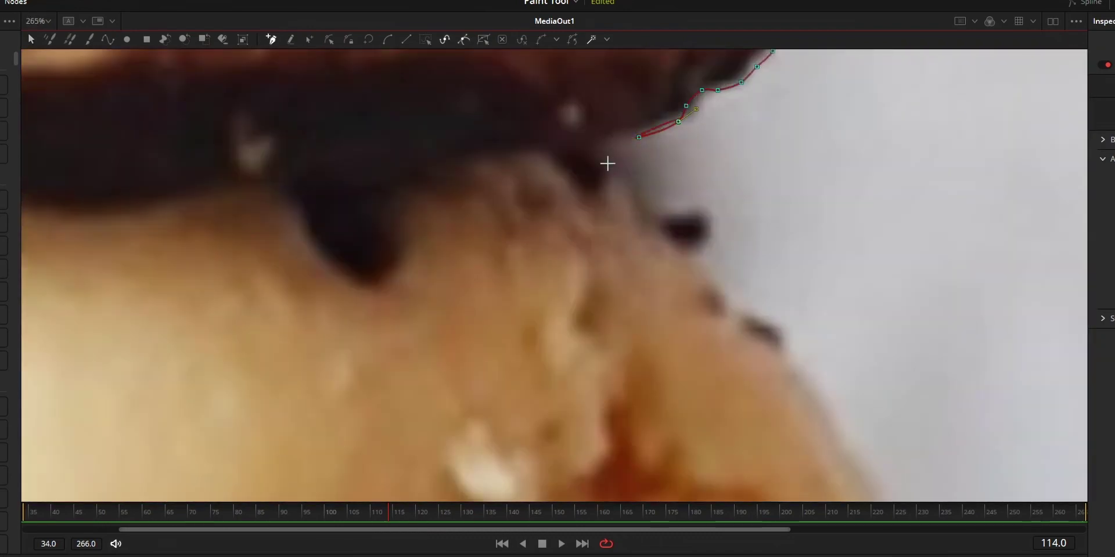
pyautogui.click(598, 143)
pyautogui.moveTo(597, 143); pyautogui.dragTo(607, 131)
pyautogui.hotkey('ctrl', 'f')
# - Examine the Autoroto Distance setting of Roto Assist and leave it without making a change
pyautogui.click(608, 39)
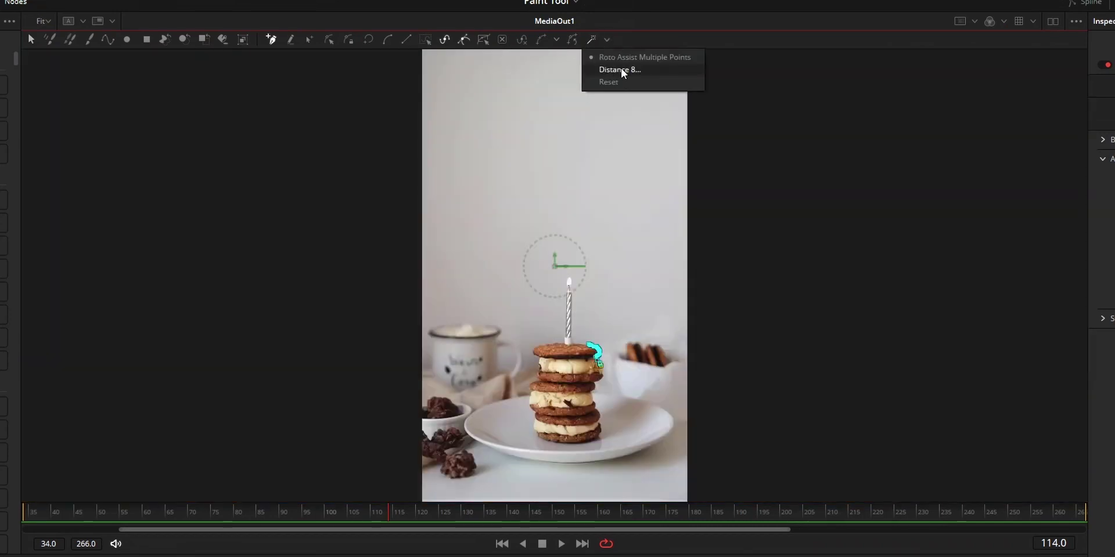
pyautogui.click(623, 69)
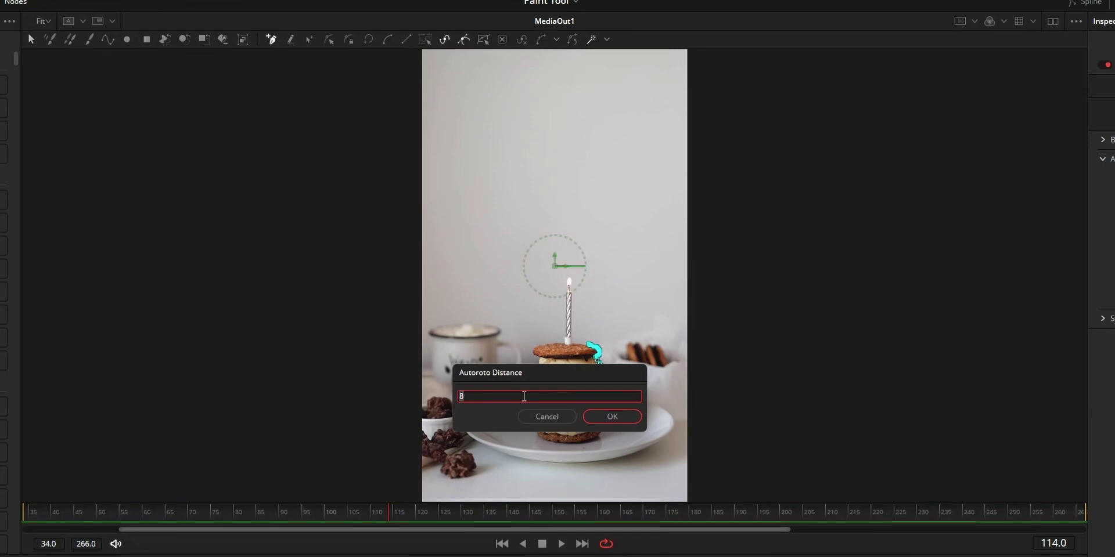
pyautogui.click(547, 417)
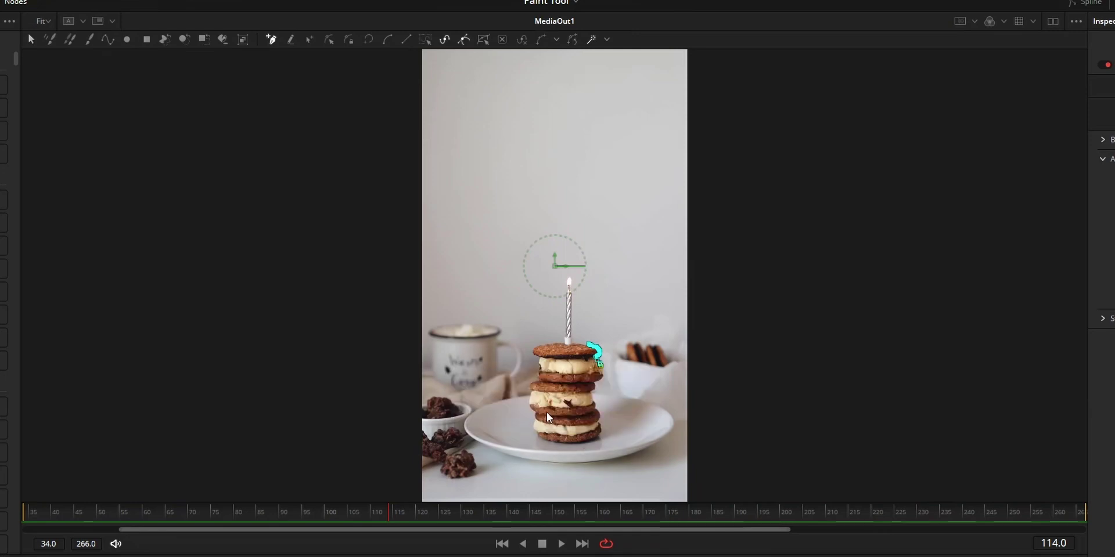
# - Reset Roto Assist and delete the traced stroke from the cookie sandwich
pyautogui.click(607, 39)
pyautogui.click(609, 82)
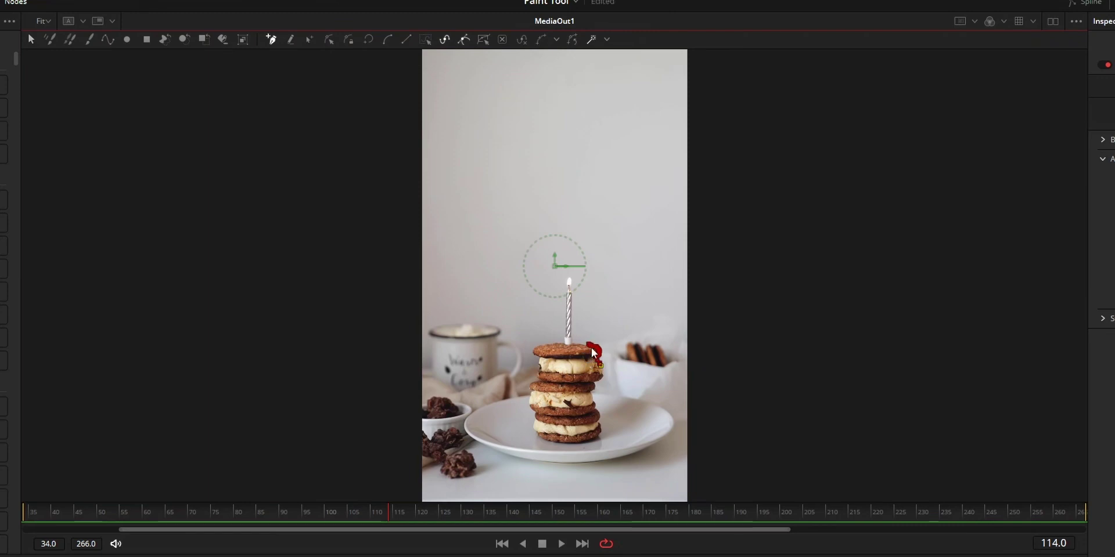
pyautogui.press('Delete')
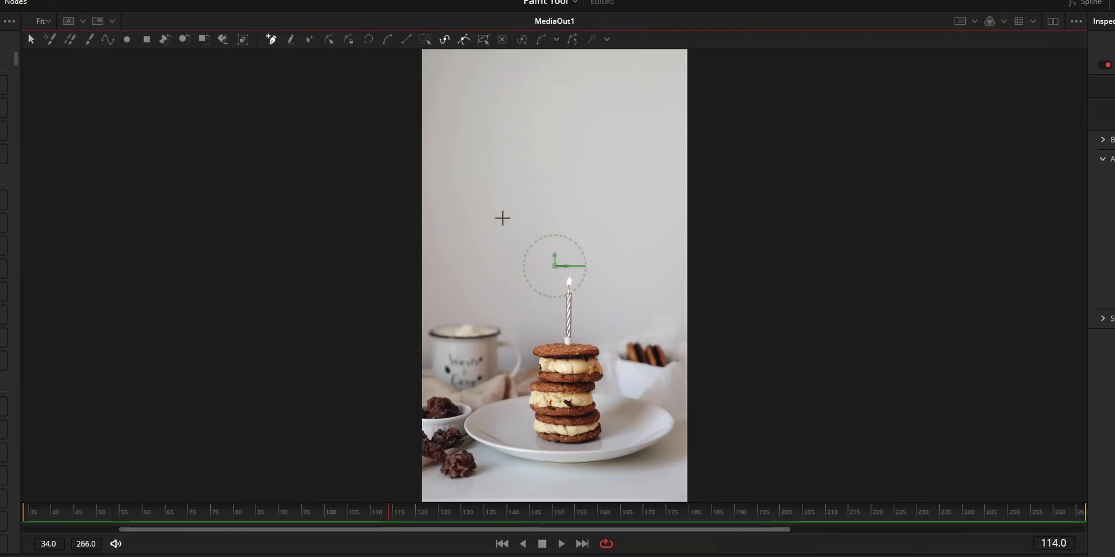
# - Compare the controls of the Stroke, Multistroke and Polyline Stroke tools, ending on Stroke with its Brush Controls expanded
pyautogui.click(86, 39)
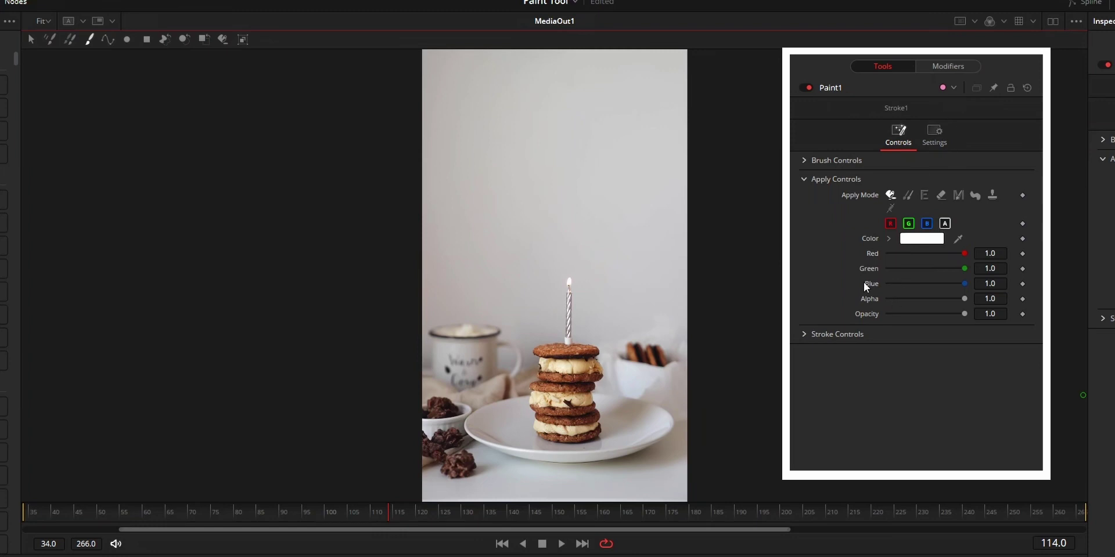
pyautogui.click(50, 39)
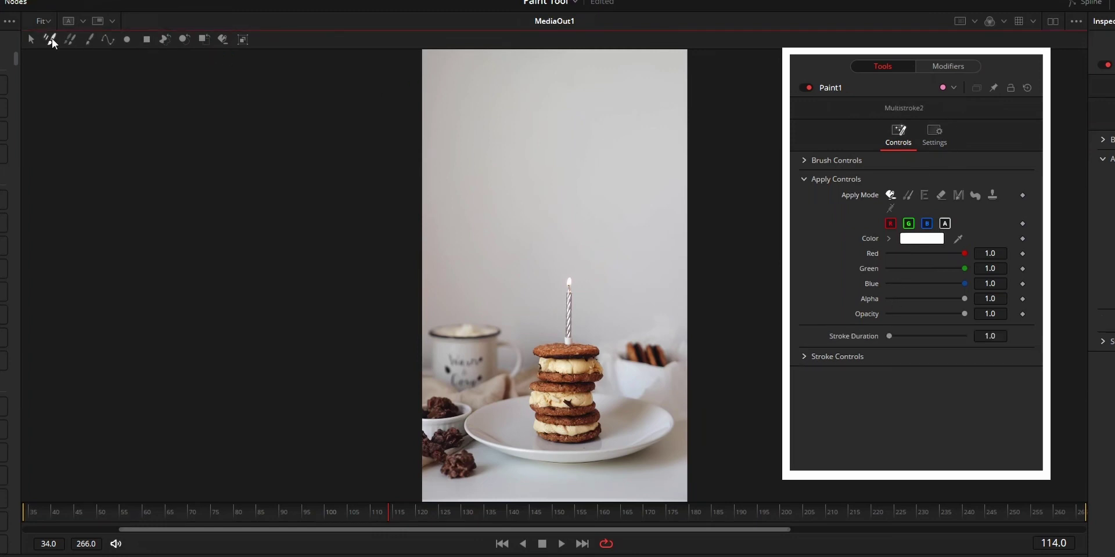
pyautogui.click(110, 40)
pyautogui.click(92, 38)
pyautogui.click(860, 160)
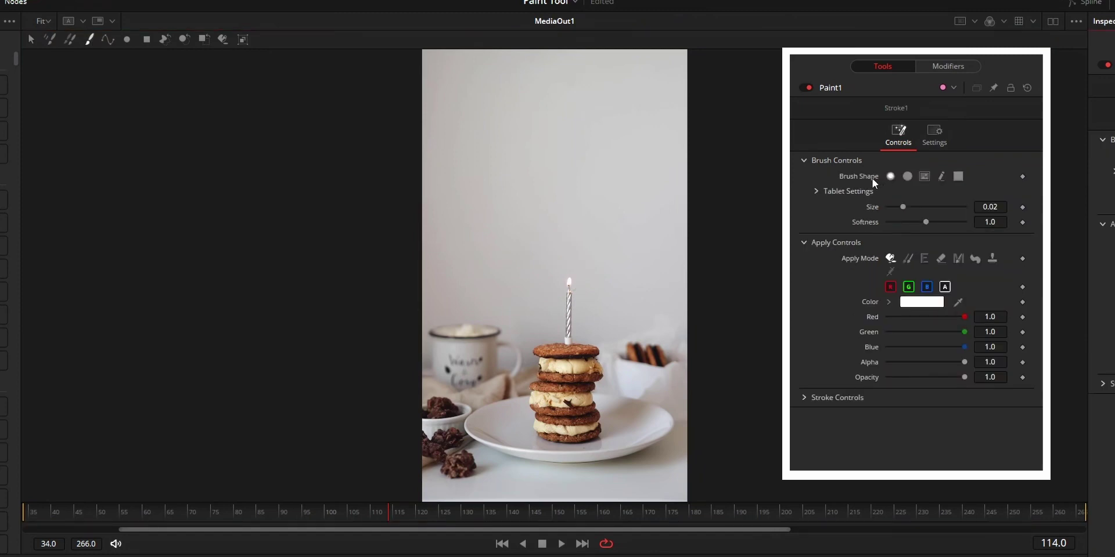
# - Paint a soft round dab on the wall's upper left and a larger solid circle above the candle
pyautogui.click(889, 176)
pyautogui.moveTo(474, 166); pyautogui.dragTo(502, 173)
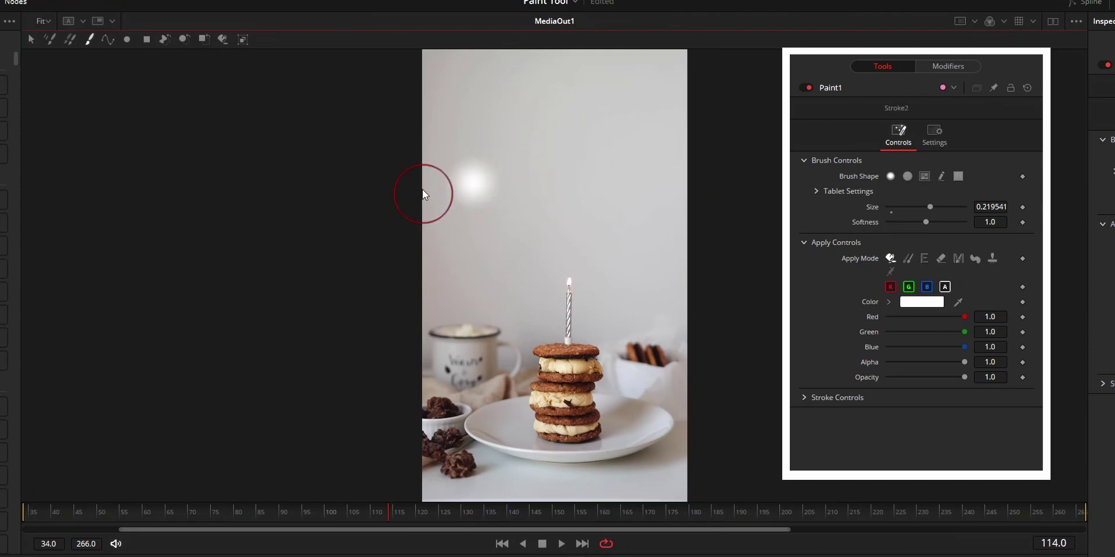
pyautogui.click(907, 176)
pyautogui.moveTo(900, 205); pyautogui.dragTo(915, 207)
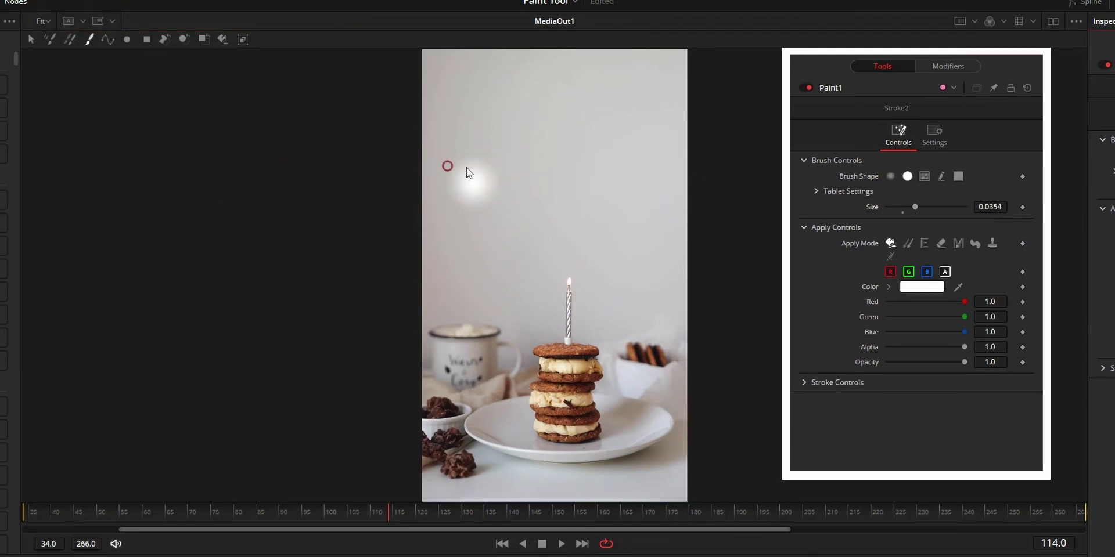
pyautogui.moveTo(529, 148)
pyautogui.mouseDown()
pyautogui.moveTo(552, 149)
pyautogui.moveTo(563, 134)
pyautogui.mouseUp()
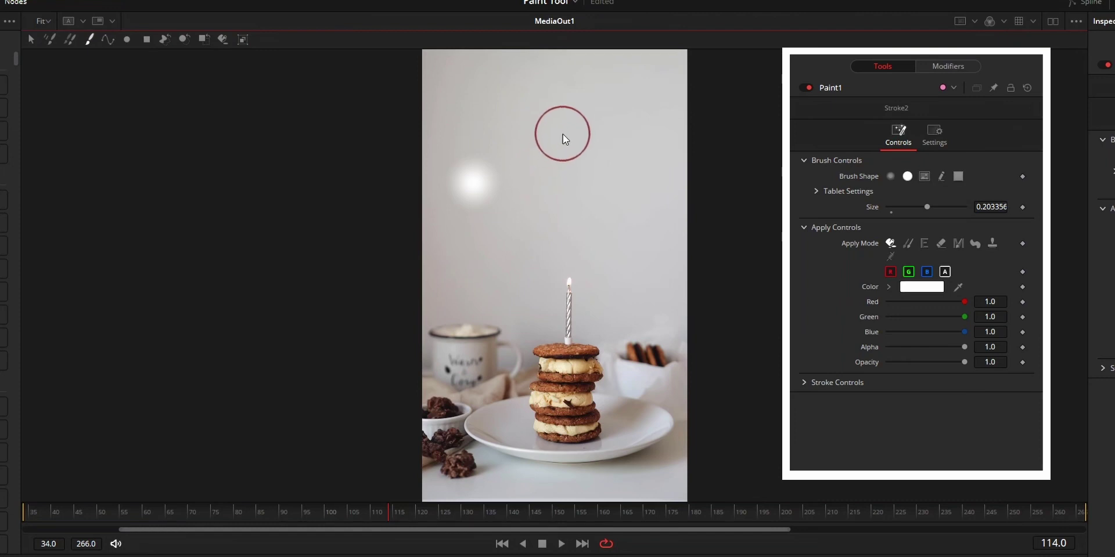
pyautogui.click(563, 134)
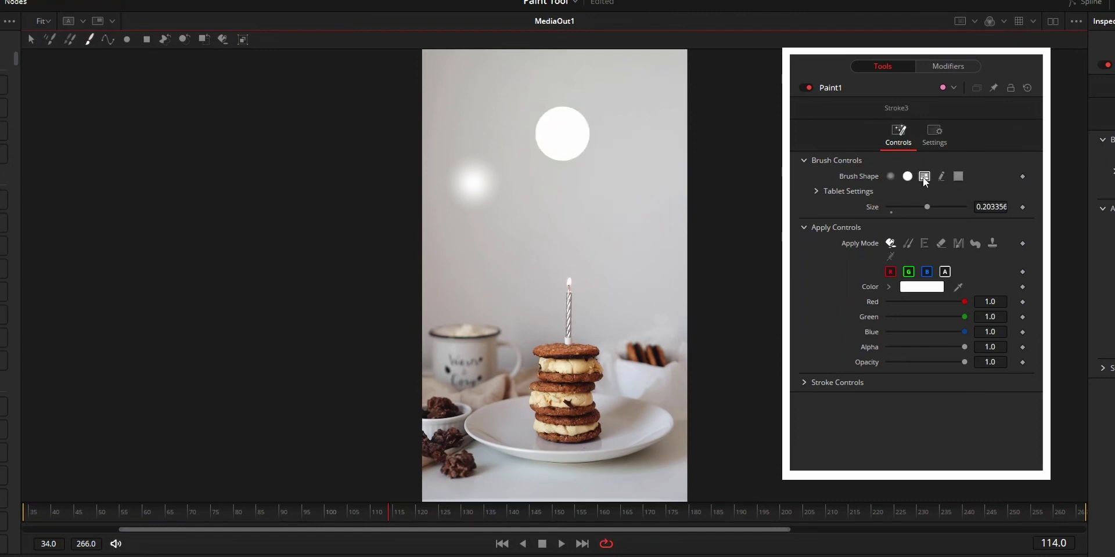
# - Switch to the image brush shape and stamp the ball_metal brush just above the candle
pyautogui.click(924, 175)
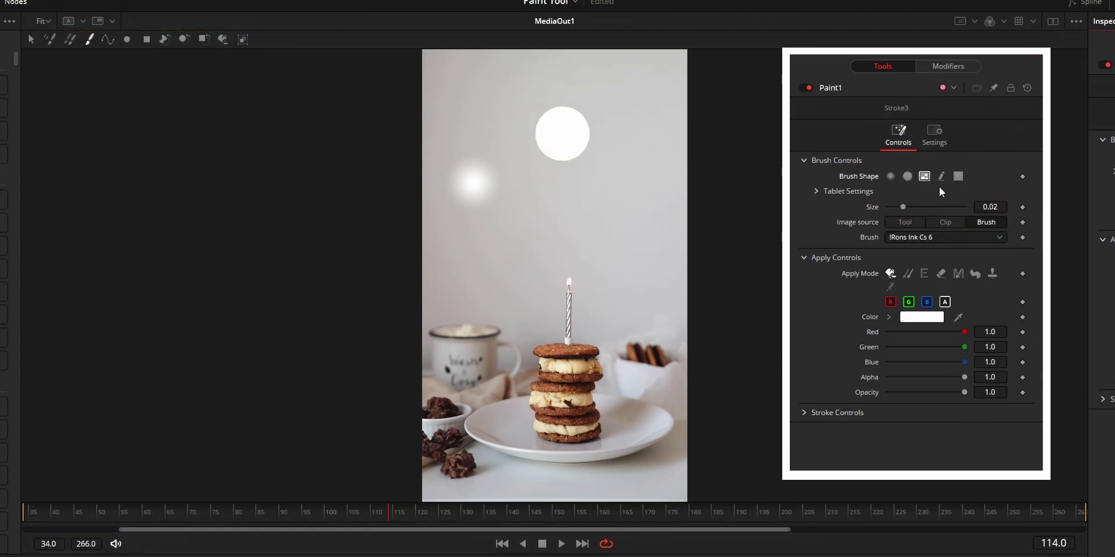
pyautogui.click(942, 236)
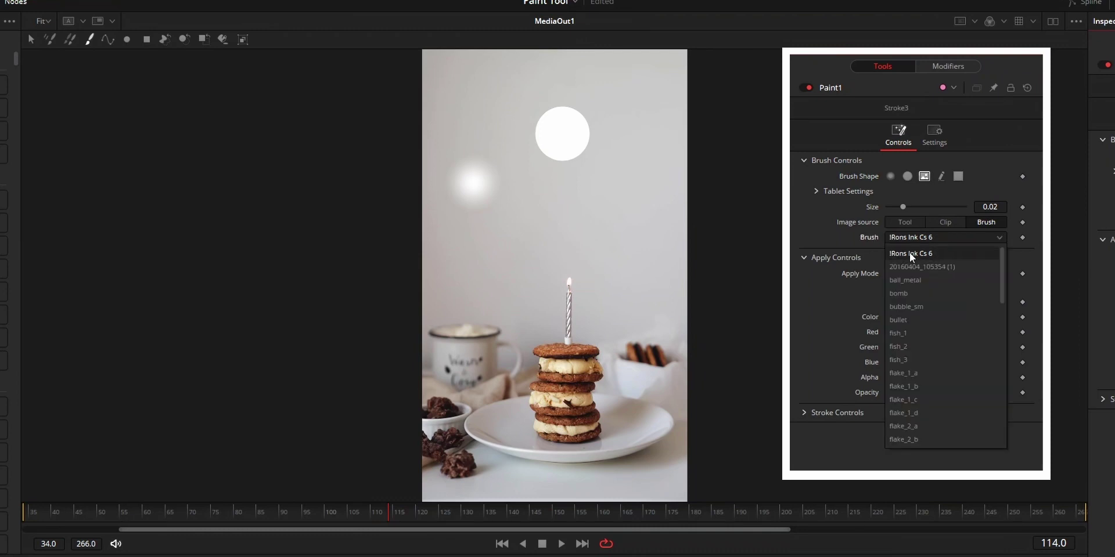
pyautogui.click(903, 281)
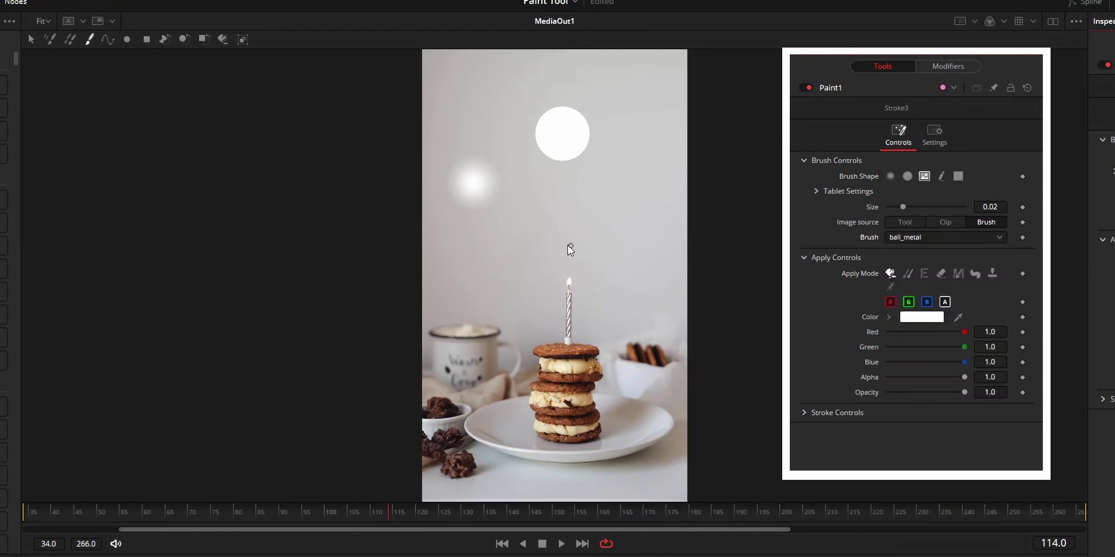
pyautogui.click(557, 238)
# - Set the brush's image source to Clip and load a media file from disk as its source
pyautogui.click(945, 222)
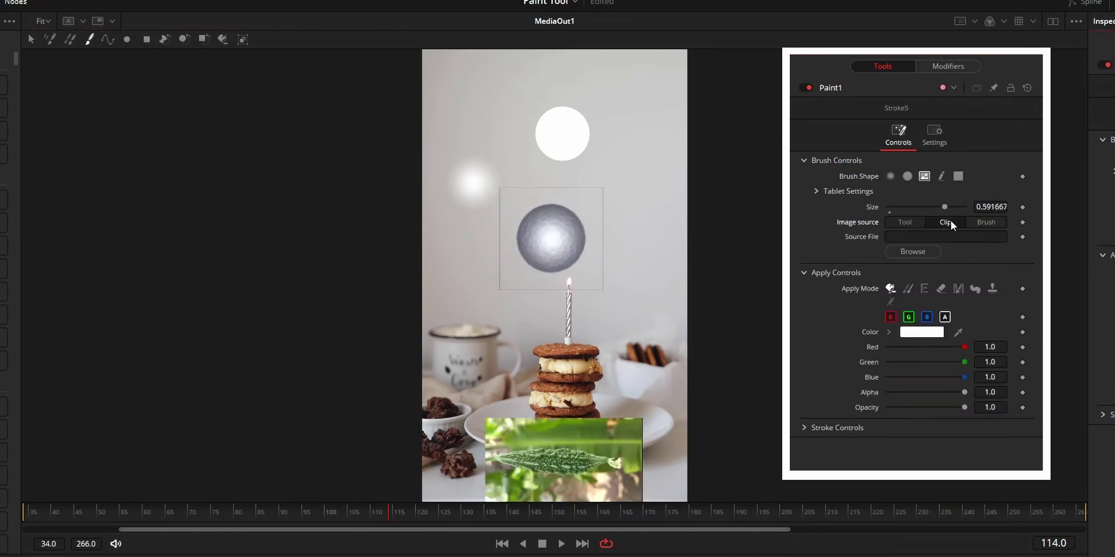
pyautogui.click(912, 251)
pyautogui.doubleClick(367, 308)
pyautogui.click(367, 309)
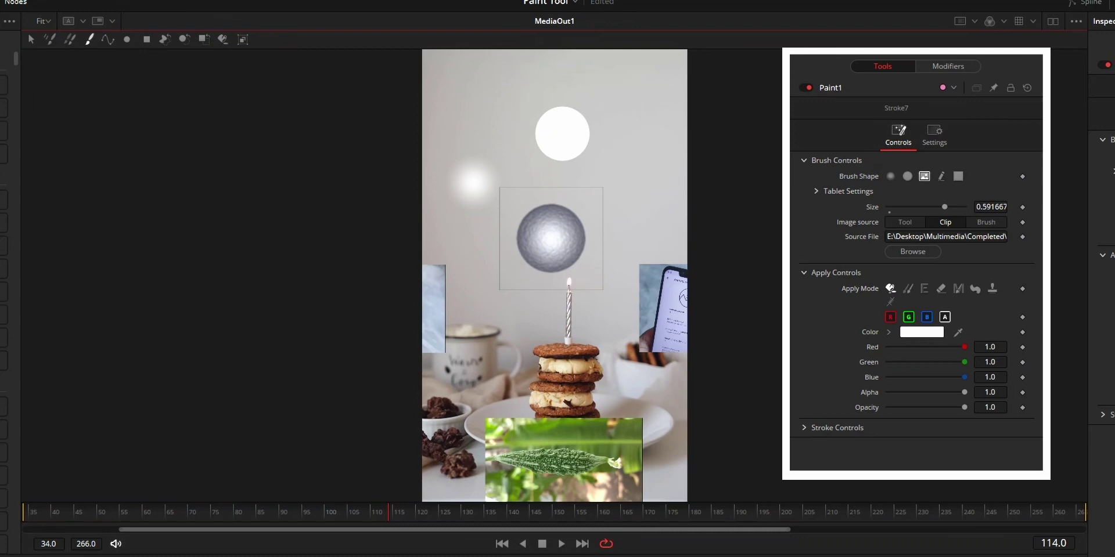
# - Set the image source to Tool, stamp MediaIn1 over the picture, and change the source tool to Background1
pyautogui.click(897, 226)
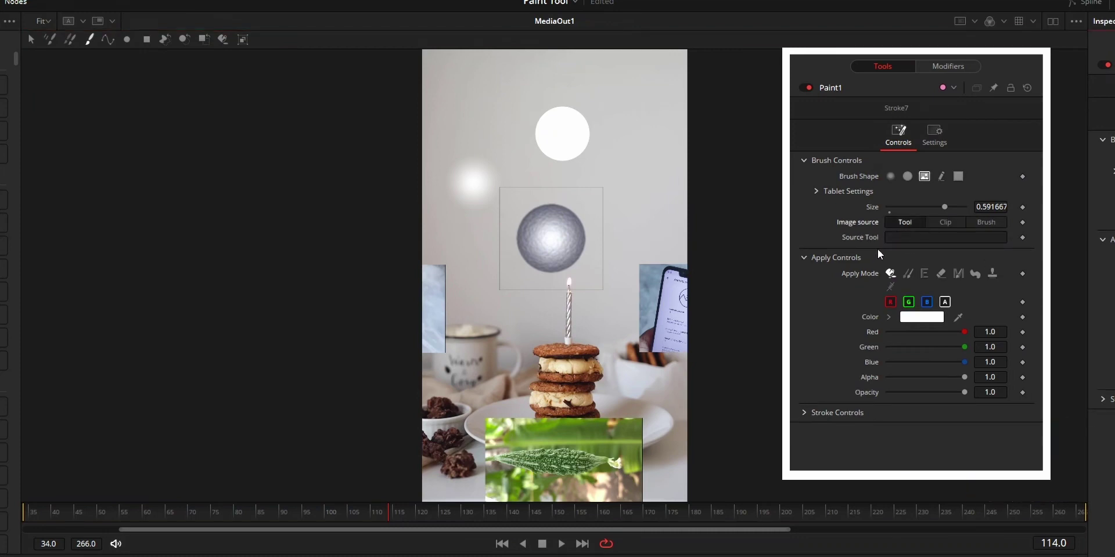
pyautogui.click(893, 237)
pyautogui.write('MediaIn1')
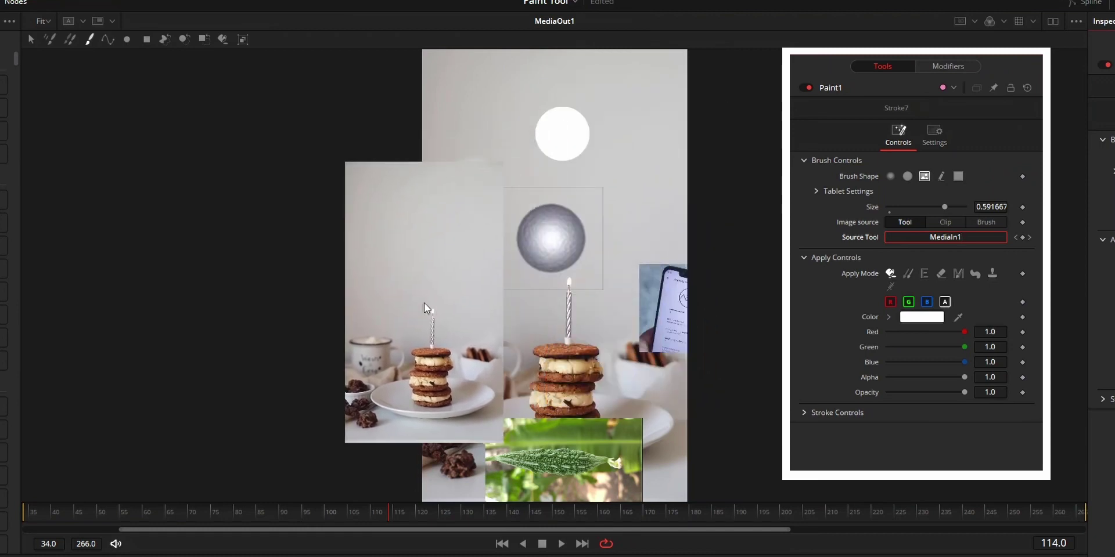
pyautogui.click(424, 302)
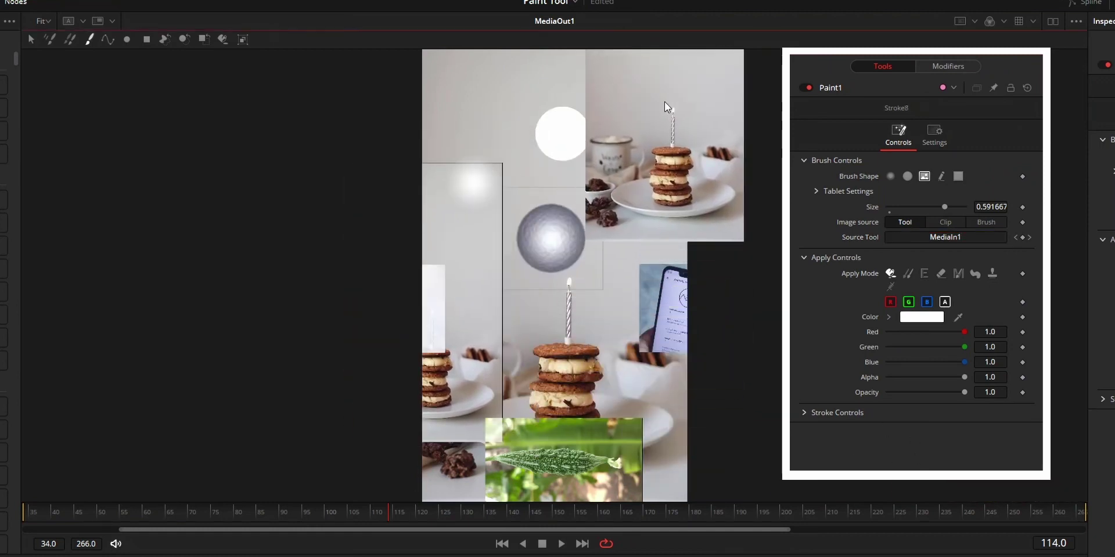
pyautogui.write('Background1')
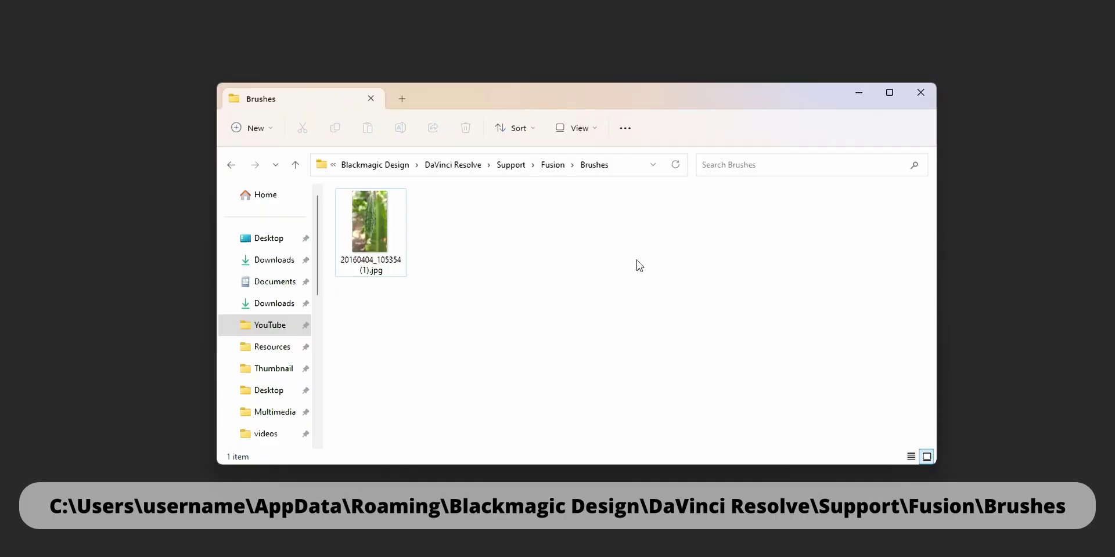
# - Switch to File Explorer and examine the path and custom image in Fusion's Brushes folder
pyautogui.click(624, 167)
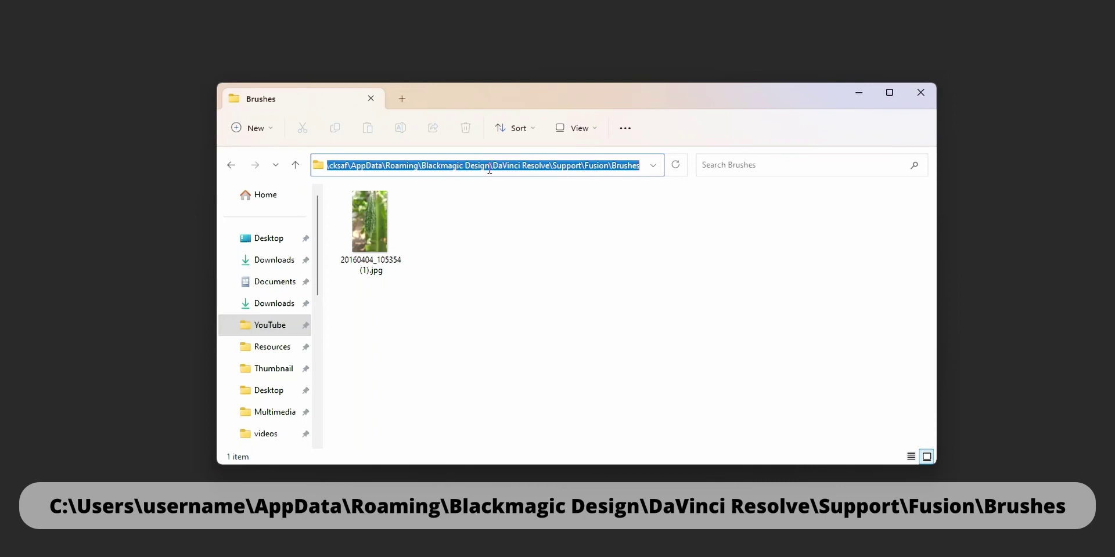
pyautogui.click(360, 246)
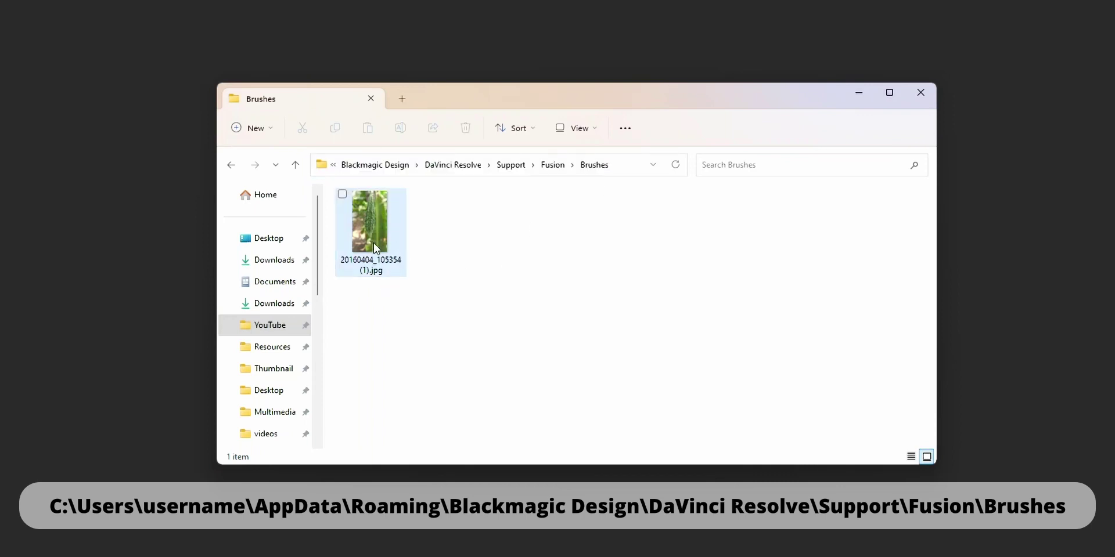
# - Return to the Paint node, choose the custom 20160404_105354 (1) brush, and stamp it on the picture
pyautogui.click(952, 208)
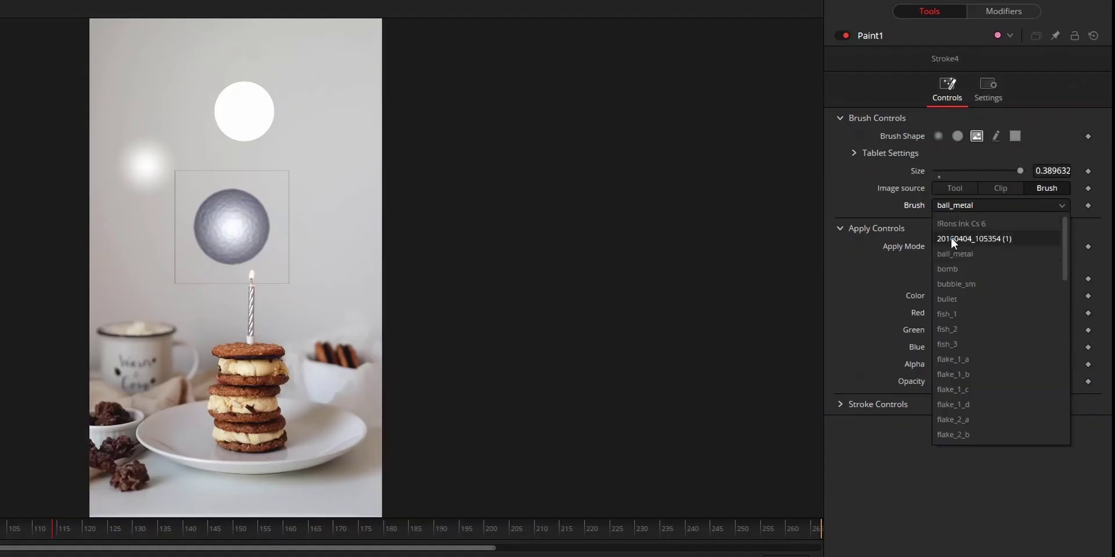
pyautogui.click(949, 238)
pyautogui.moveTo(221, 193); pyautogui.dragTo(249, 198)
pyautogui.click(246, 473)
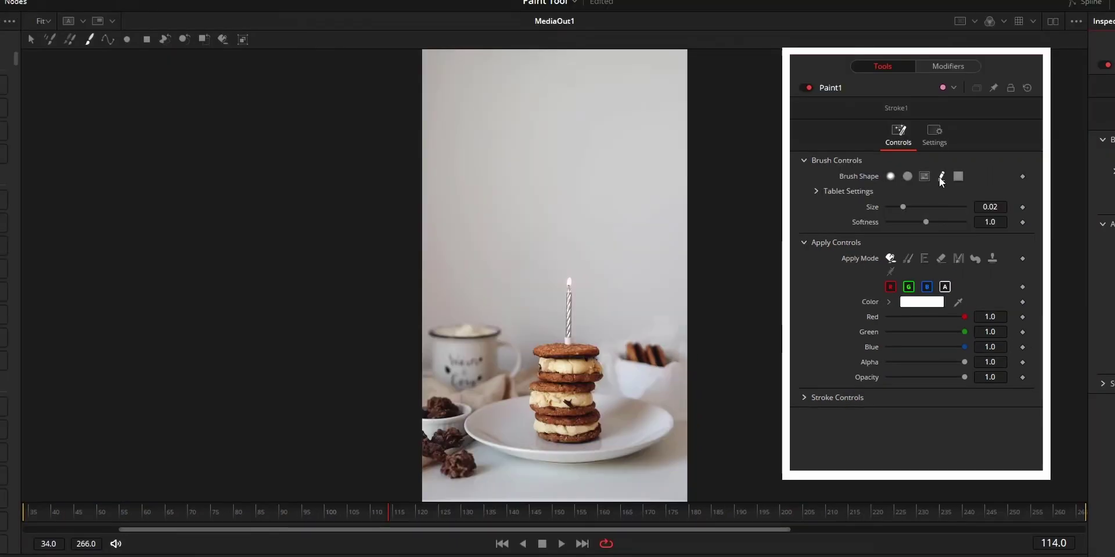
# - Scribble several thin freehand lines across the wall with the single-pixel brush shape
pyautogui.click(941, 178)
pyautogui.moveTo(477, 197); pyautogui.dragTo(493, 135)
pyautogui.moveTo(563, 201)
pyautogui.mouseDown()
pyautogui.moveTo(616, 167)
pyautogui.moveTo(594, 125)
pyautogui.moveTo(555, 103)
pyautogui.mouseUp()
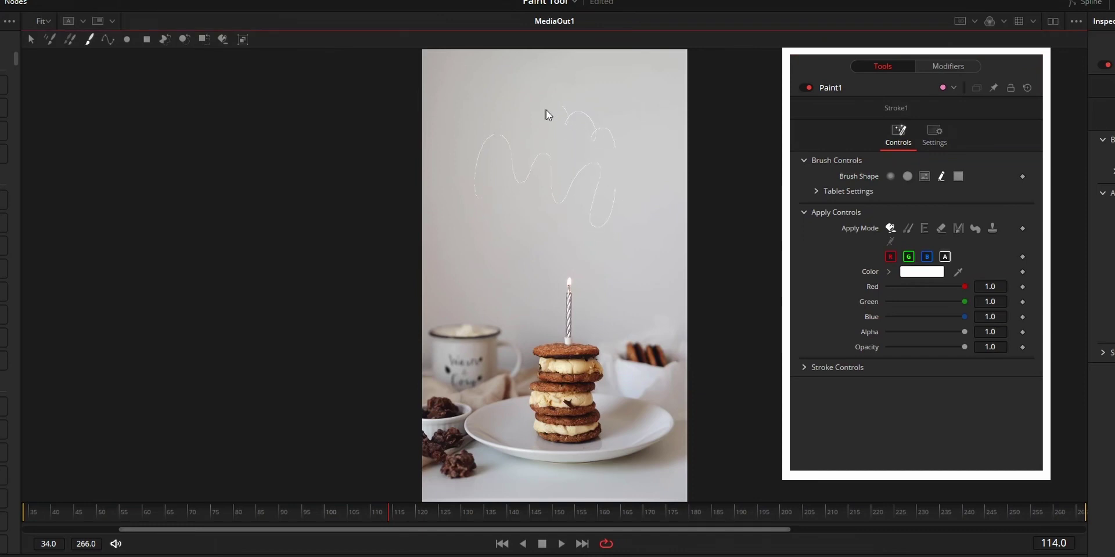
pyautogui.moveTo(650, 157)
pyautogui.mouseDown()
pyautogui.moveTo(625, 269)
pyautogui.moveTo(455, 241)
pyautogui.moveTo(589, 233)
pyautogui.mouseUp()
# - Set the square brush's size to 0.0661 and stamp squares on the mug and around the cookie bowl
pyautogui.moveTo(902, 208); pyautogui.dragTo(939, 207)
pyautogui.click(474, 351)
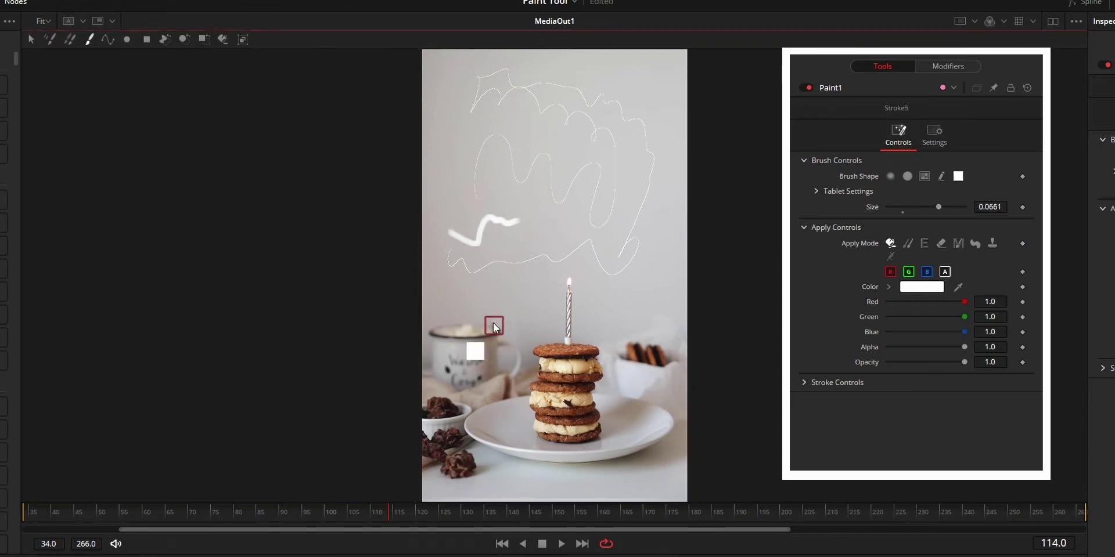
pyautogui.click(637, 289)
pyautogui.click(649, 365)
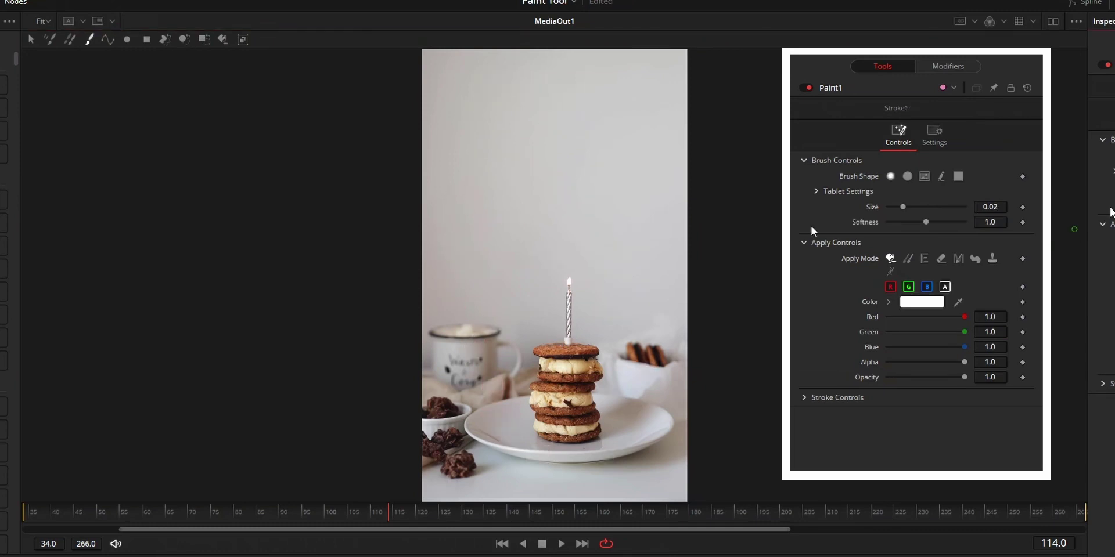
# - In the Tablet Settings, set Vary Opacity to Constant and Vary Size to Pressure, and paint strokes across the picture
pyautogui.click(816, 191)
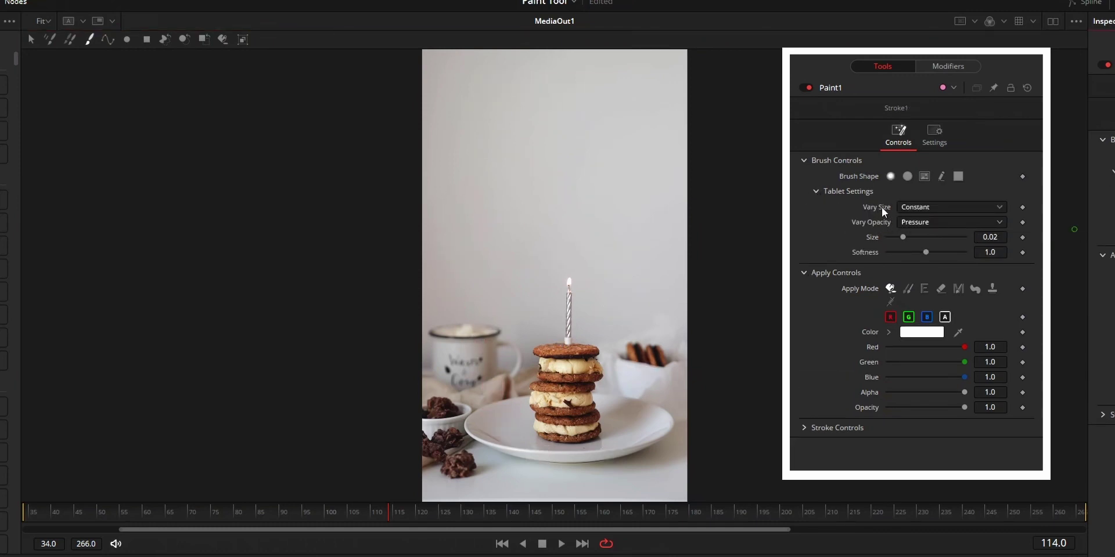
pyautogui.click(925, 222)
pyautogui.click(927, 239)
pyautogui.click(925, 208)
pyautogui.click(923, 239)
pyautogui.moveTo(457, 308)
pyautogui.mouseDown()
pyautogui.moveTo(463, 264)
pyautogui.moveTo(479, 263)
pyautogui.moveTo(490, 289)
pyautogui.moveTo(516, 250)
pyautogui.moveTo(610, 174)
pyautogui.moveTo(650, 80)
pyautogui.moveTo(619, 393)
pyautogui.moveTo(490, 360)
pyautogui.mouseUp()
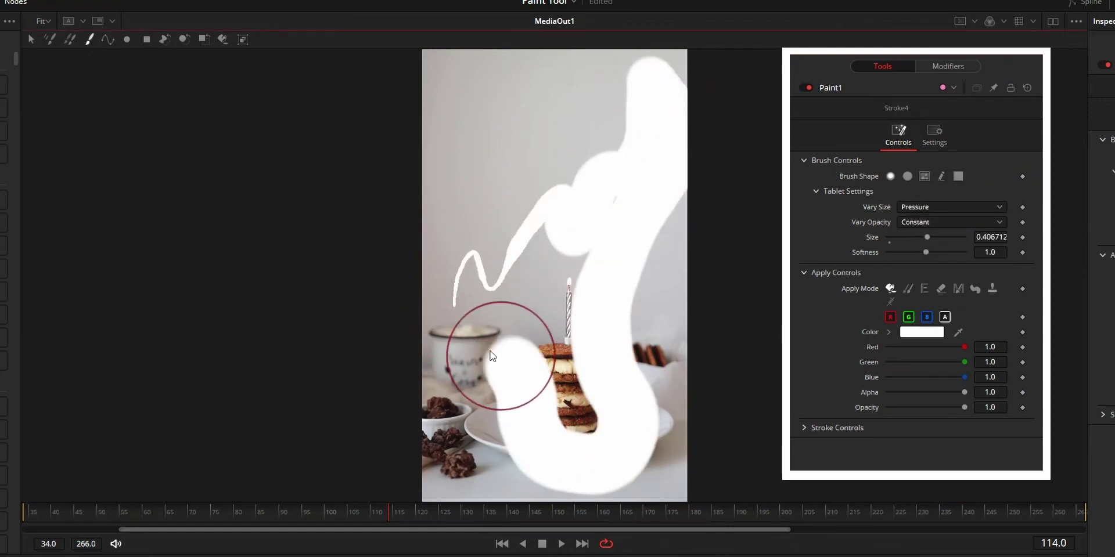
pyautogui.moveTo(493, 174); pyautogui.dragTo(604, 123)
# - Set Vary Size to Constant and paint another stroke over the picture
pyautogui.click(924, 211)
pyautogui.click(928, 224)
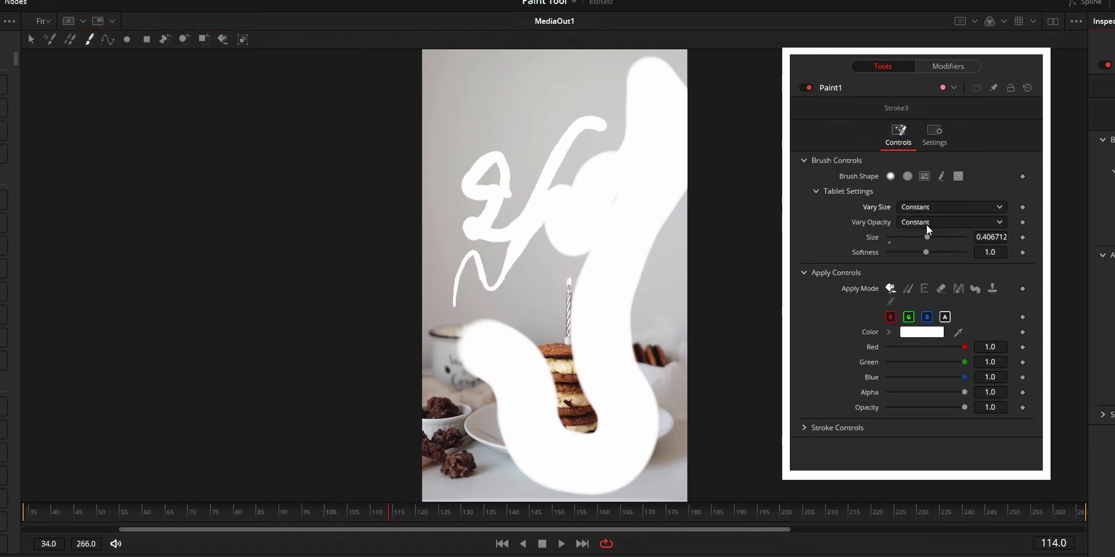
pyautogui.moveTo(482, 183)
pyautogui.mouseDown()
pyautogui.moveTo(511, 148)
pyautogui.moveTo(580, 239)
pyautogui.moveTo(560, 373)
pyautogui.mouseUp()
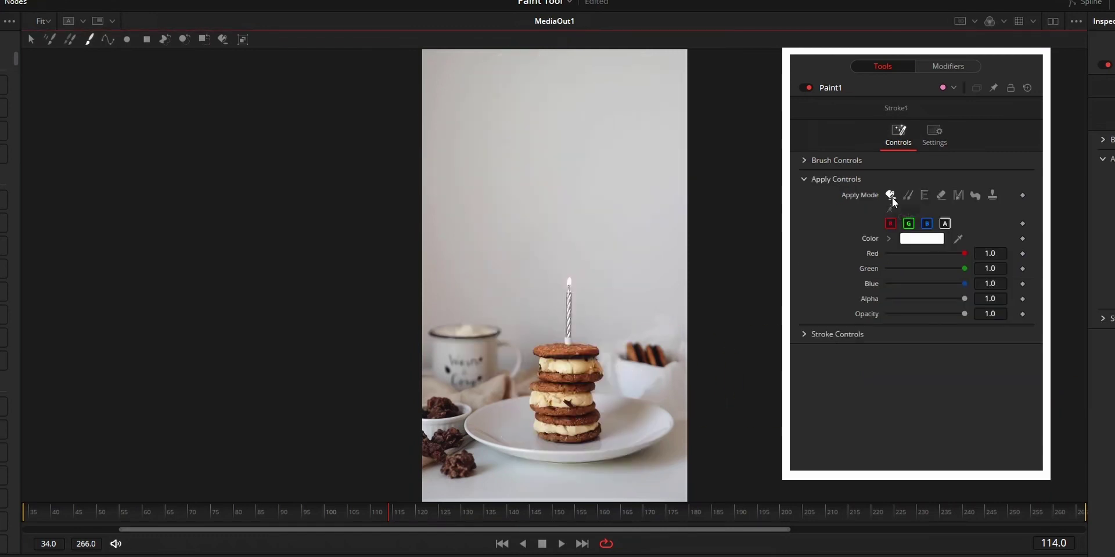
# - Paint soft white strokes on the wall above the candle using the Color apply mode
pyautogui.click(893, 196)
pyautogui.moveTo(479, 197); pyautogui.dragTo(526, 155)
pyautogui.moveTo(556, 217); pyautogui.dragTo(558, 251)
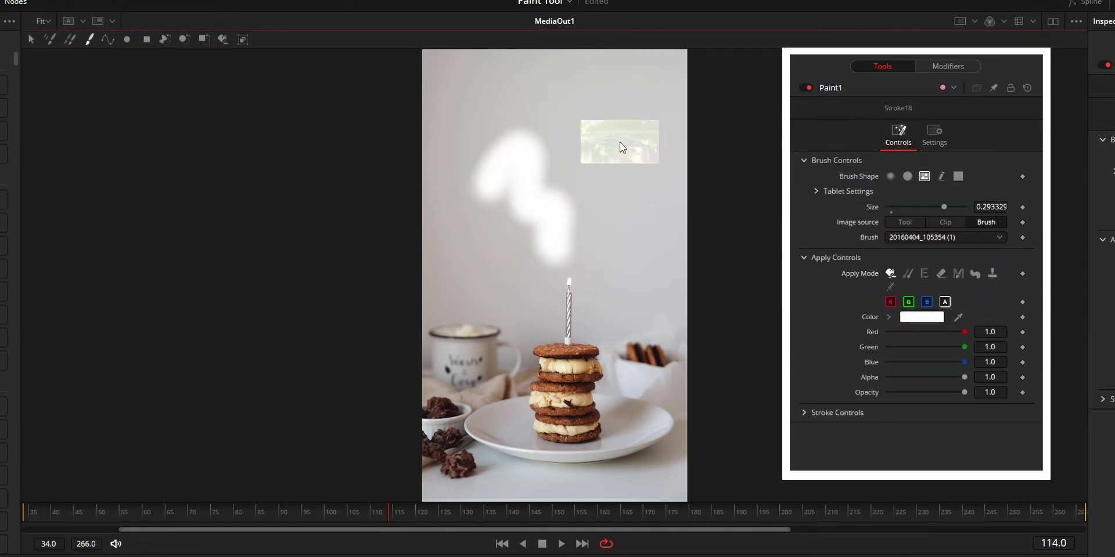
# - Stamp the 20160404_105354 (1) image brush beside the white strokes, pick another paint color, and apply it near the mug
pyautogui.click(623, 147)
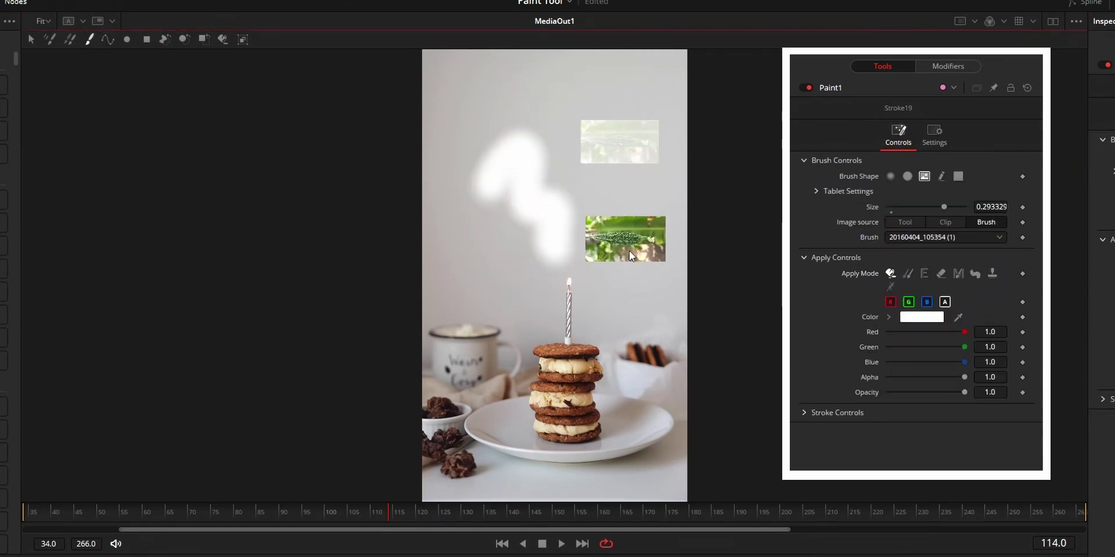
pyautogui.click(621, 225)
pyautogui.click(904, 318)
pyautogui.click(660, 340)
pyautogui.click(680, 526)
pyautogui.click(485, 310)
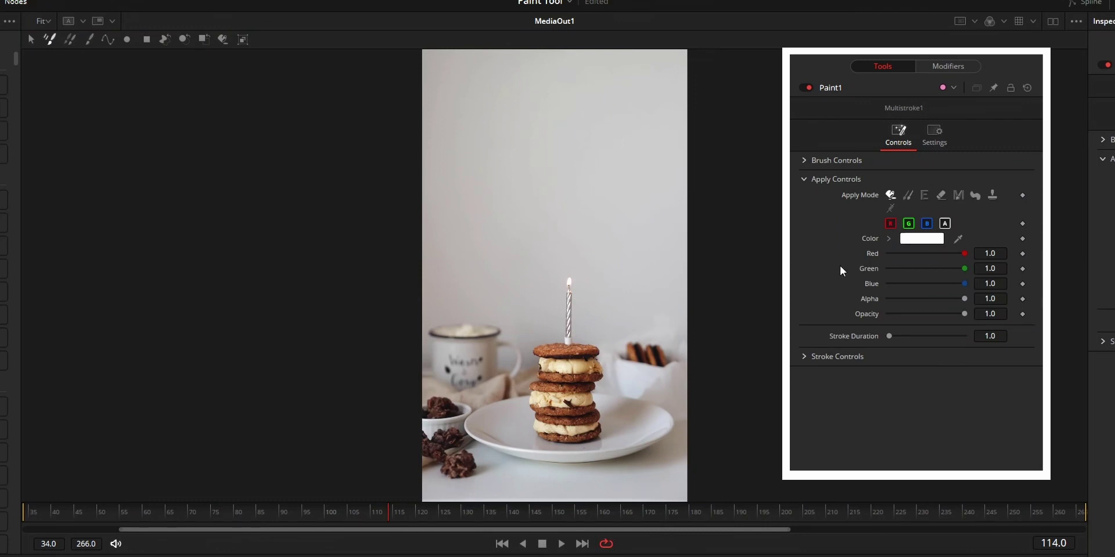
# - Set the Multistroke's apply mode to Clone, sample the candle, and paint a copy of it high on the wall
pyautogui.click(908, 196)
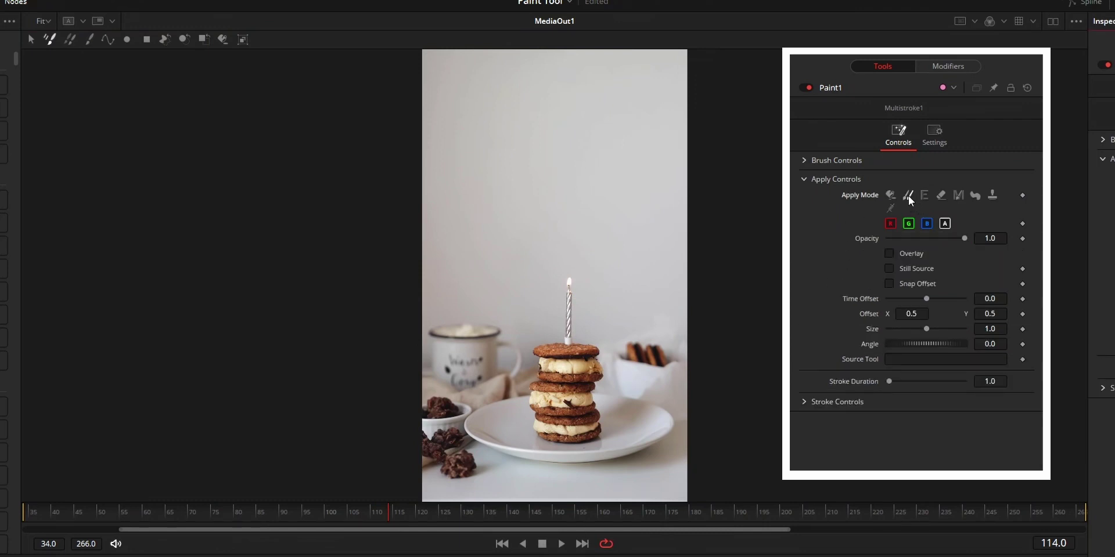
pyautogui.keyDown('alt'); pyautogui.click(568, 321); pyautogui.keyUp('alt')
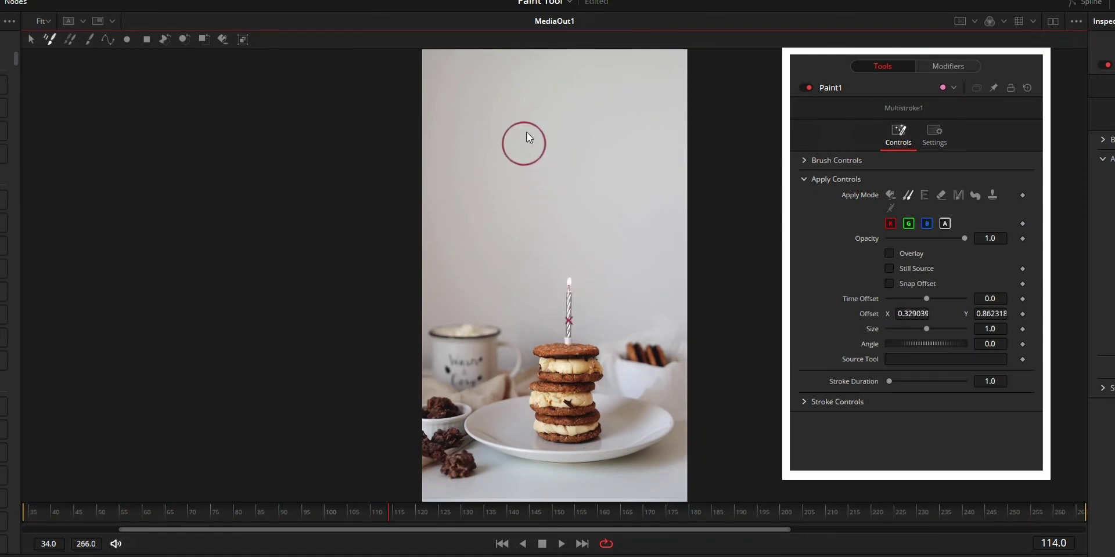
pyautogui.moveTo(557, 125)
pyautogui.mouseDown()
pyautogui.moveTo(518, 127)
pyautogui.moveTo(510, 94)
pyautogui.mouseUp()
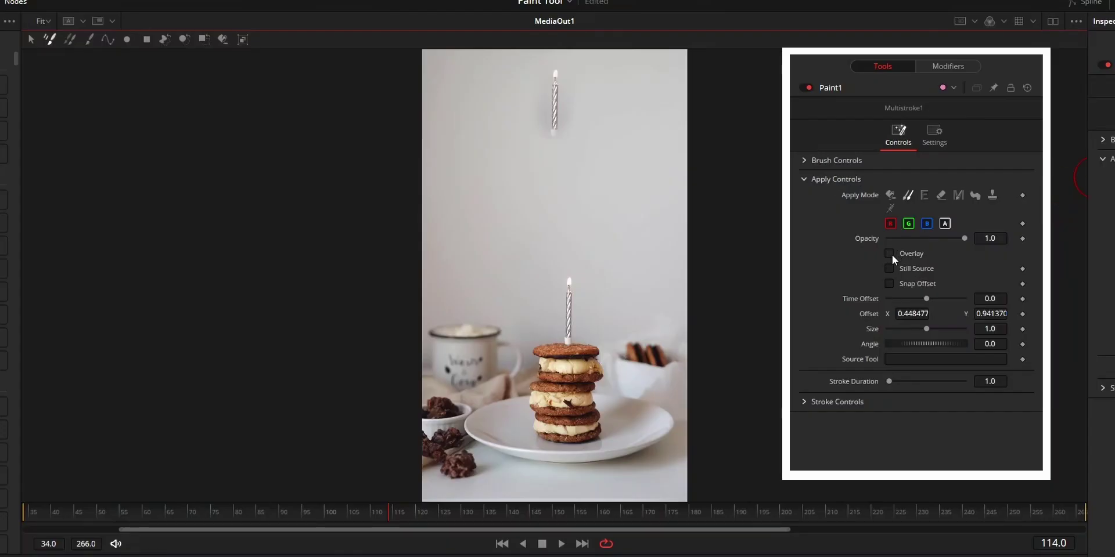
# - Enable the clone source Overlay and sample a new source point on the table below the plate
pyautogui.click(890, 255)
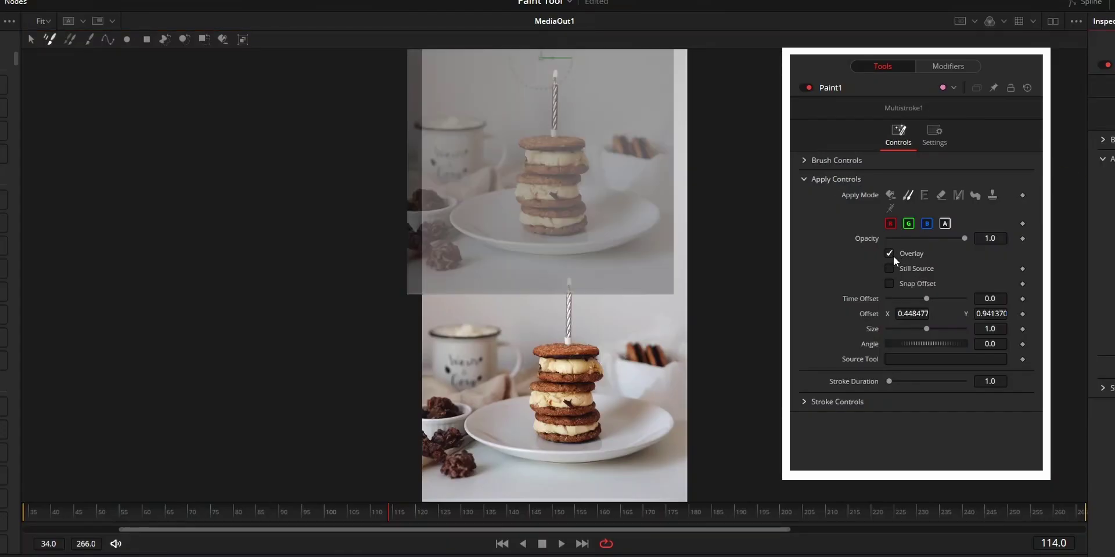
pyautogui.press('alt')
pyautogui.keyDown('alt'); pyautogui.click(533, 482); pyautogui.keyUp('alt')
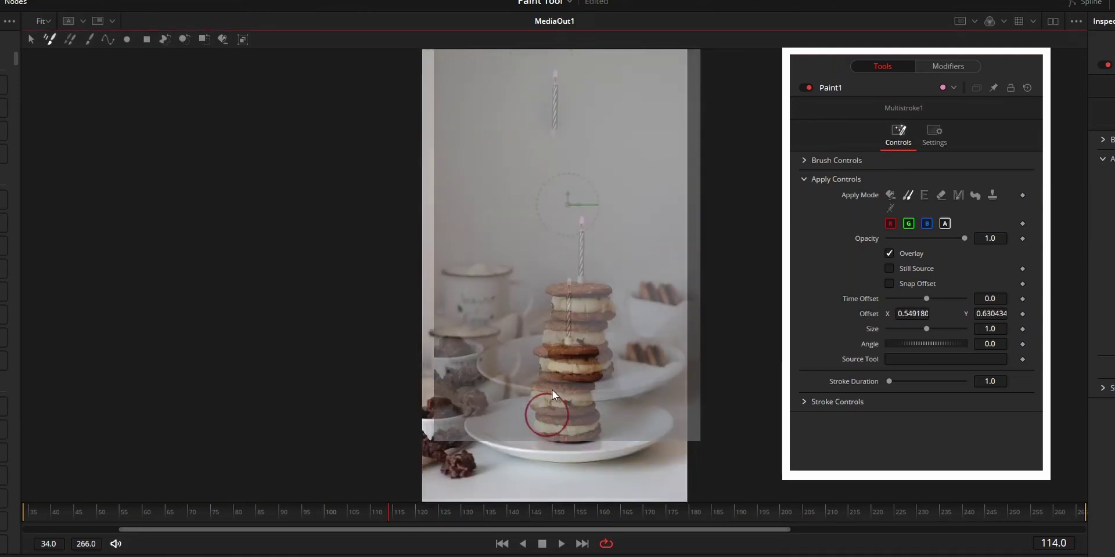
# - Enable Still Source, set Source Time to 95, and sample the candle's tip as the clone source
pyautogui.click(889, 268)
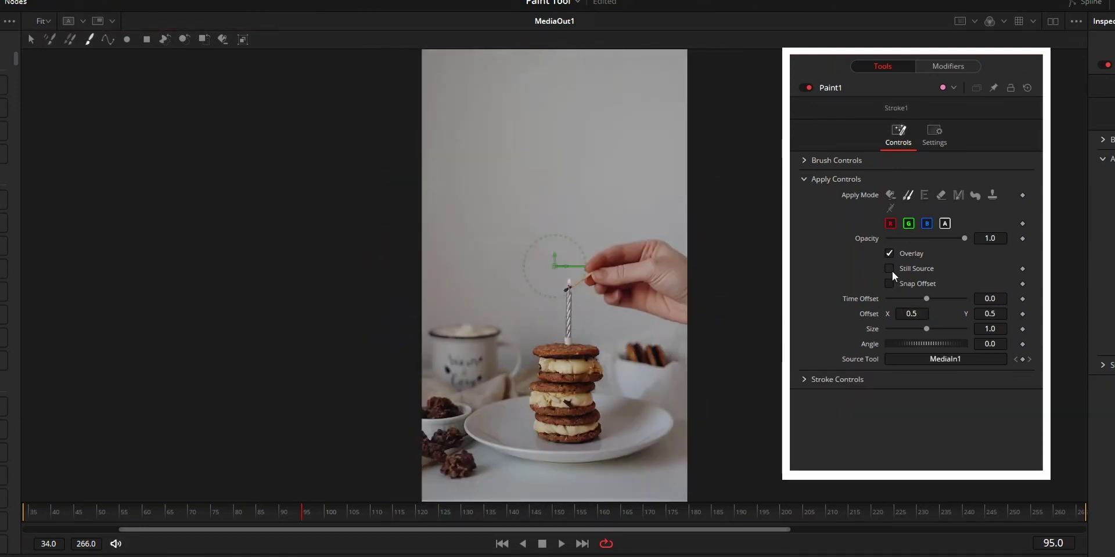
pyautogui.click(1004, 299)
pyautogui.write('95')
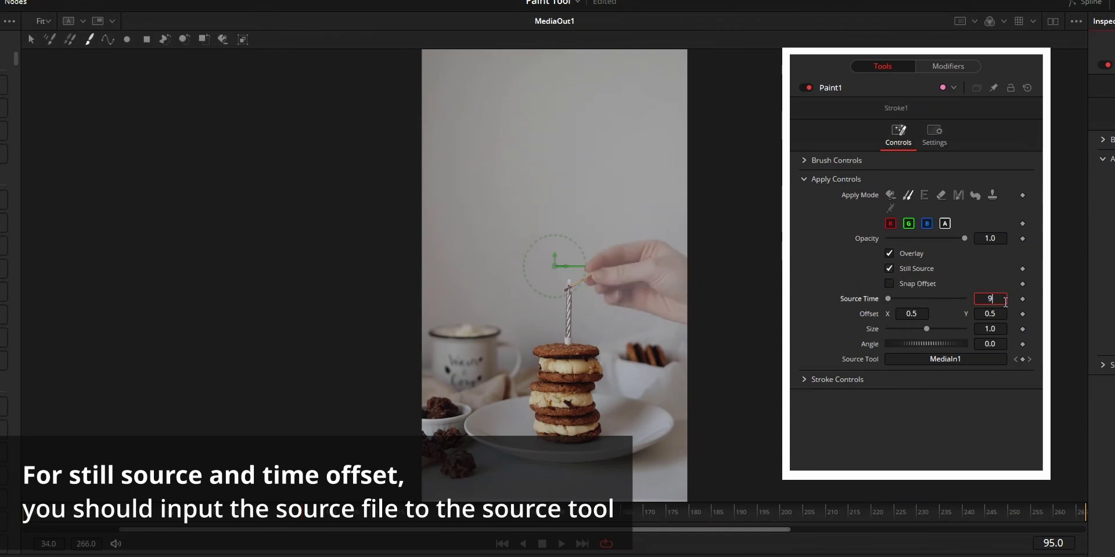
pyautogui.press('Tab')
pyautogui.keyDown('alt'); pyautogui.click(567, 286); pyautogui.keyUp('alt')
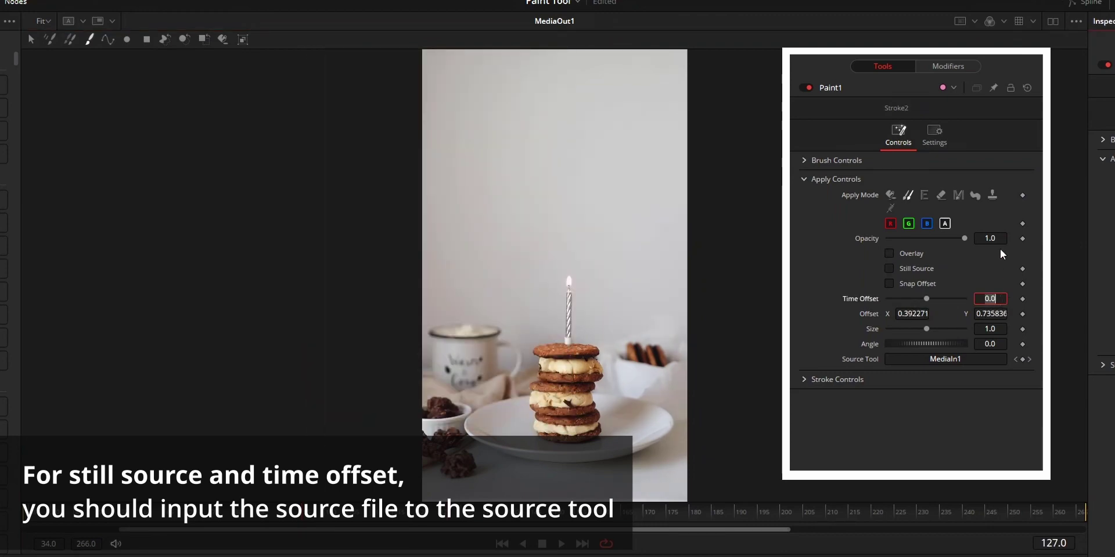
# - Set the clone's Time Offset to 20, paint a cloned stroke on the wall, and scrub back along the timeline
pyautogui.write('20')
pyautogui.press('Return')
pyautogui.moveTo(499, 145); pyautogui.dragTo(507, 180)
pyautogui.moveTo(400, 510); pyautogui.dragTo(273, 501)
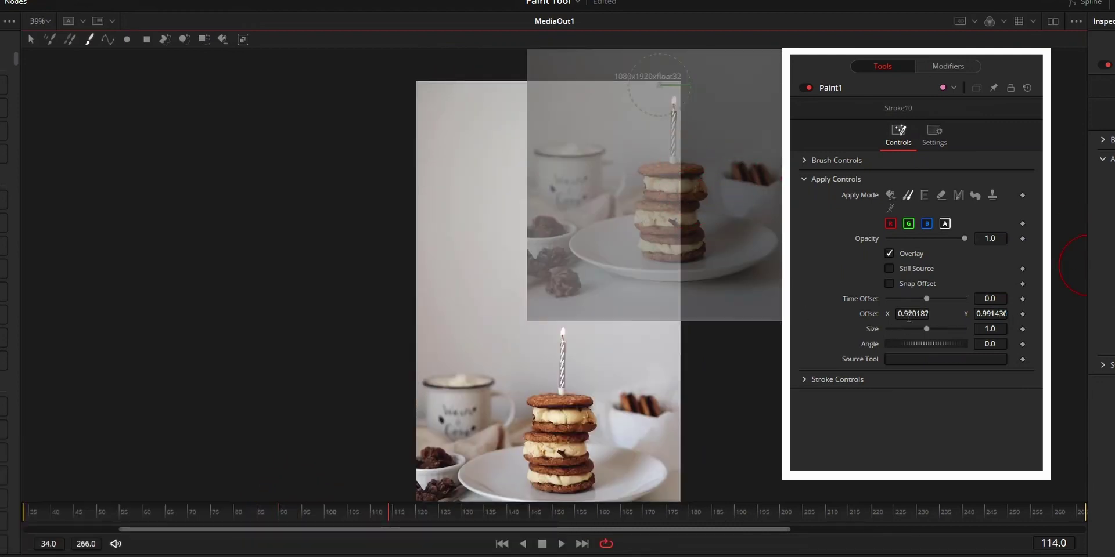
# - Shift the clone source to Offset X 0.180188, Y 0.959436, scale it to 0.894, and rotate it with Angle
pyautogui.moveTo(912, 315); pyautogui.dragTo(689, 315)
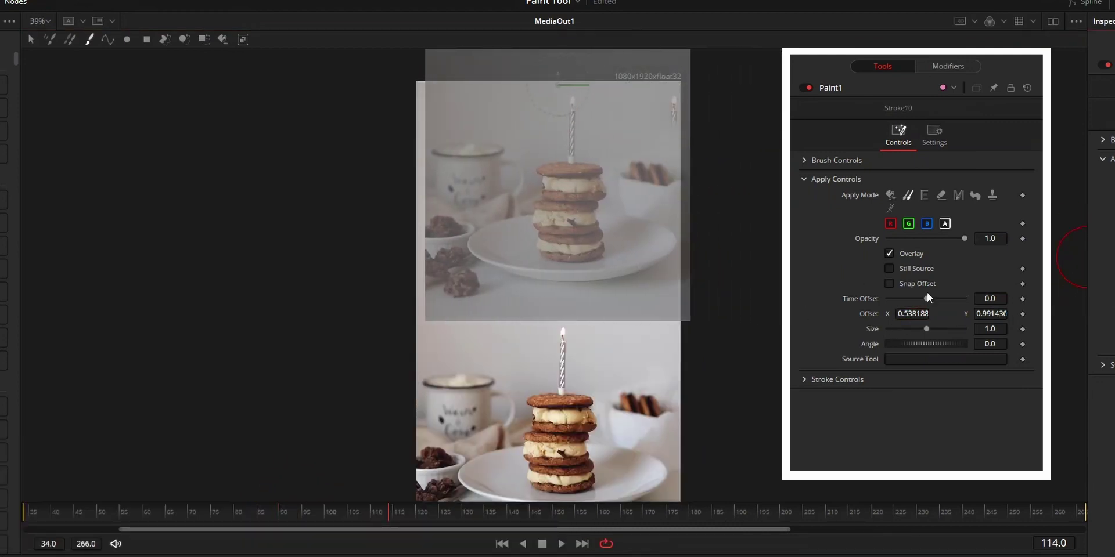
pyautogui.moveTo(998, 316); pyautogui.dragTo(911, 315)
pyautogui.moveTo(991, 330)
pyautogui.mouseDown()
pyautogui.moveTo(761, 329)
pyautogui.moveTo(929, 330)
pyautogui.mouseUp()
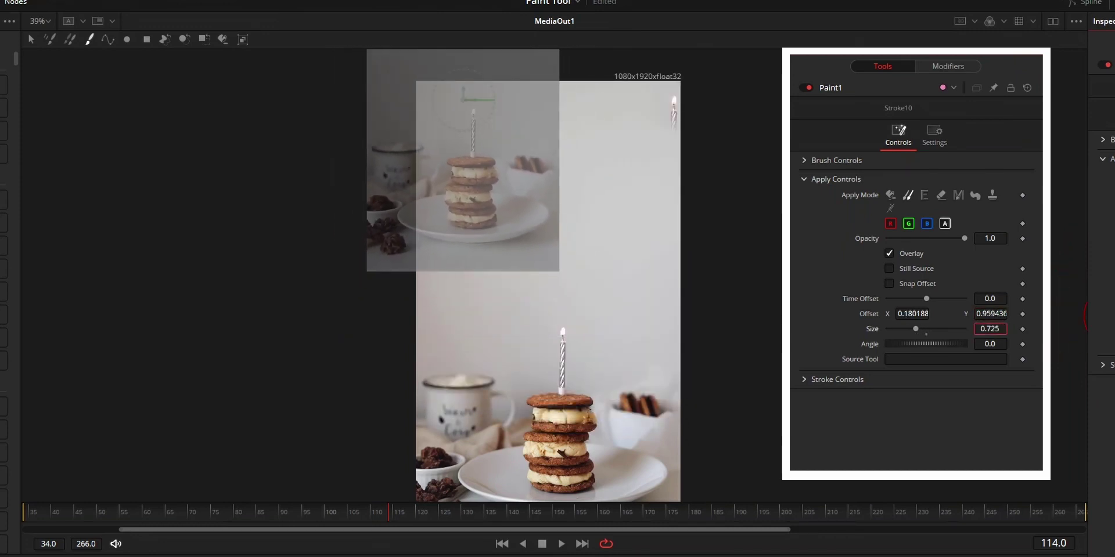
pyautogui.moveTo(989, 346)
pyautogui.mouseDown()
pyautogui.moveTo(914, 346)
pyautogui.moveTo(1015, 347)
pyautogui.mouseUp()
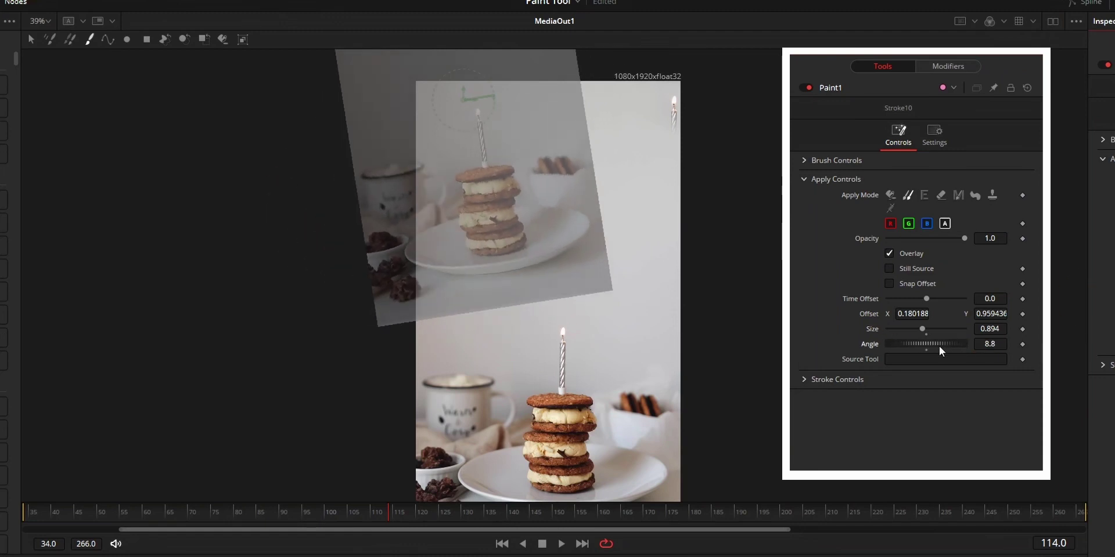
pyautogui.moveTo(932, 343)
pyautogui.mouseDown()
pyautogui.moveTo(863, 342)
pyautogui.moveTo(946, 346)
pyautogui.mouseUp()
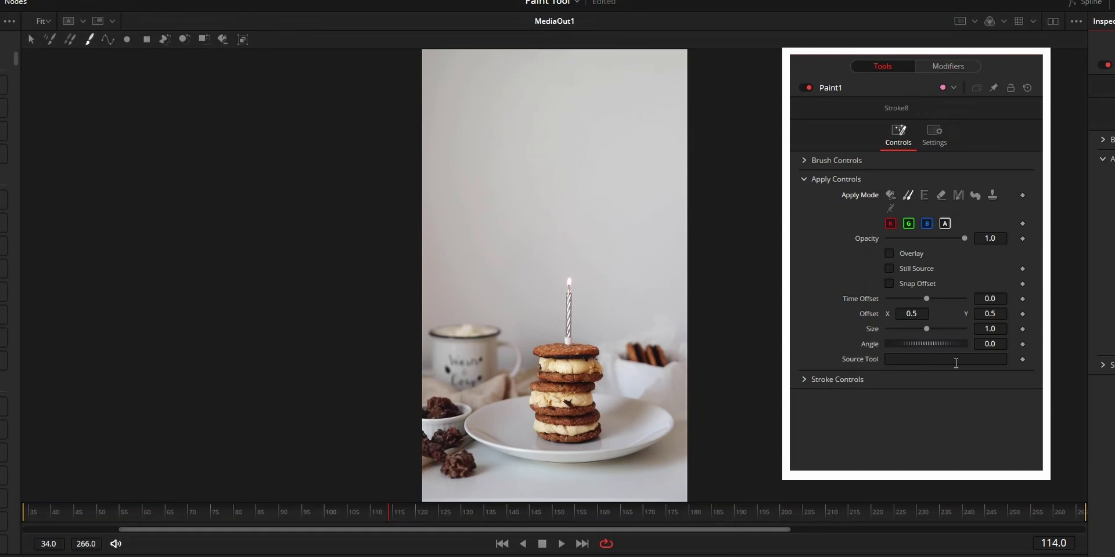
# - Assign MediaIn1 as the clone stroke's Source Tool, trying both the typed name and the node itself
pyautogui.click(955, 360)
pyautogui.write('Med')
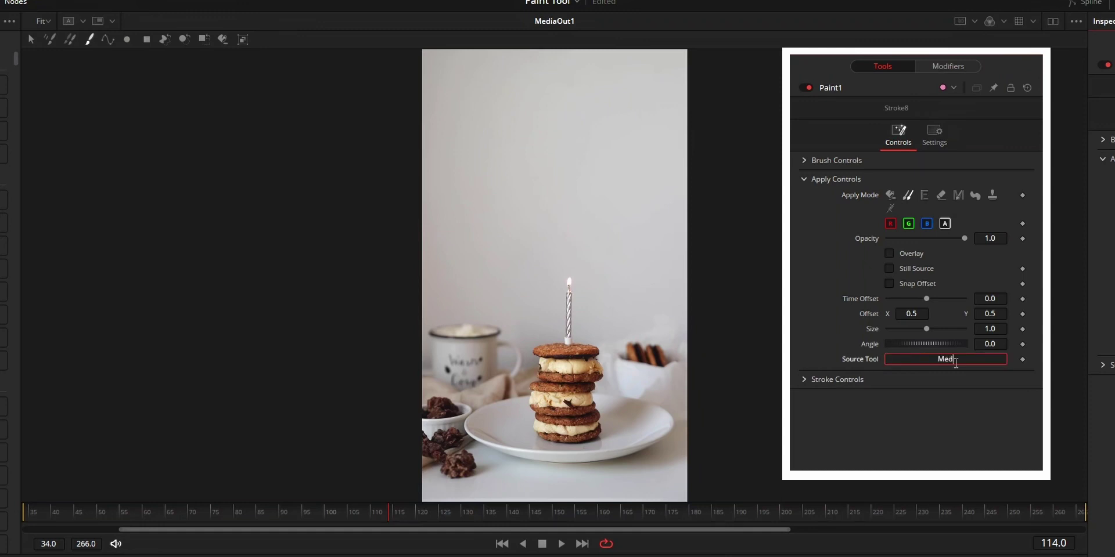
pyautogui.write('ia')
pyautogui.write('In1')
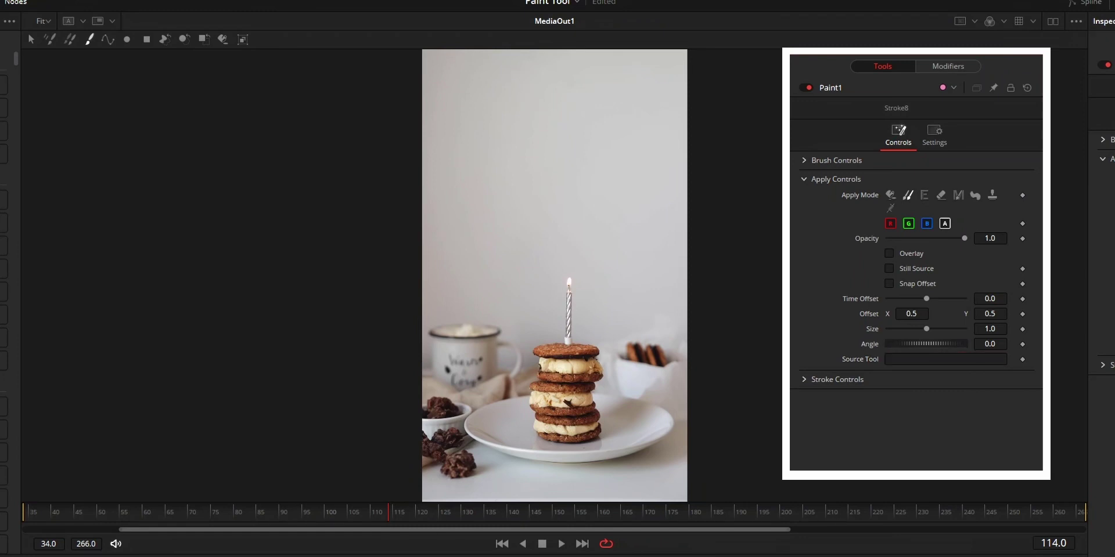
pyautogui.moveTo(962, 351); pyautogui.dragTo(965, 358)
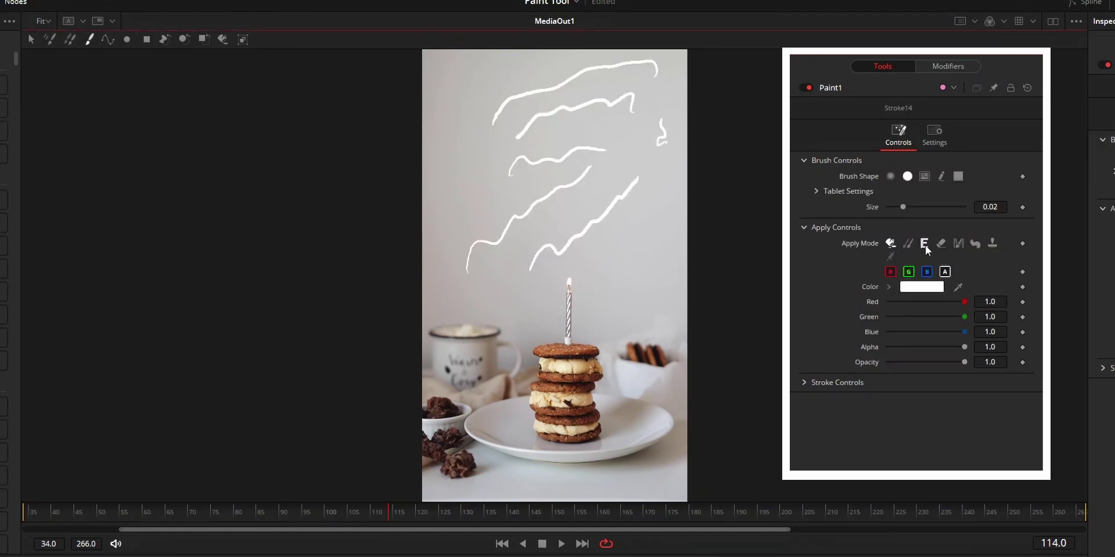
# - Set the apply mode to Emboss, rub over the white stroke above the candle, and route Merge1's output to MediaOut1
pyautogui.click(924, 244)
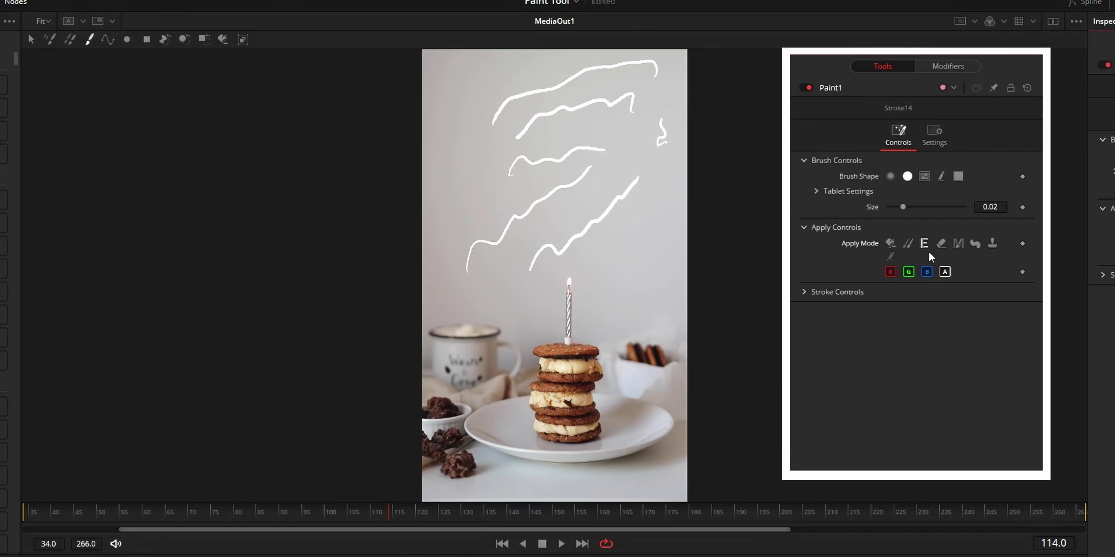
pyautogui.moveTo(635, 181)
pyautogui.mouseDown()
pyautogui.moveTo(605, 216)
pyautogui.moveTo(641, 186)
pyautogui.mouseUp()
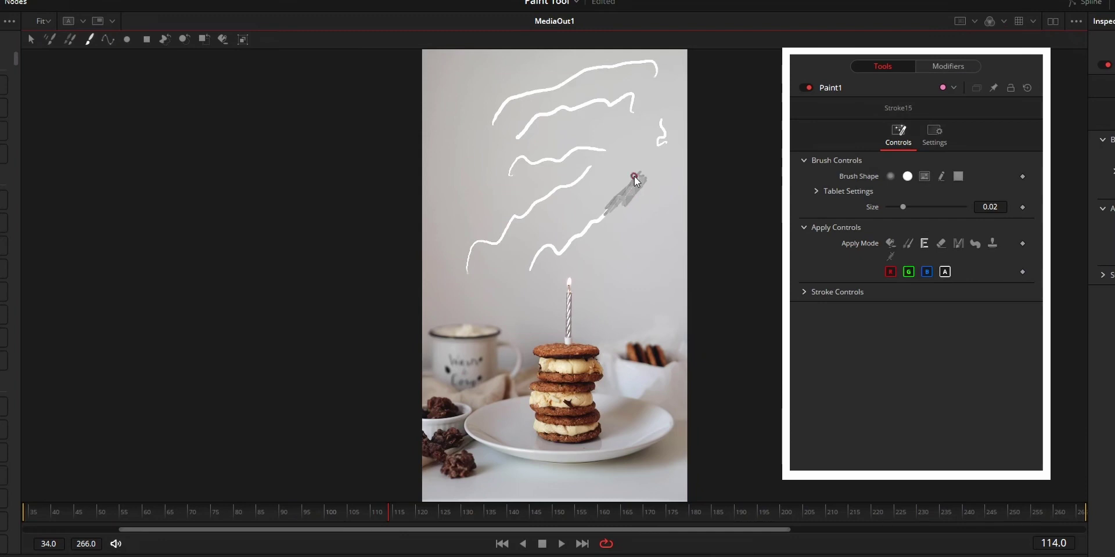
pyautogui.scroll(2, 629, 194)
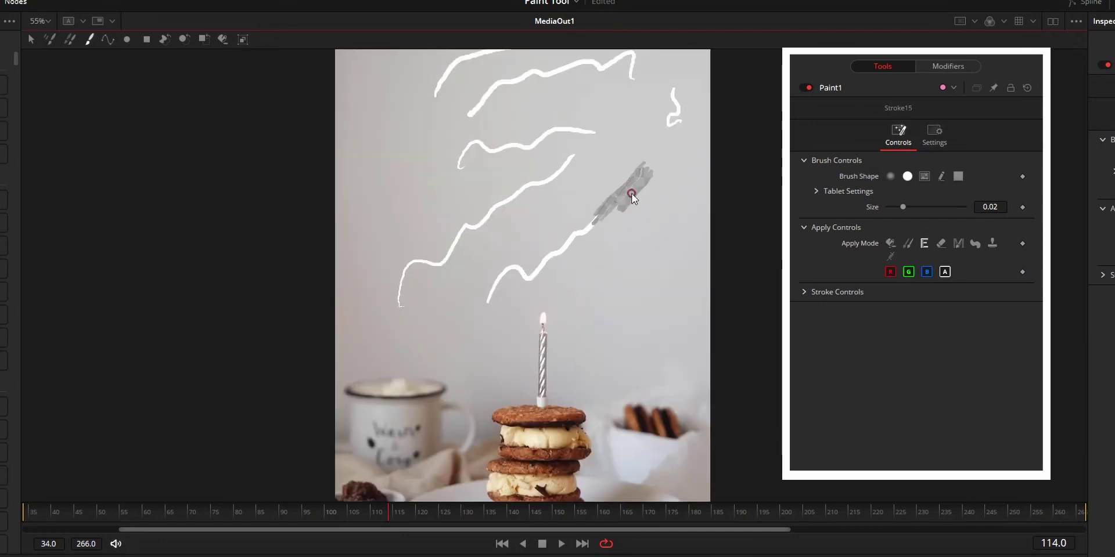
pyautogui.scroll(5, 631, 197)
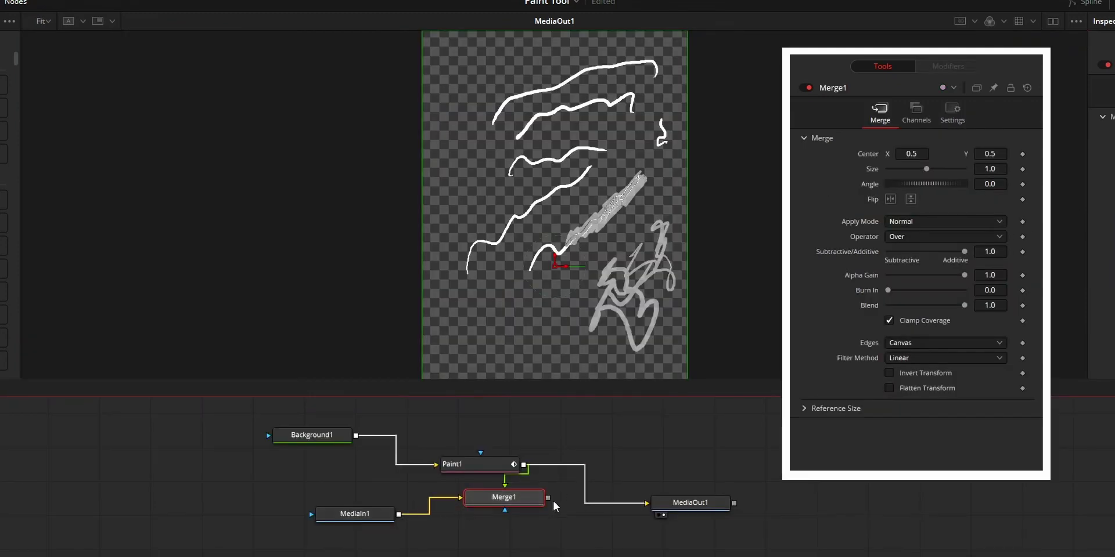
pyautogui.moveTo(549, 500)
pyautogui.mouseDown()
pyautogui.moveTo(647, 503)
pyautogui.moveTo(545, 529)
pyautogui.mouseUp()
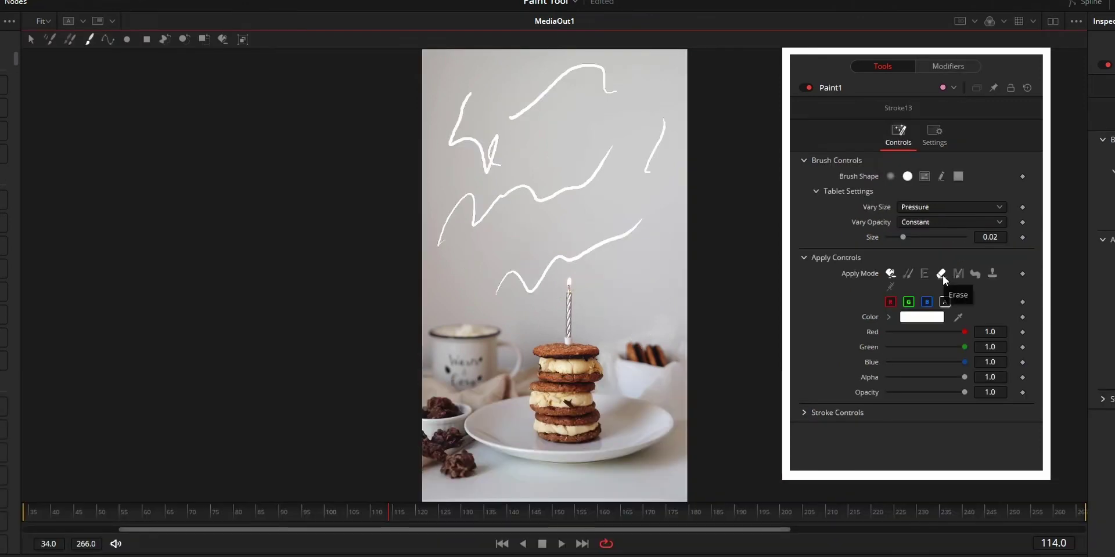
# - Set the apply mode to Erase and rub out the upper end of the wavy white stroke in the middle
pyautogui.click(941, 274)
pyautogui.moveTo(599, 173); pyautogui.dragTo(610, 152)
pyautogui.moveTo(589, 192)
pyautogui.mouseDown()
pyautogui.moveTo(599, 166)
pyautogui.moveTo(572, 186)
pyautogui.mouseUp()
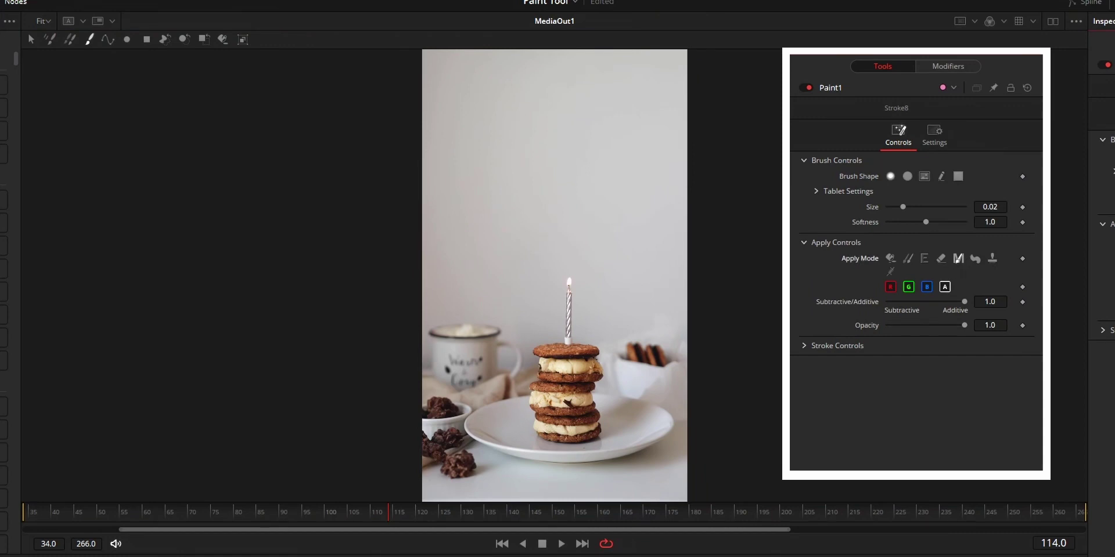
# - In Merge apply mode, paint a soft stroke on the wall and stamp the 20160404_105354 (1) image brush around it
pyautogui.moveTo(509, 219); pyautogui.dragTo(526, 223)
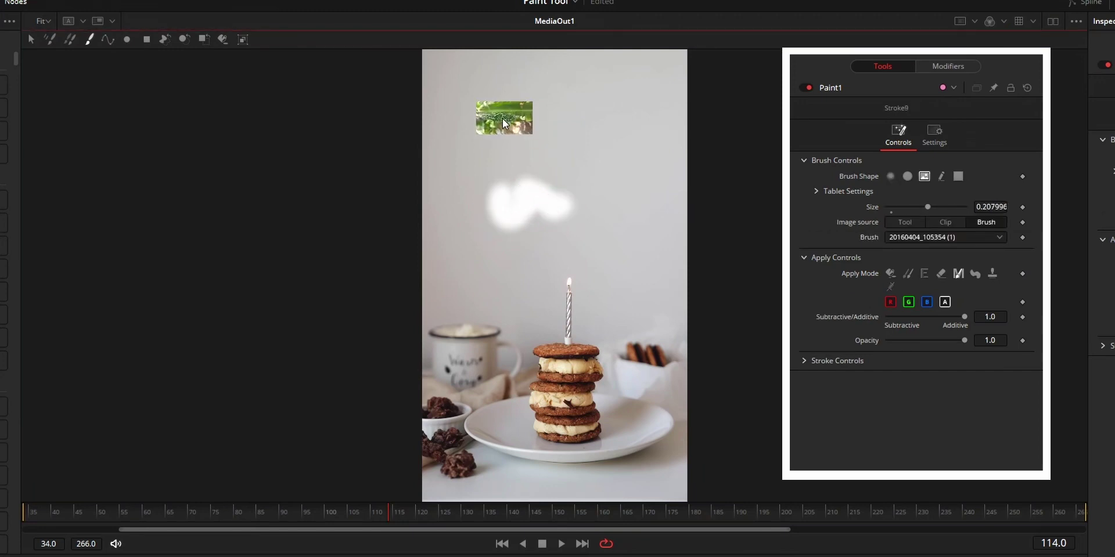
pyautogui.click(499, 116)
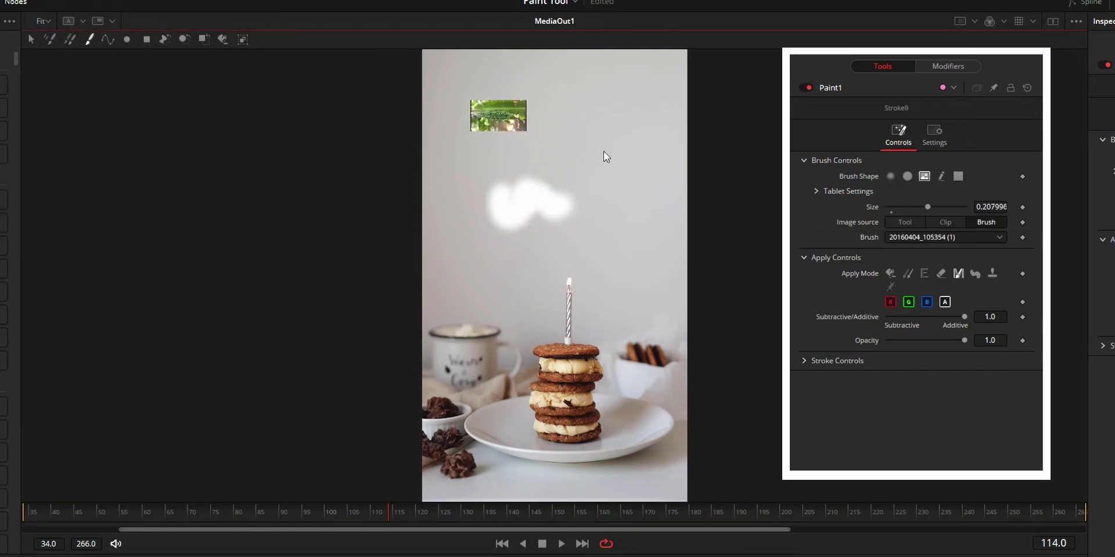
pyautogui.click(601, 155)
pyautogui.moveTo(601, 225); pyautogui.dragTo(644, 226)
pyautogui.click(605, 353)
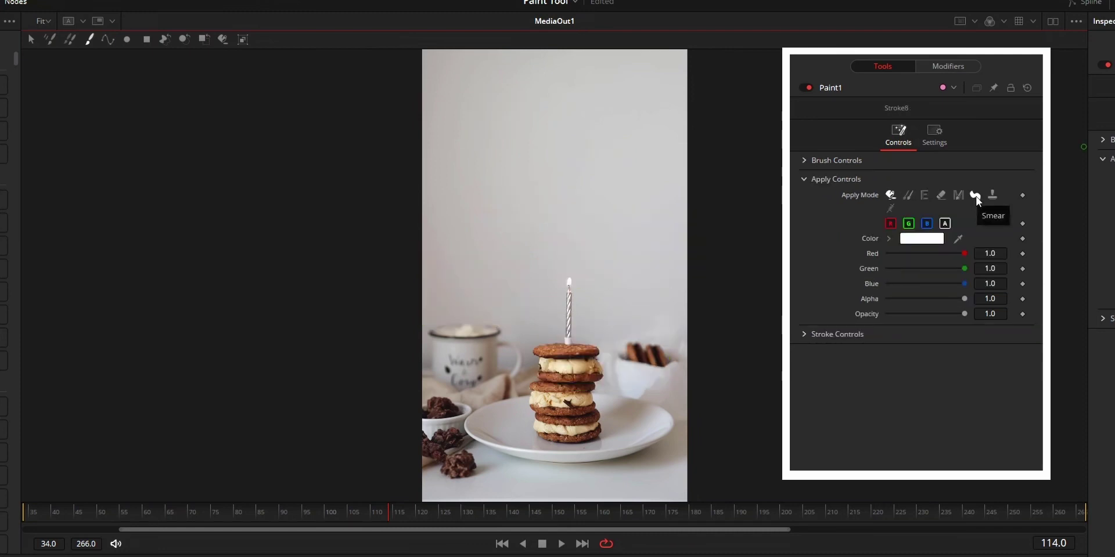
# - Set the apply mode to Smear and smear the picture from the wall down toward the cookies
pyautogui.click(975, 196)
pyautogui.moveTo(486, 204)
pyautogui.mouseDown()
pyautogui.moveTo(518, 219)
pyautogui.moveTo(573, 293)
pyautogui.moveTo(594, 297)
pyautogui.moveTo(516, 318)
pyautogui.moveTo(580, 350)
pyautogui.moveTo(519, 358)
pyautogui.mouseUp()
# - Set the apply mode to Stamp, enlarge the soft brush, and stamp it at several spots across the wall
pyautogui.click(992, 197)
pyautogui.moveTo(518, 192); pyautogui.dragTo(545, 215)
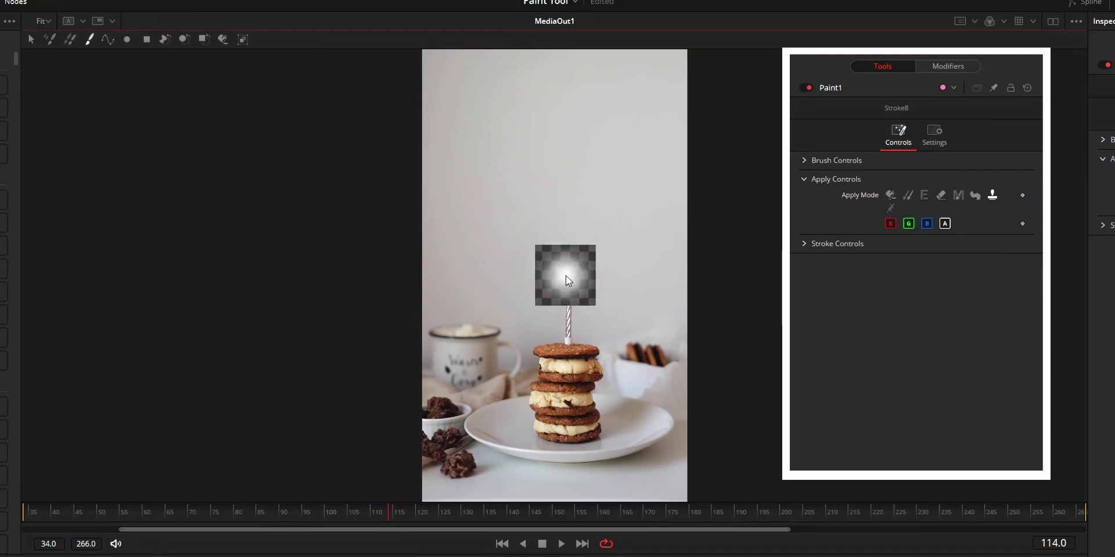
pyautogui.click(635, 126)
pyautogui.click(511, 127)
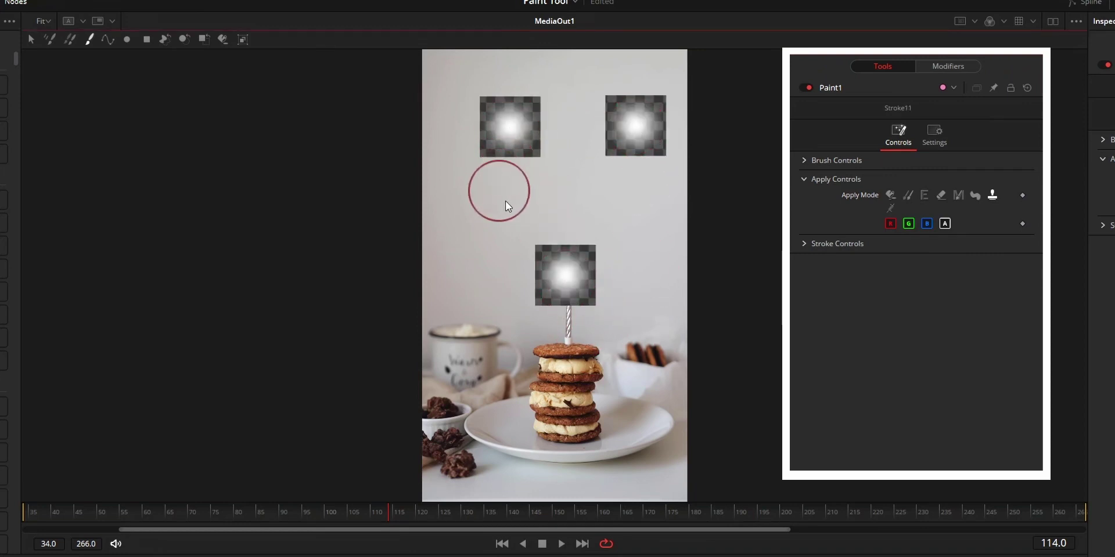
pyautogui.click(632, 215)
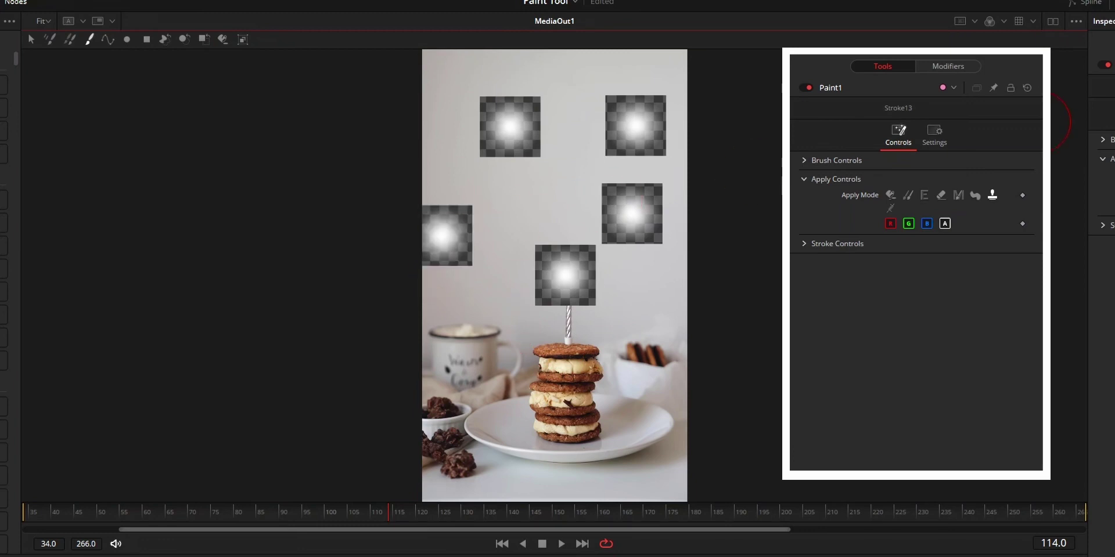
# - Change the stamp's brush shape to Image and choose a different brush image
pyautogui.click(805, 160)
pyautogui.click(923, 176)
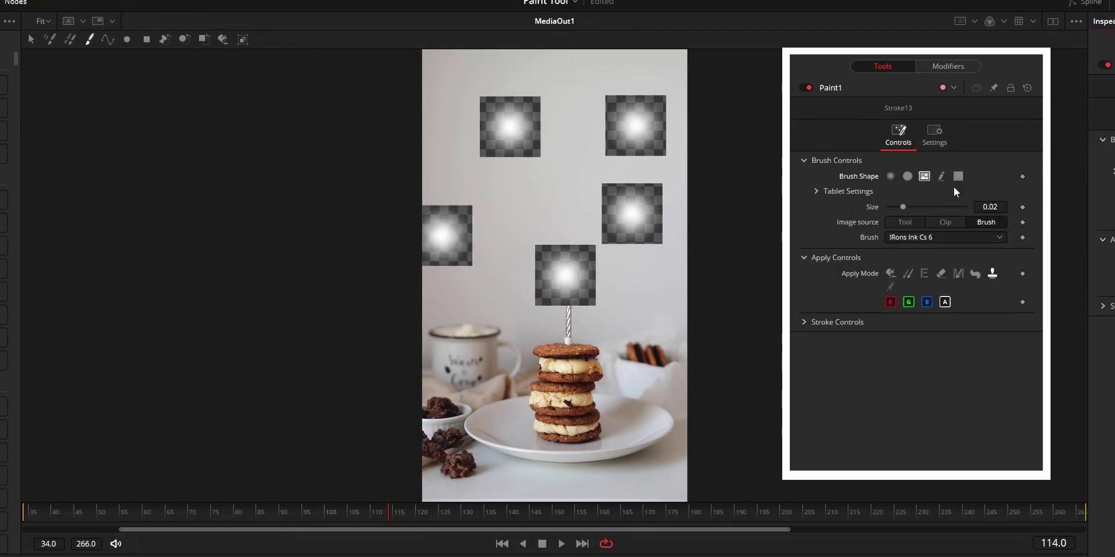
pyautogui.click(981, 235)
pyautogui.click(931, 265)
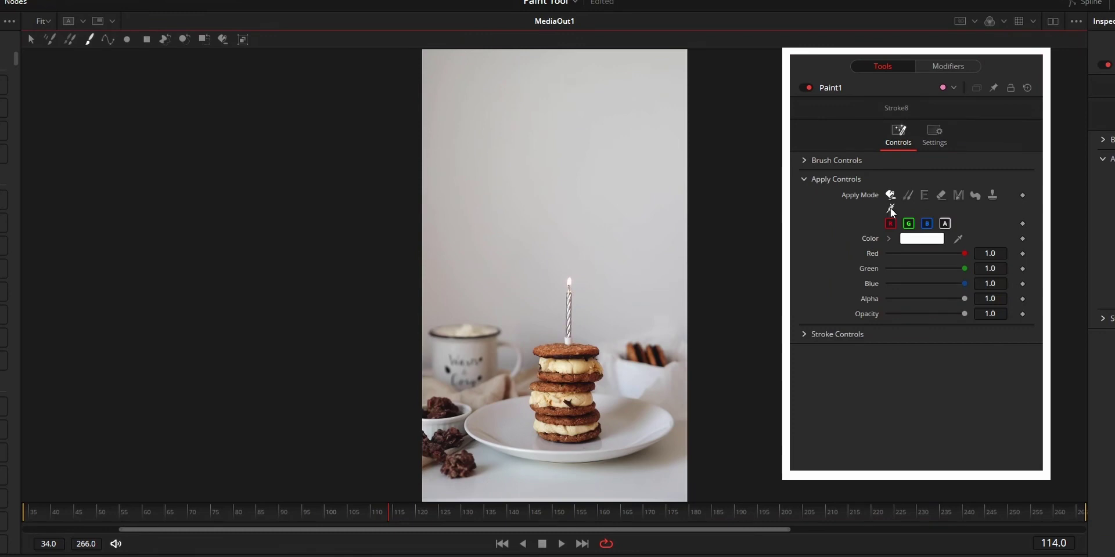
# - Set the apply mode to Wire Removal with Cross Fade blending and paint down the candle from wick to base
pyautogui.click(890, 208)
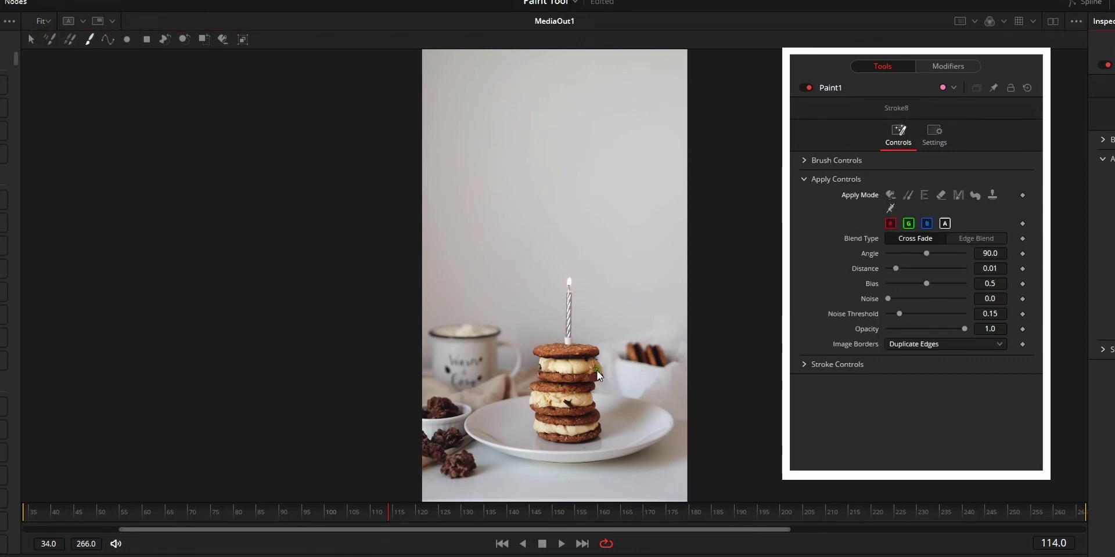
pyautogui.scroll(3, 598, 374)
pyautogui.scroll(3, 537, 119)
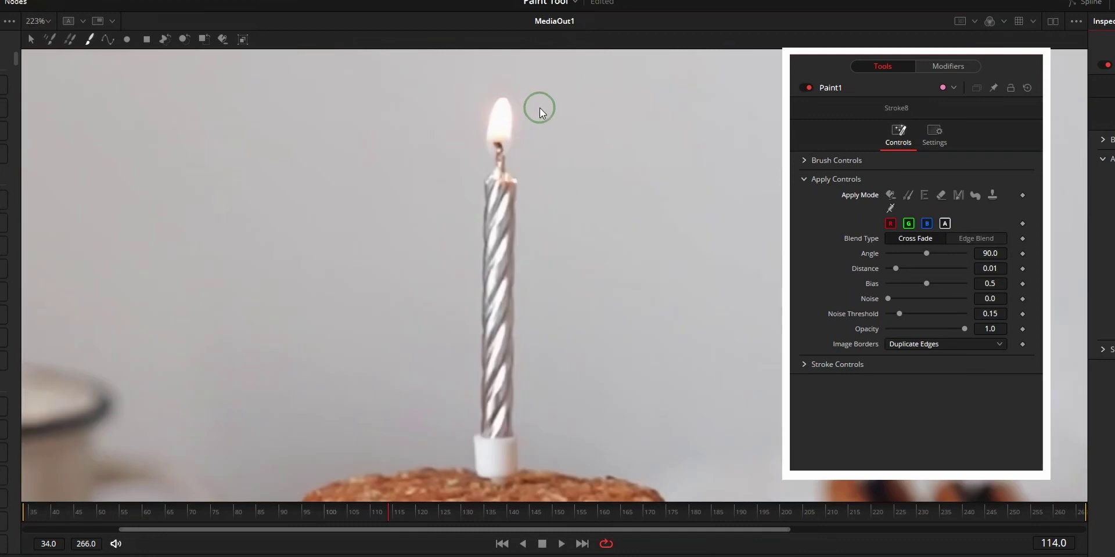
pyautogui.moveTo(501, 202)
pyautogui.mouseDown()
pyautogui.moveTo(505, 155)
pyautogui.moveTo(496, 188)
pyautogui.moveTo(498, 153)
pyautogui.moveTo(490, 192)
pyautogui.moveTo(492, 169)
pyautogui.moveTo(500, 212)
pyautogui.moveTo(495, 202)
pyautogui.moveTo(486, 235)
pyautogui.moveTo(487, 223)
pyautogui.moveTo(495, 240)
pyautogui.moveTo(507, 206)
pyautogui.mouseUp()
pyautogui.moveTo(503, 258); pyautogui.dragTo(505, 207)
pyautogui.moveTo(507, 278); pyautogui.dragTo(515, 226)
pyautogui.moveTo(498, 300); pyautogui.dragTo(484, 232)
pyautogui.moveTo(494, 331); pyautogui.dragTo(495, 257)
pyautogui.moveTo(488, 347)
pyautogui.mouseDown()
pyautogui.moveTo(486, 243)
pyautogui.moveTo(485, 328)
pyautogui.moveTo(505, 306)
pyautogui.moveTo(504, 333)
pyautogui.moveTo(517, 295)
pyautogui.moveTo(479, 404)
pyautogui.moveTo(469, 335)
pyautogui.moveTo(490, 357)
pyautogui.moveTo(482, 400)
pyautogui.moveTo(484, 335)
pyautogui.moveTo(481, 404)
pyautogui.moveTo(498, 423)
pyautogui.moveTo(512, 351)
pyautogui.moveTo(509, 388)
pyautogui.mouseUp()
pyautogui.moveTo(498, 434); pyautogui.dragTo(482, 410)
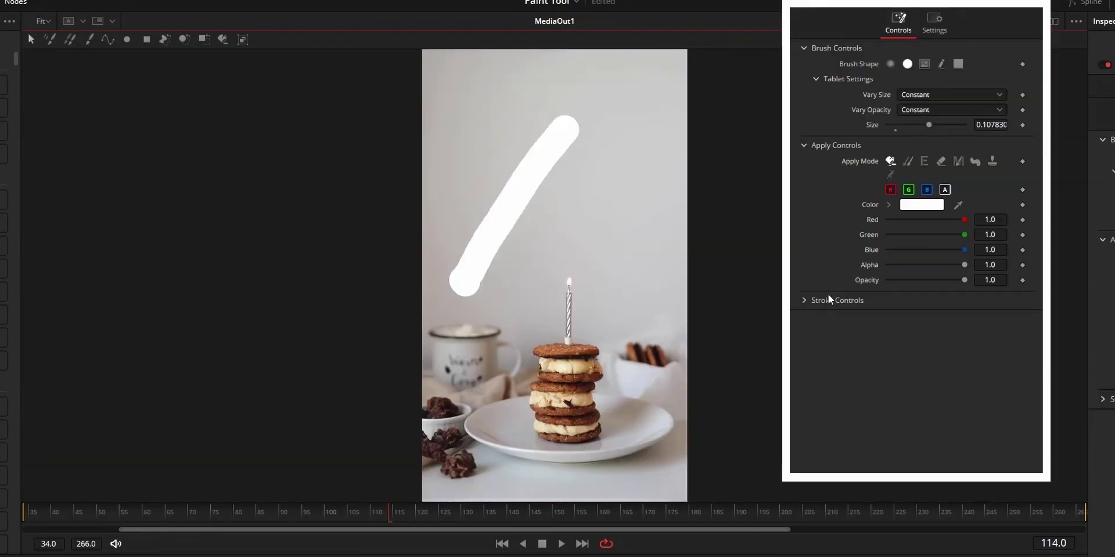
# - Adjust the thick white stroke to Center X 0.438707, Y 0.575057, Angle 4.9 and Size 1.036, and make it editable
pyautogui.click(806, 300)
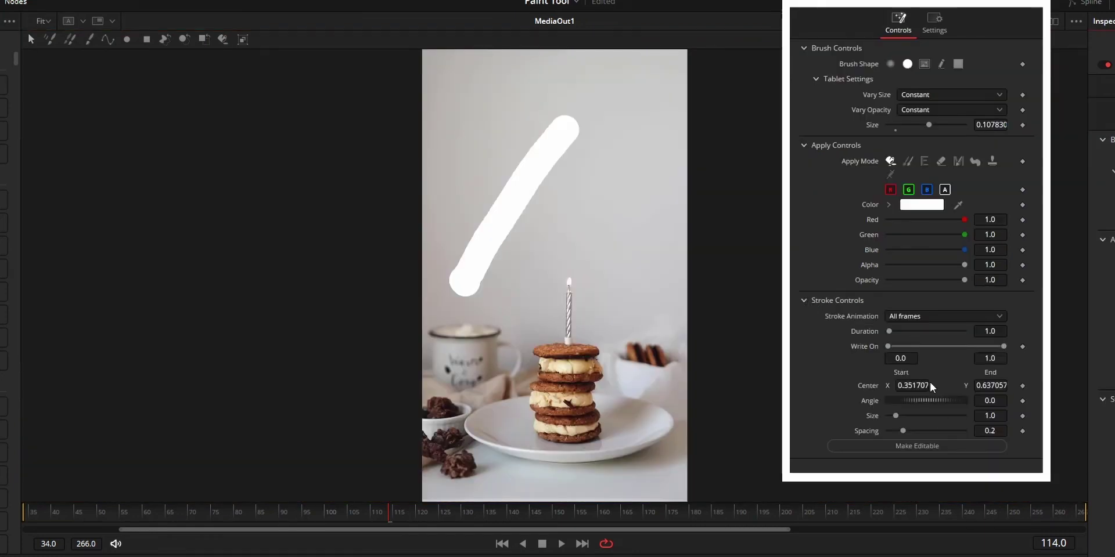
pyautogui.moveTo(928, 387)
pyautogui.mouseDown()
pyautogui.moveTo(902, 387)
pyautogui.moveTo(978, 387)
pyautogui.moveTo(946, 399)
pyautogui.moveTo(998, 399)
pyautogui.moveTo(946, 399)
pyautogui.moveTo(987, 399)
pyautogui.moveTo(967, 416)
pyautogui.moveTo(987, 416)
pyautogui.moveTo(939, 416)
pyautogui.mouseUp()
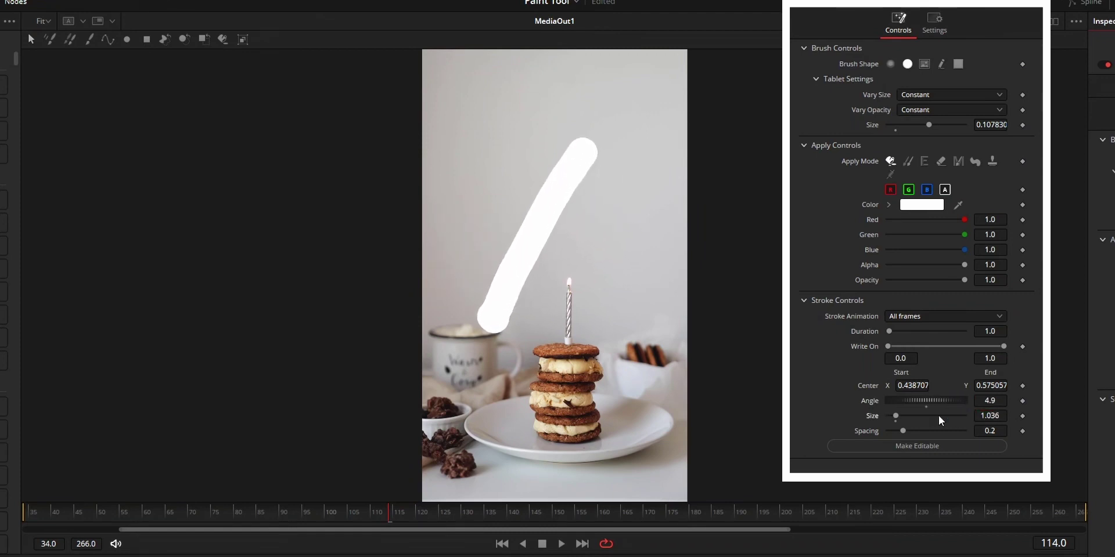
pyautogui.moveTo(900, 445); pyautogui.dragTo(976, 445)
pyautogui.click(889, 446)
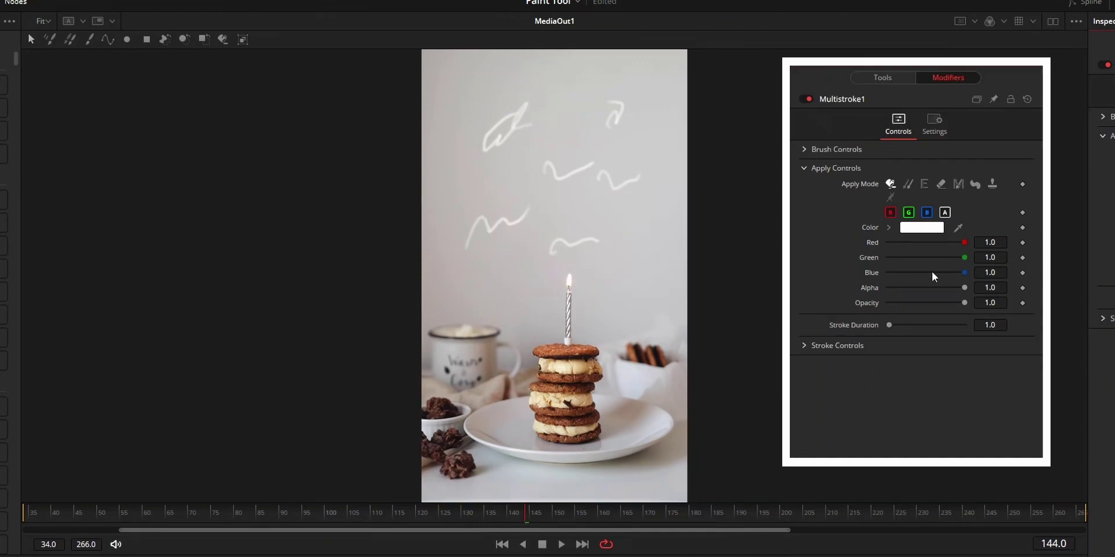
# - Reveal the Multistroke's Stroke Controls and adjust the Spacing of Stroke1
pyautogui.click(813, 346)
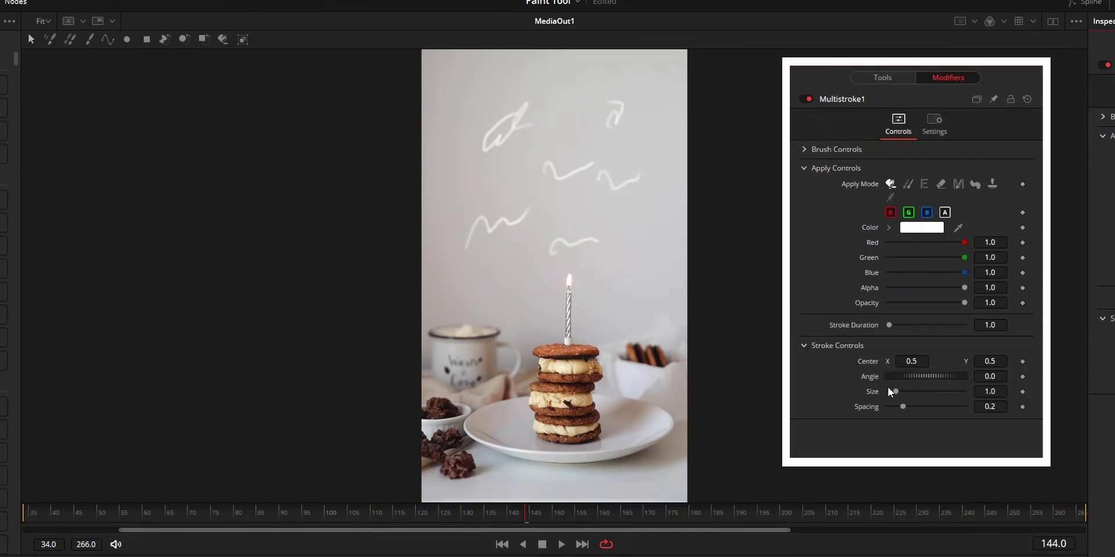
pyautogui.moveTo(929, 387); pyautogui.dragTo(923, 404)
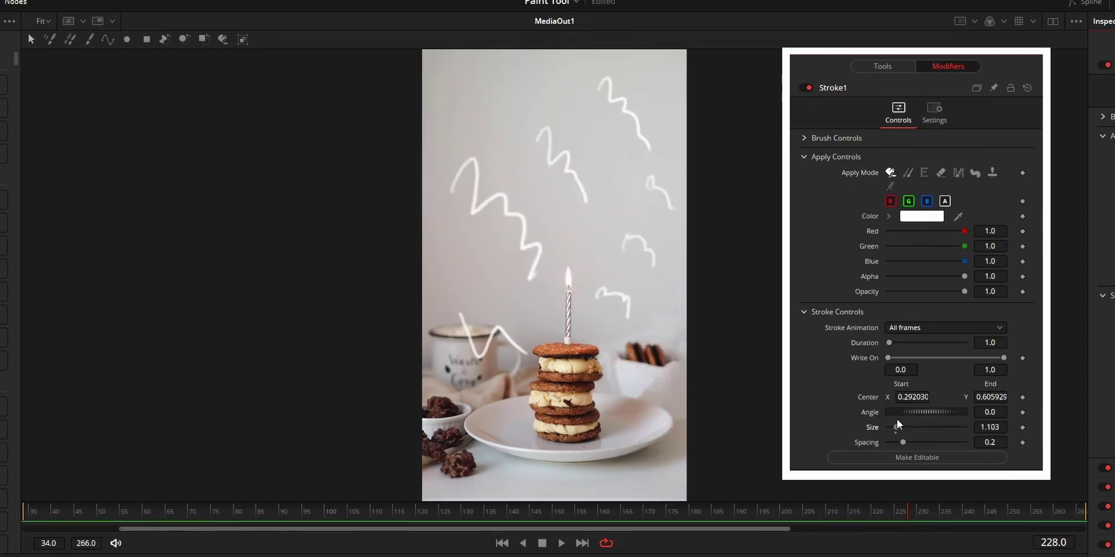
pyautogui.moveTo(915, 441)
pyautogui.mouseDown()
pyautogui.moveTo(957, 449)
pyautogui.moveTo(876, 438)
pyautogui.mouseUp()
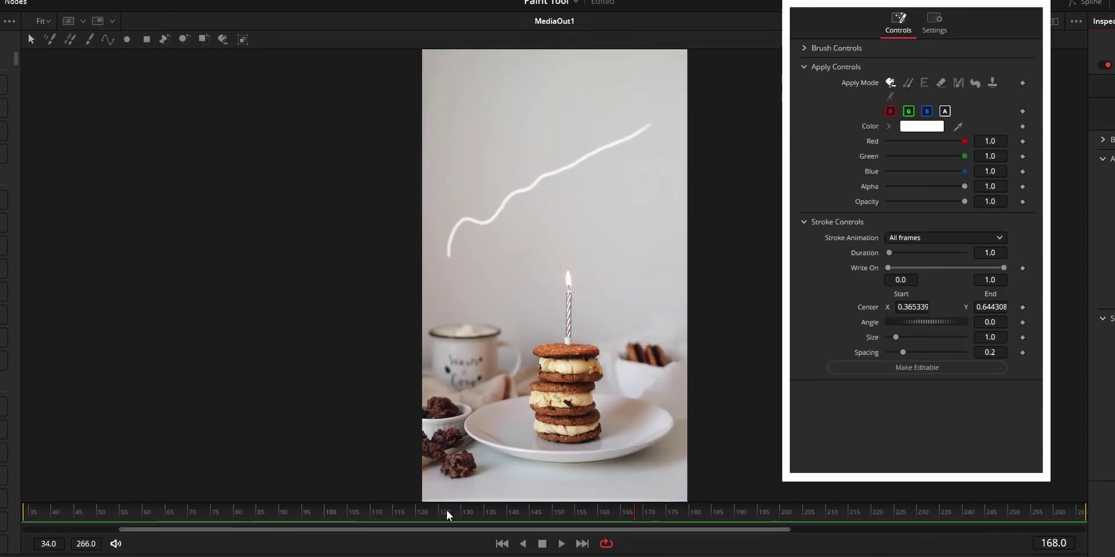
# - Set the stroke's animation to Limited duration with a Duration of 10 and scrub the timeline around frame 100
pyautogui.moveTo(446, 510); pyautogui.dragTo(323, 547)
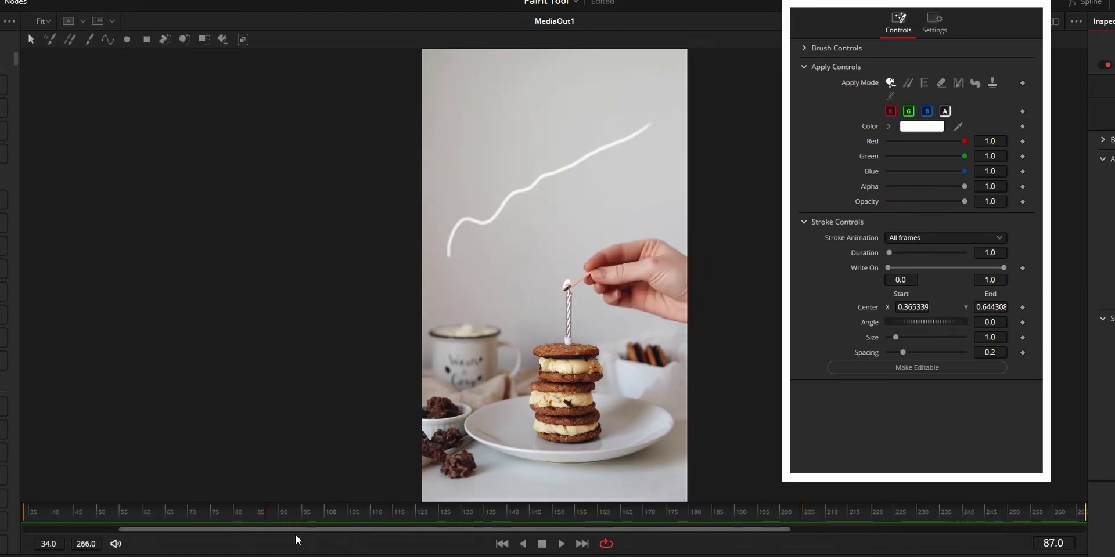
pyautogui.moveTo(296, 540); pyautogui.dragTo(329, 525)
pyautogui.click(967, 240)
pyautogui.click(959, 266)
pyautogui.write('10')
pyautogui.press('Tab')
pyautogui.moveTo(327, 510)
pyautogui.mouseDown()
pyautogui.moveTo(374, 514)
pyautogui.moveTo(315, 521)
pyautogui.mouseUp()
# - Set the stroke's animation to Write On and scrub forward from frame 100 to preview it
pyautogui.click(945, 238)
pyautogui.click(948, 283)
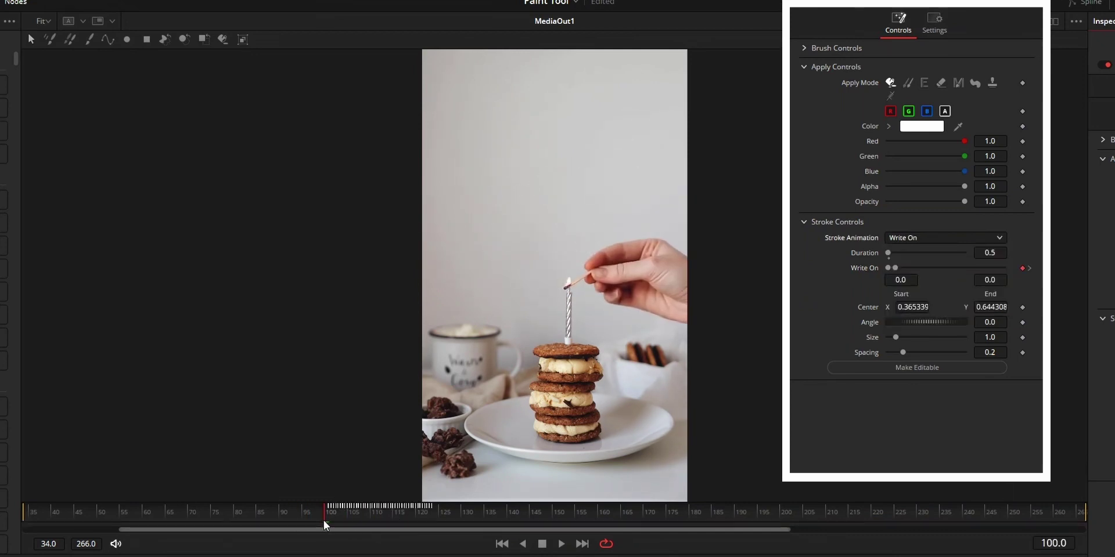
pyautogui.moveTo(336, 515)
pyautogui.mouseDown()
pyautogui.moveTo(433, 524)
pyautogui.moveTo(323, 519)
pyautogui.moveTo(416, 529)
pyautogui.mouseUp()
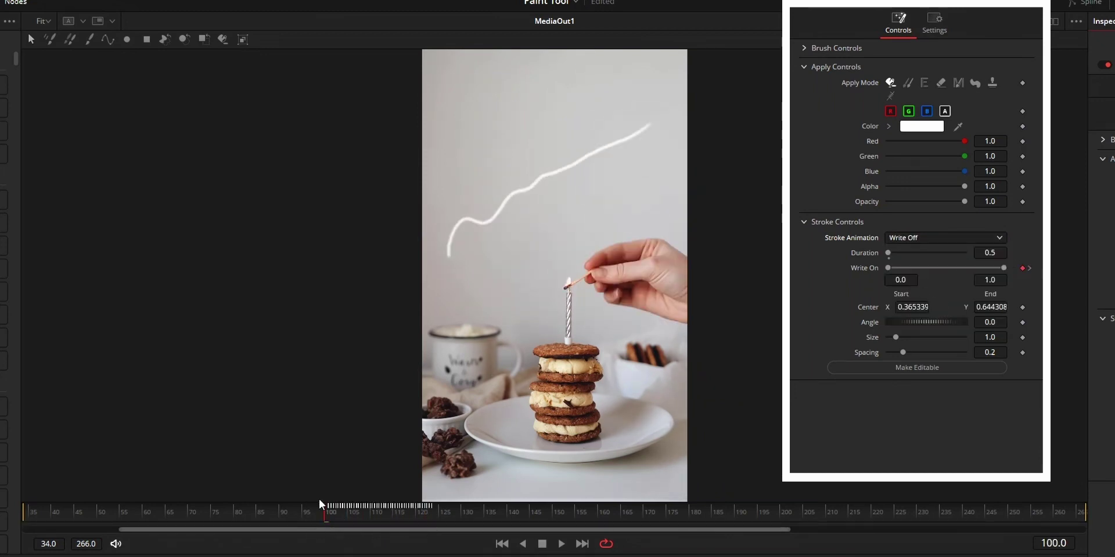
# - Try the Write On then Off and Trail stroke animations, scrubbing the timeline from around frame 100 to preview each
pyautogui.moveTo(325, 517)
pyautogui.mouseDown()
pyautogui.moveTo(438, 521)
pyautogui.moveTo(325, 518)
pyautogui.mouseUp()
pyautogui.click(920, 239)
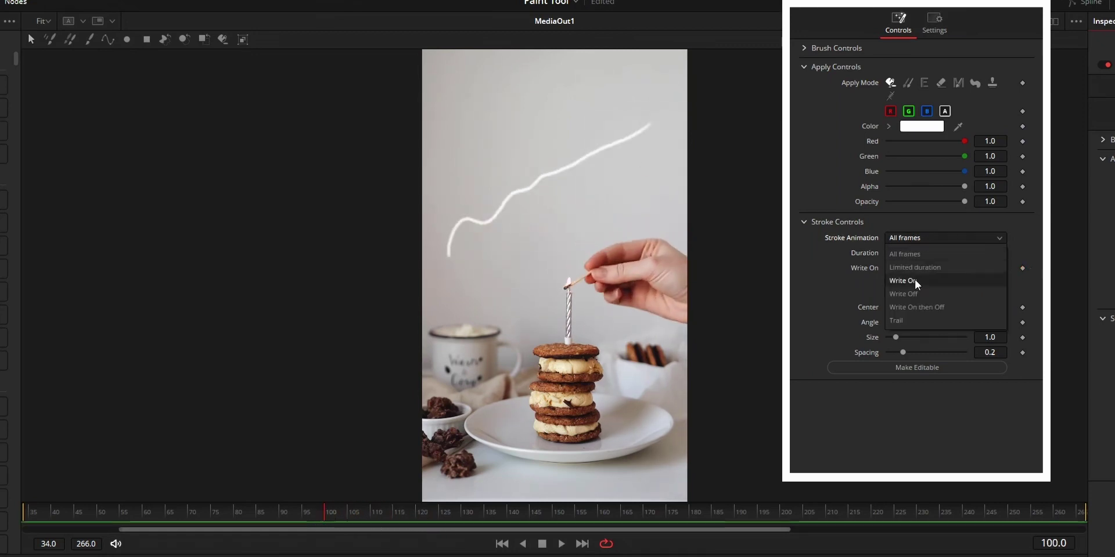
pyautogui.click(911, 308)
pyautogui.moveTo(343, 520)
pyautogui.mouseDown()
pyautogui.moveTo(552, 520)
pyautogui.moveTo(510, 522)
pyautogui.mouseUp()
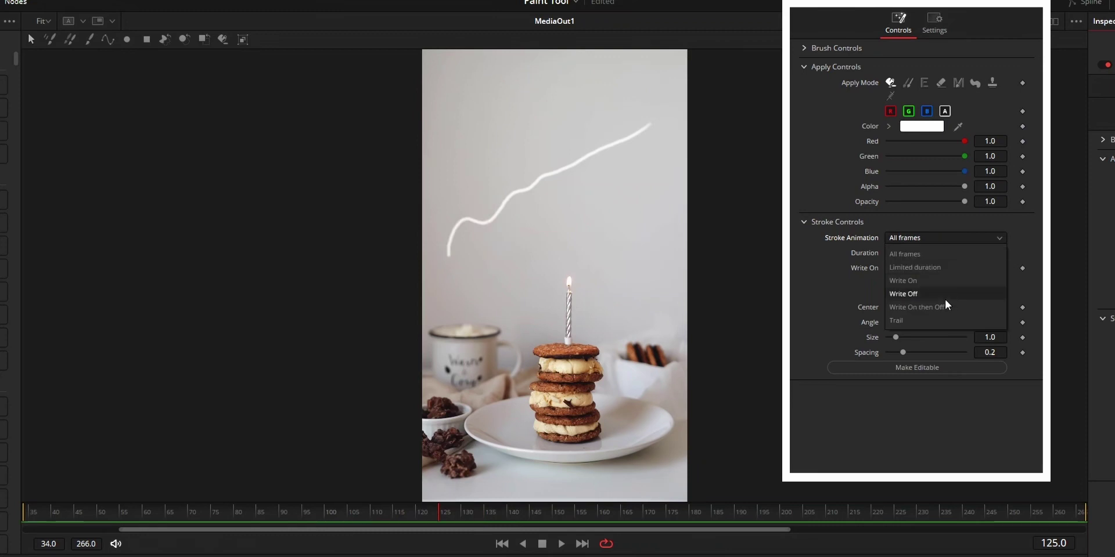
pyautogui.click(916, 320)
pyautogui.moveTo(311, 514)
pyautogui.mouseDown()
pyautogui.moveTo(438, 524)
pyautogui.moveTo(338, 518)
pyautogui.moveTo(398, 521)
pyautogui.mouseUp()
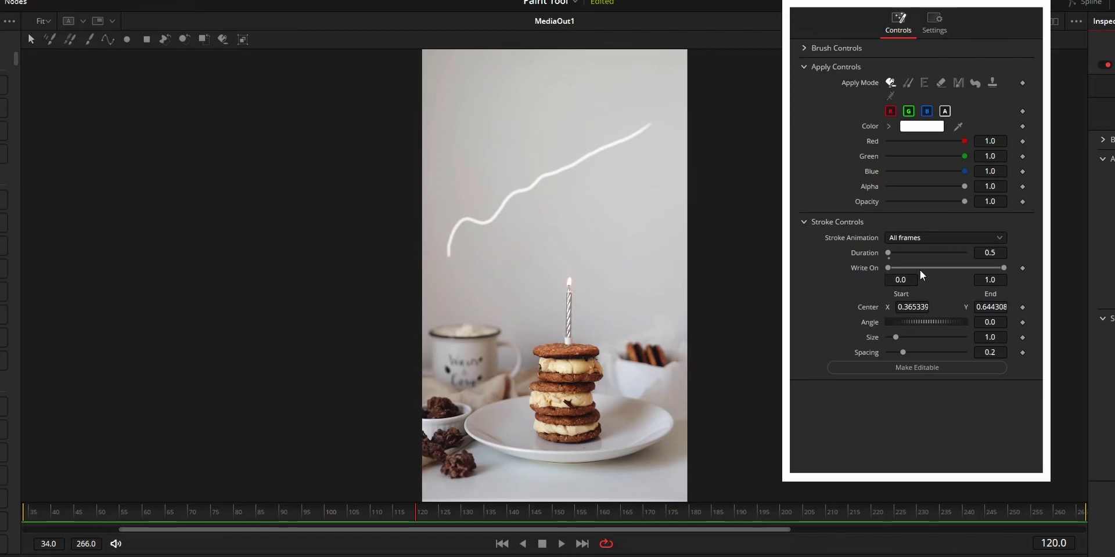
# - Adjust the start and end of the thin stroke's Write On range
pyautogui.moveTo(889, 269)
pyautogui.mouseDown()
pyautogui.moveTo(984, 277)
pyautogui.moveTo(857, 263)
pyautogui.mouseUp()
pyautogui.moveTo(1004, 268)
pyautogui.mouseDown()
pyautogui.moveTo(876, 254)
pyautogui.moveTo(1008, 271)
pyautogui.mouseUp()
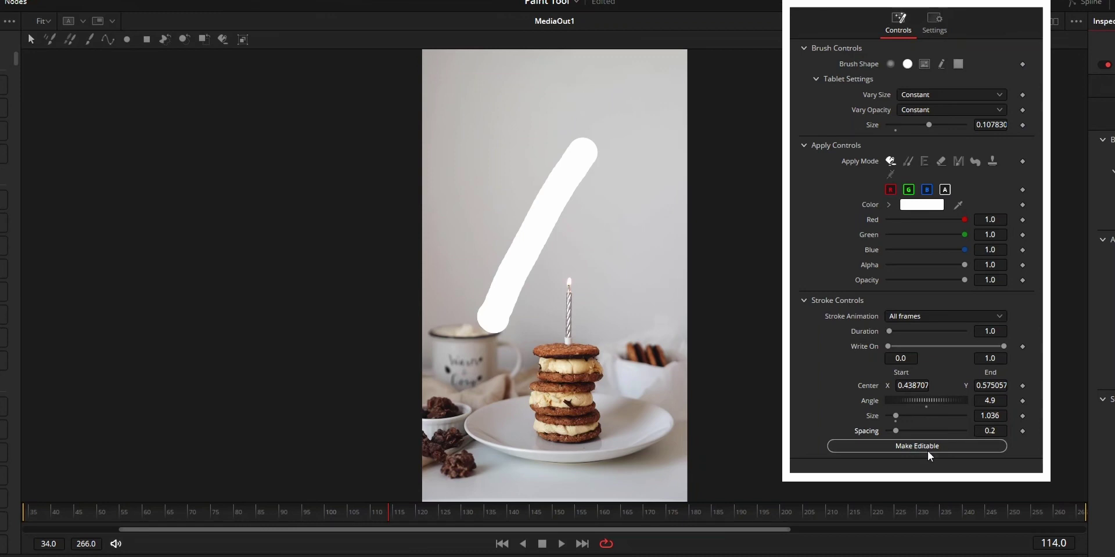
# - Make the thick white stroke editable and pull points at its upper end outward in several directions
pyautogui.click(935, 446)
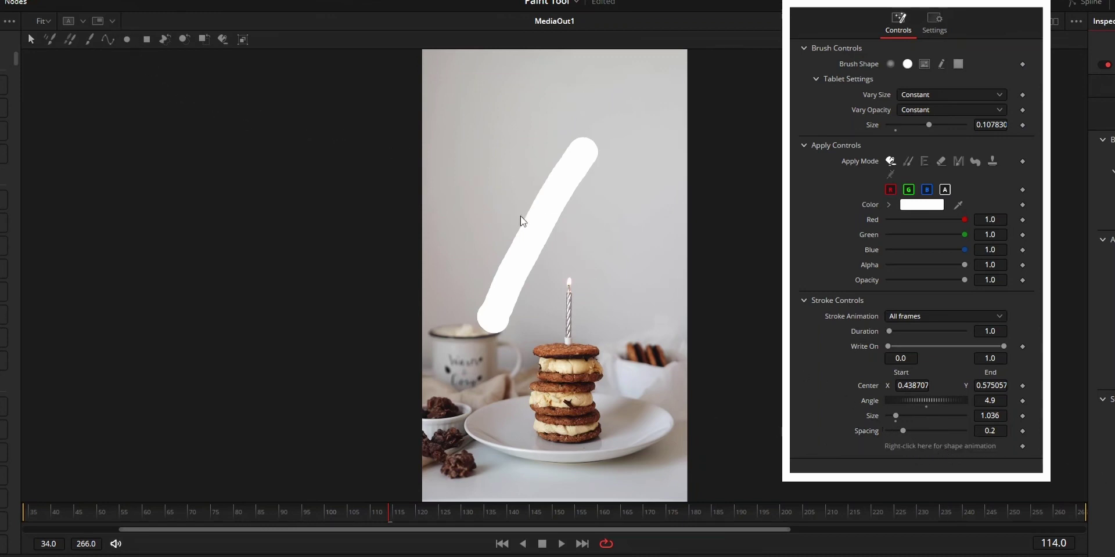
pyautogui.click(545, 231)
pyautogui.moveTo(584, 150)
pyautogui.mouseDown()
pyautogui.moveTo(619, 124)
pyautogui.moveTo(638, 126)
pyautogui.mouseUp()
pyautogui.moveTo(585, 151); pyautogui.dragTo(574, 106)
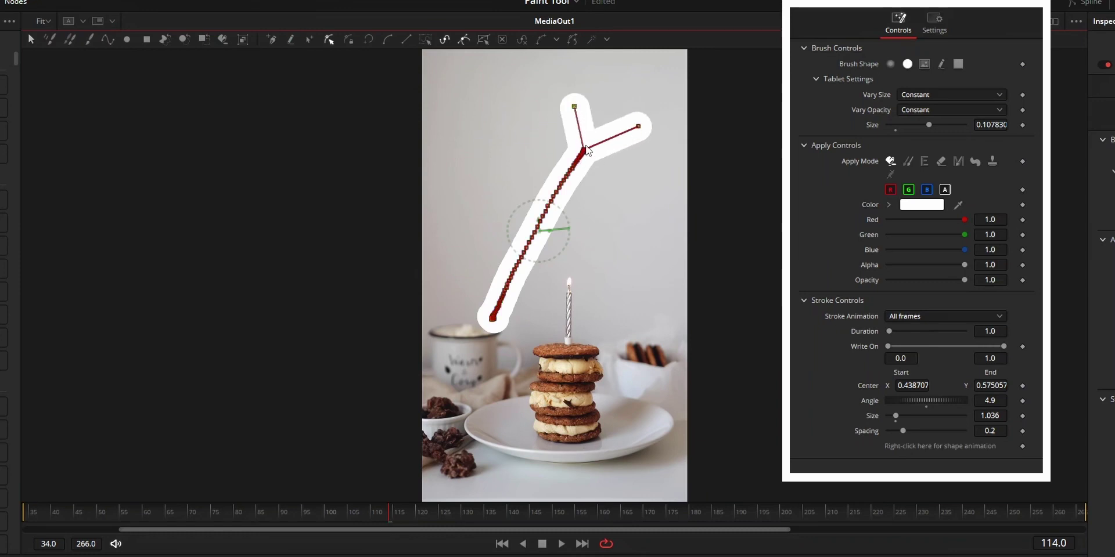
pyautogui.moveTo(584, 150); pyautogui.dragTo(499, 144)
pyautogui.moveTo(584, 151)
pyautogui.mouseDown()
pyautogui.moveTo(639, 192)
pyautogui.moveTo(591, 214)
pyautogui.mouseUp()
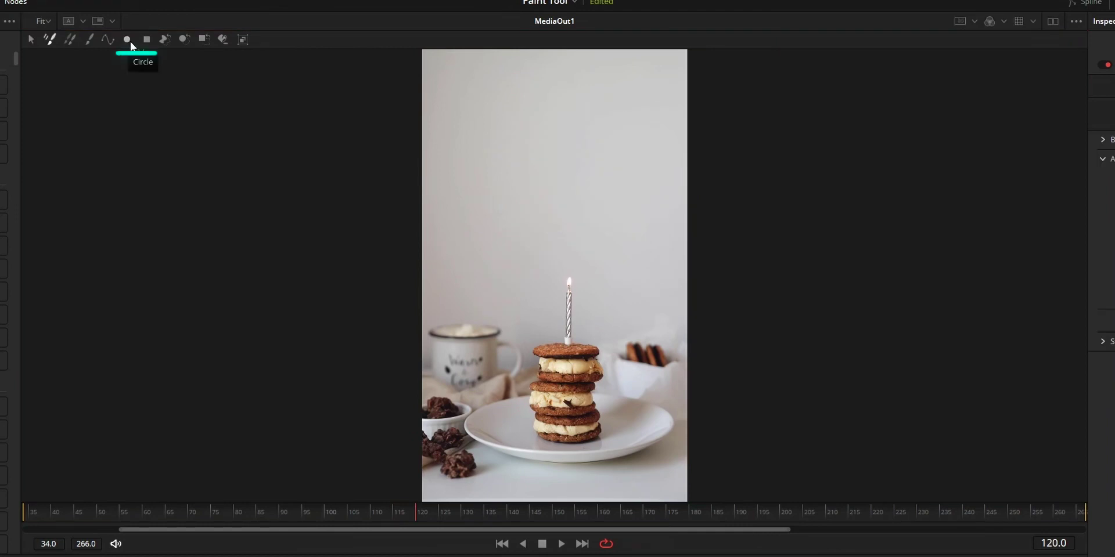
# - Draw a white circle centered at X 0.266978, Y 0.706192 and a white rectangle about 0.83 wide and 0.11 high across the candle
pyautogui.click(128, 37)
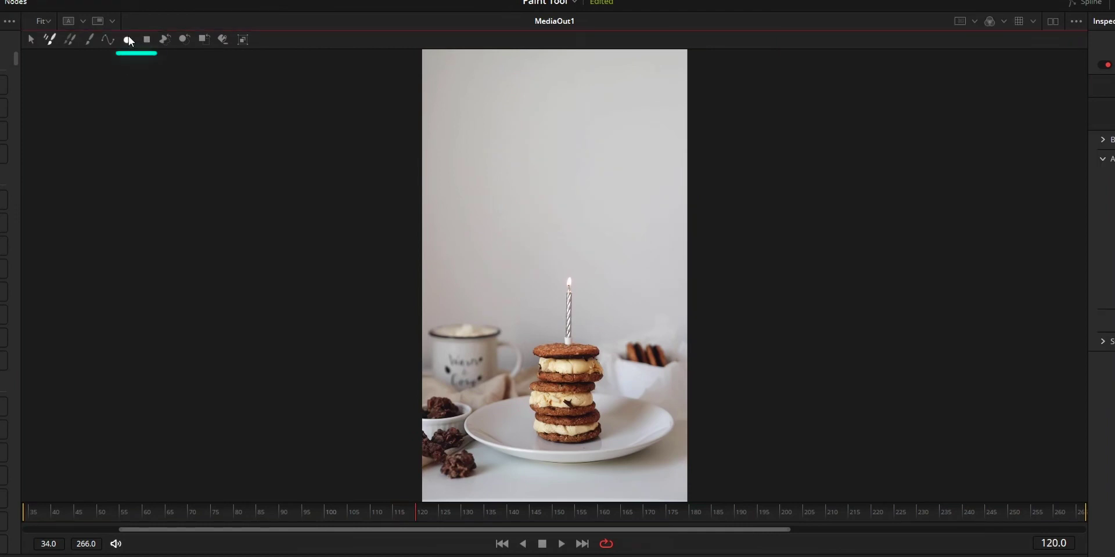
pyautogui.moveTo(493, 169); pyautogui.dragTo(535, 216)
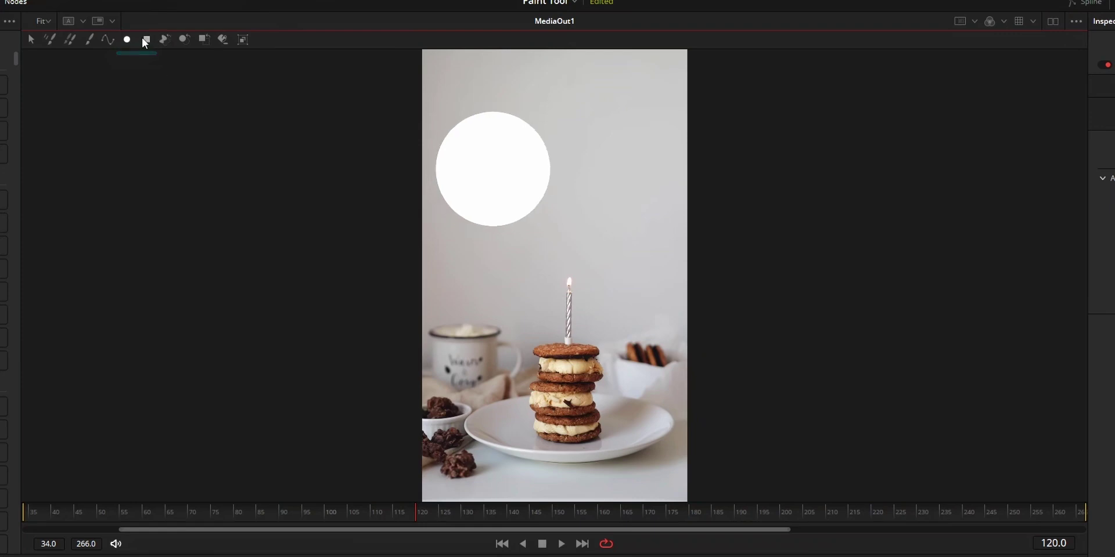
pyautogui.moveTo(503, 303); pyautogui.dragTo(677, 339)
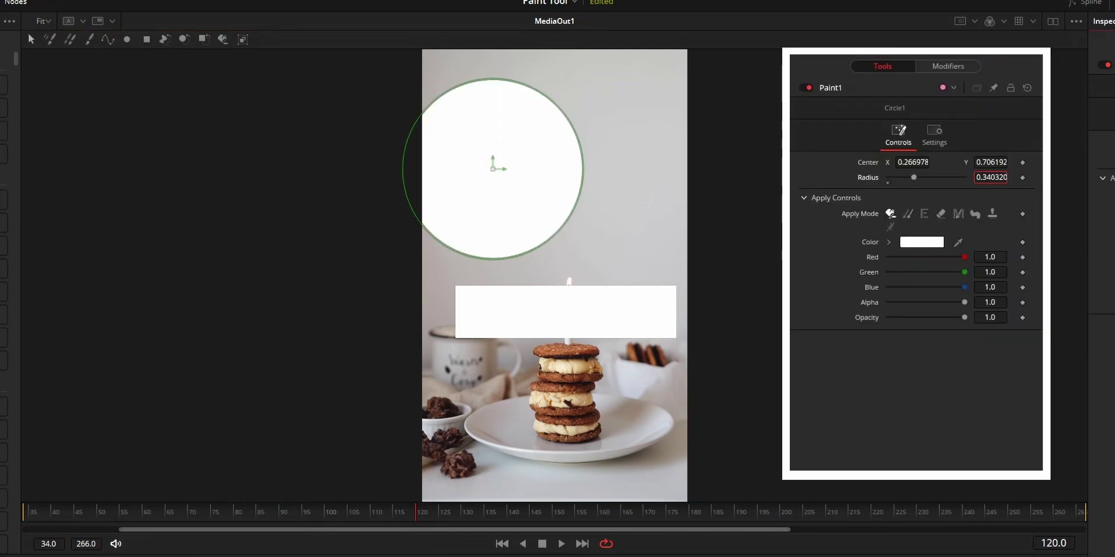
# - Adjust the circle's Radius and set the rectangle to Center X 0.510155, Y 0.396162, Width 0.534381 and Height 0.26
pyautogui.moveTo(990, 177)
pyautogui.mouseDown()
pyautogui.moveTo(975, 177)
pyautogui.moveTo(996, 177)
pyautogui.mouseUp()
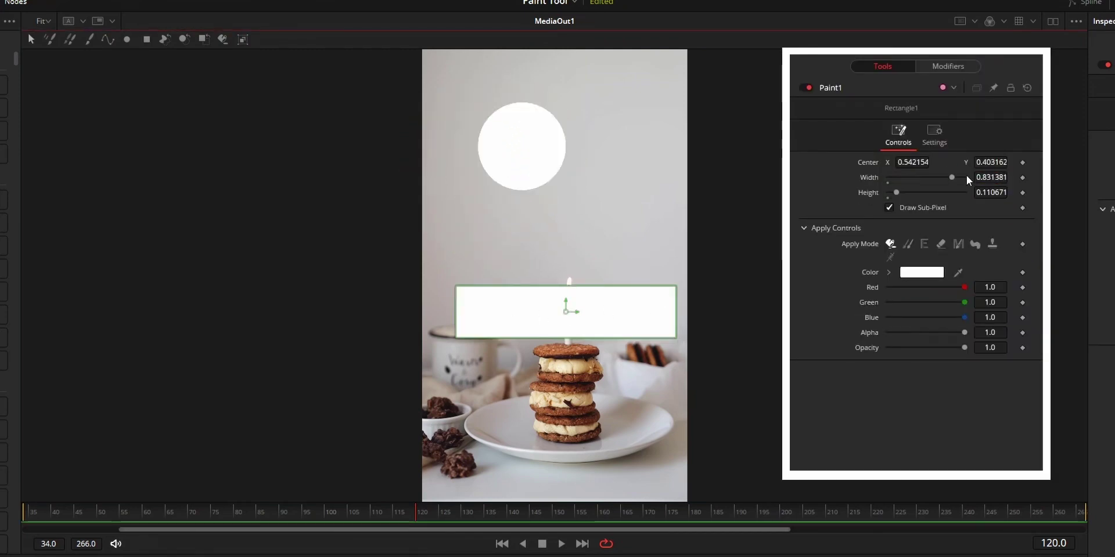
pyautogui.moveTo(990, 177)
pyautogui.mouseDown()
pyautogui.moveTo(970, 177)
pyautogui.moveTo(1012, 194)
pyautogui.moveTo(996, 163)
pyautogui.moveTo(982, 162)
pyautogui.mouseUp()
pyautogui.moveTo(913, 162); pyautogui.dragTo(897, 162)
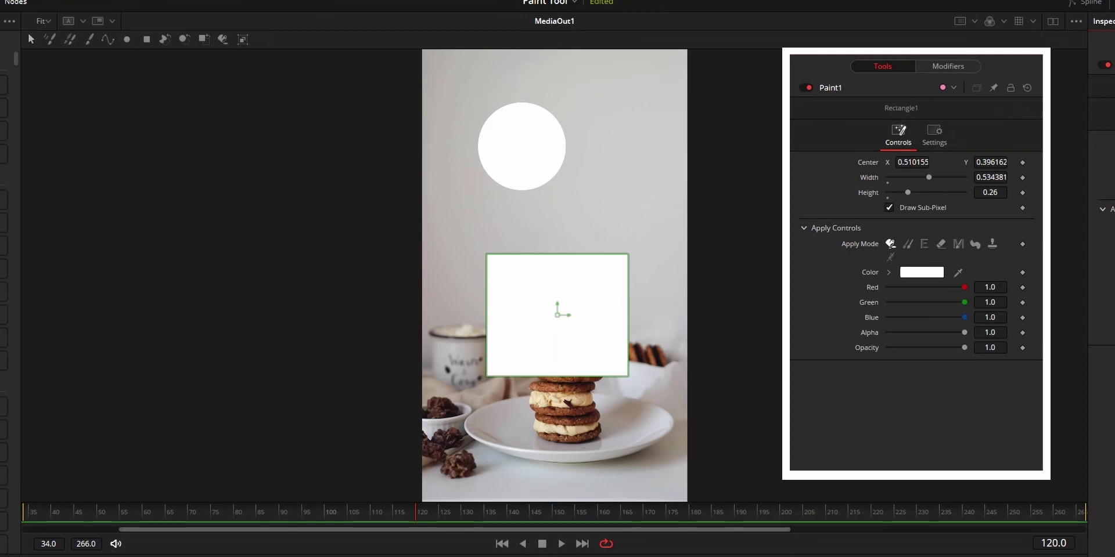
# - Sample the candle as the clone source and paint a cloned circle in the photo's upper-left corner
pyautogui.click(147, 38)
pyautogui.click(126, 39)
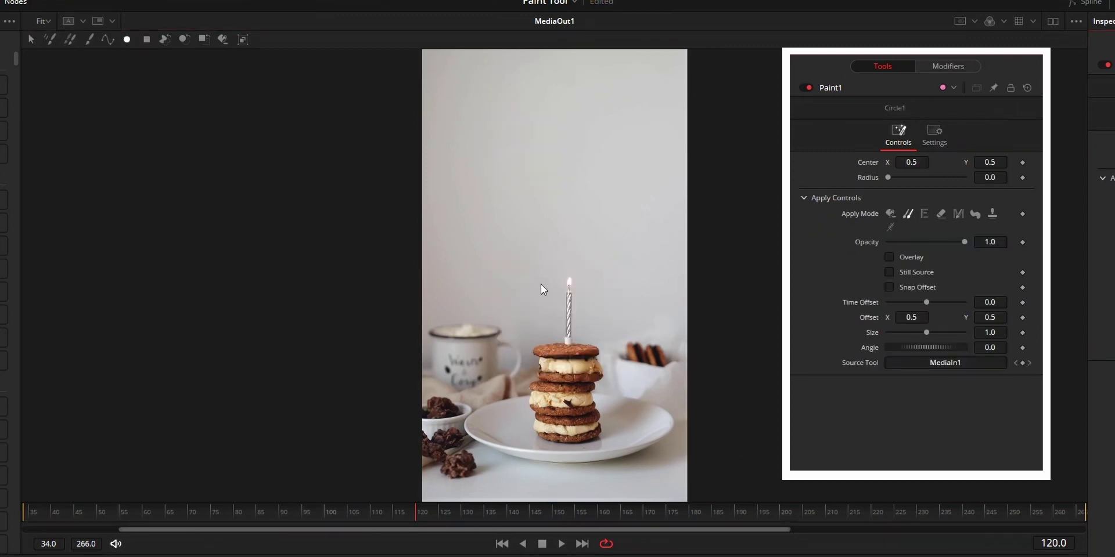
pyautogui.keyDown('alt'); pyautogui.click(574, 324); pyautogui.keyUp('alt')
pyautogui.moveTo(471, 94)
pyautogui.mouseDown()
pyautogui.moveTo(548, 183)
pyautogui.moveTo(566, 152)
pyautogui.mouseUp()
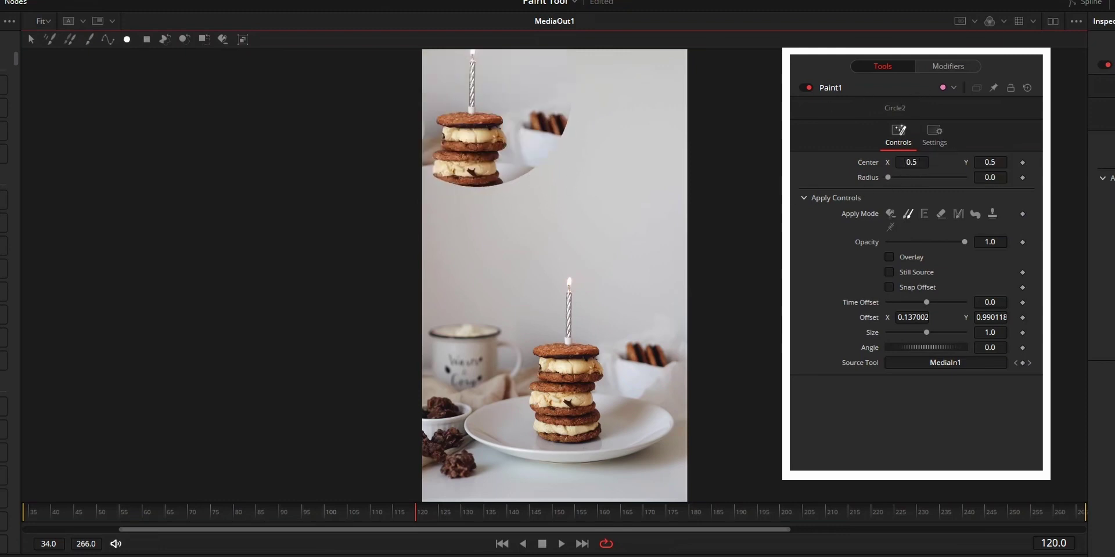
pyautogui.click(31, 41)
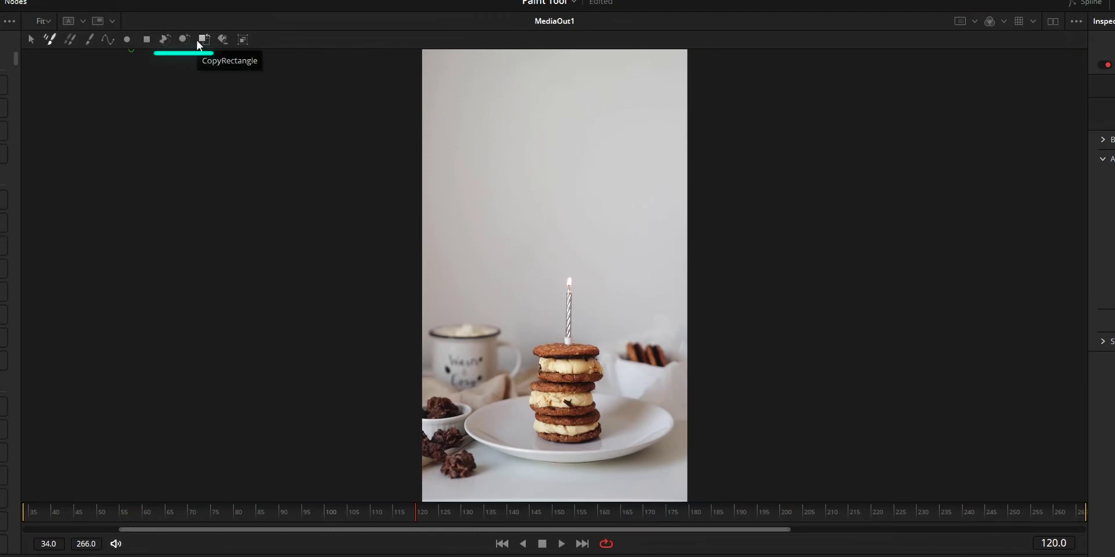
# - Draw a closed four-point CopyPolyLine shape around the candle, reaching down into the cookie stack
pyautogui.click(163, 38)
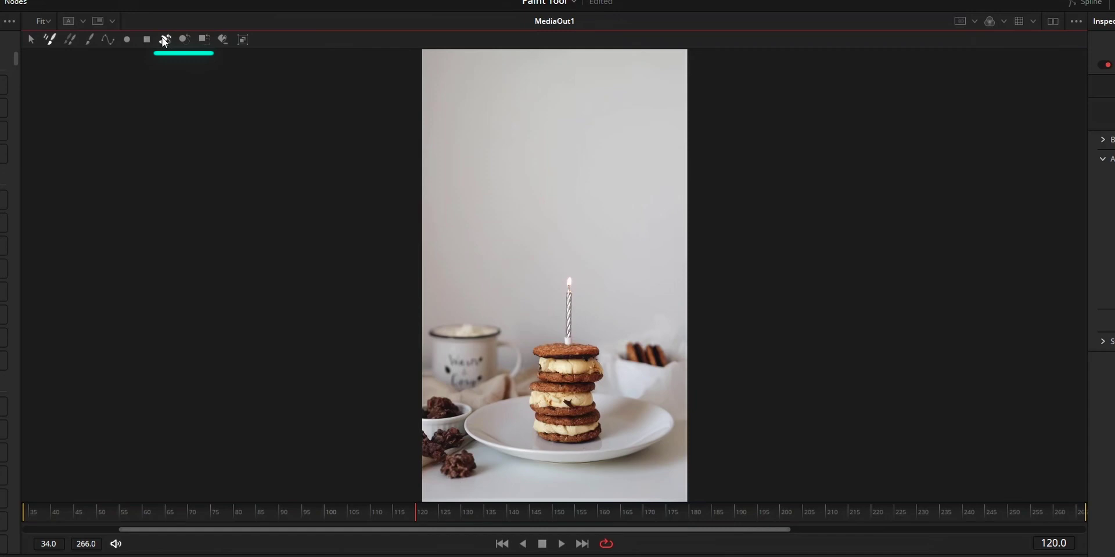
pyautogui.click(505, 220)
pyautogui.click(529, 125)
pyautogui.click(620, 173)
pyautogui.click(563, 383)
pyautogui.click(505, 220)
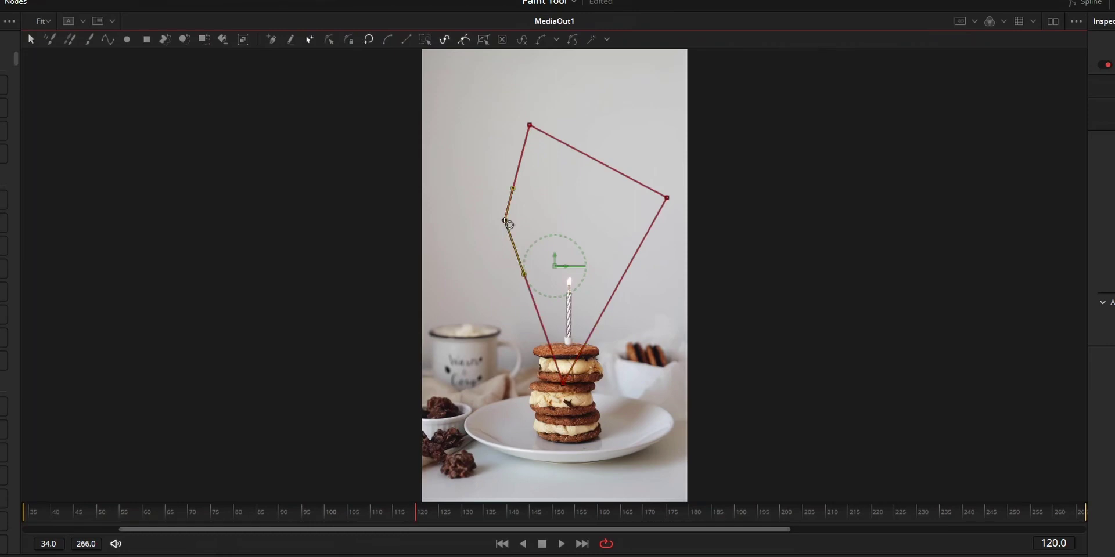
# - Move the copied polygon to Center X 0.294337, Y 0.580132, and switch its Fill Type to Fill and back to Image
pyautogui.moveTo(555, 264)
pyautogui.mouseDown()
pyautogui.moveTo(465, 247)
pyautogui.moveTo(492, 255)
pyautogui.moveTo(480, 212)
pyautogui.mouseUp()
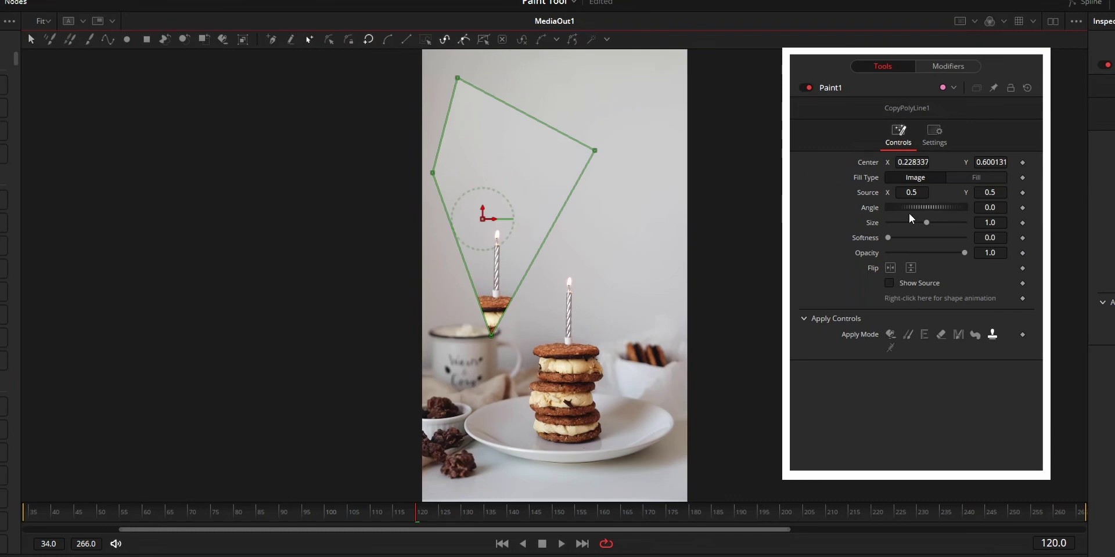
pyautogui.moveTo(919, 167)
pyautogui.mouseDown()
pyautogui.moveTo(1079, 169)
pyautogui.moveTo(961, 167)
pyautogui.moveTo(990, 158)
pyautogui.mouseUp()
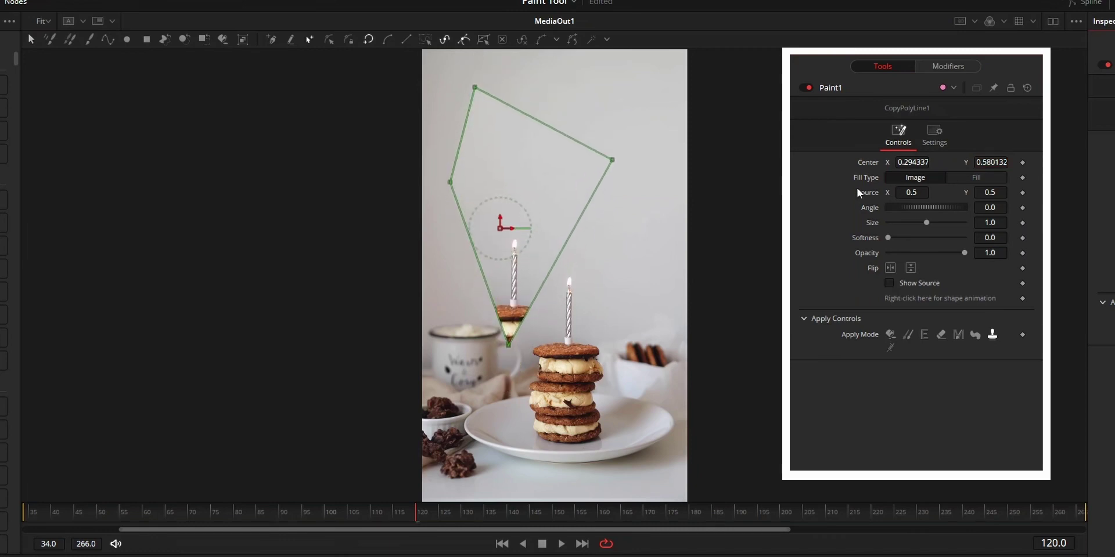
pyautogui.click(983, 179)
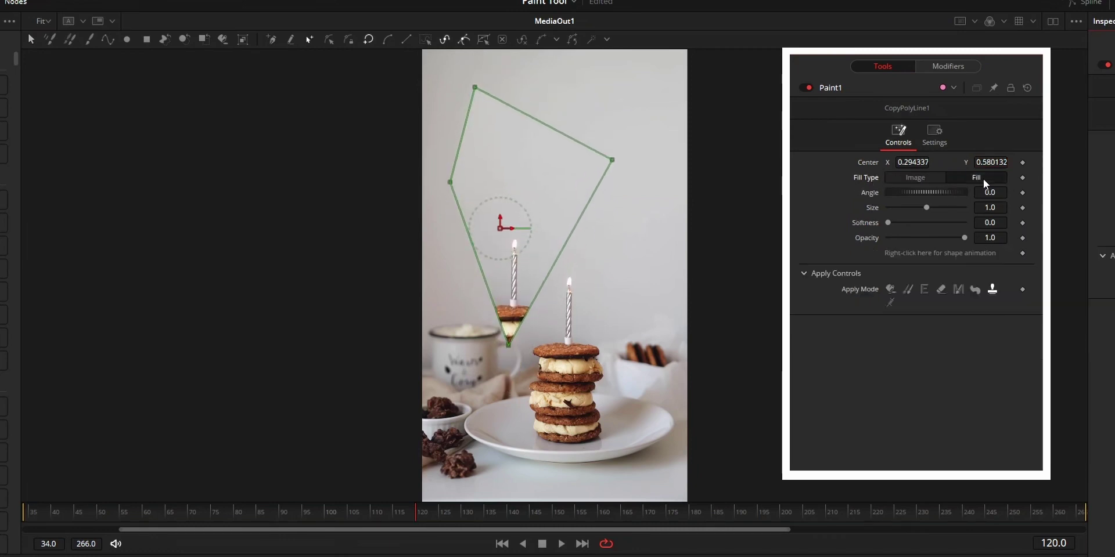
pyautogui.click(906, 180)
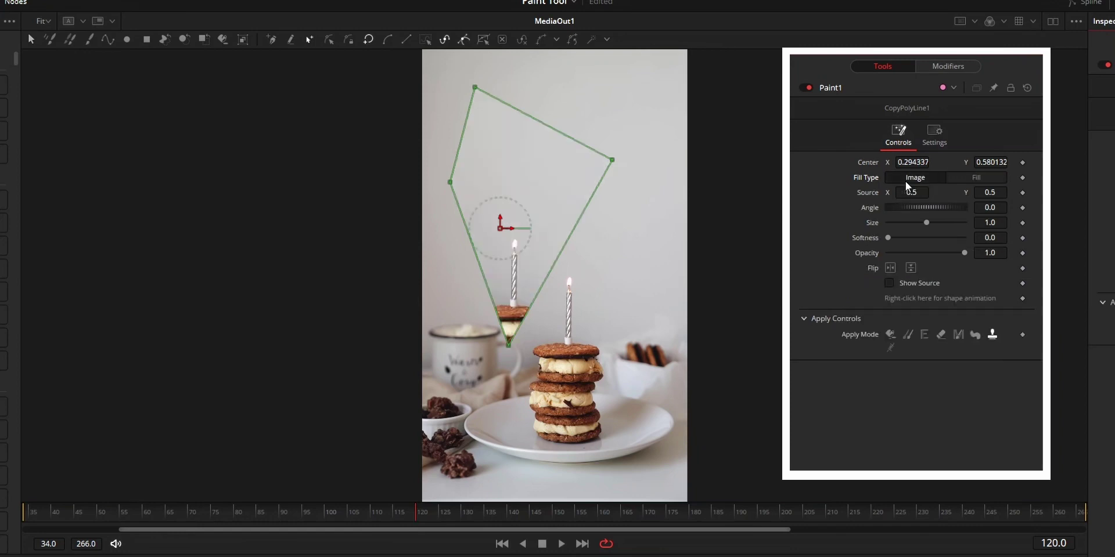
# - Set the copied polygon's Source to X 0.514, Y 0.457
pyautogui.moveTo(911, 192)
pyautogui.mouseDown()
pyautogui.moveTo(1022, 192)
pyautogui.moveTo(786, 192)
pyautogui.moveTo(914, 193)
pyautogui.mouseUp()
pyautogui.moveTo(1001, 197); pyautogui.dragTo(992, 187)
pyautogui.doubleClick(921, 188)
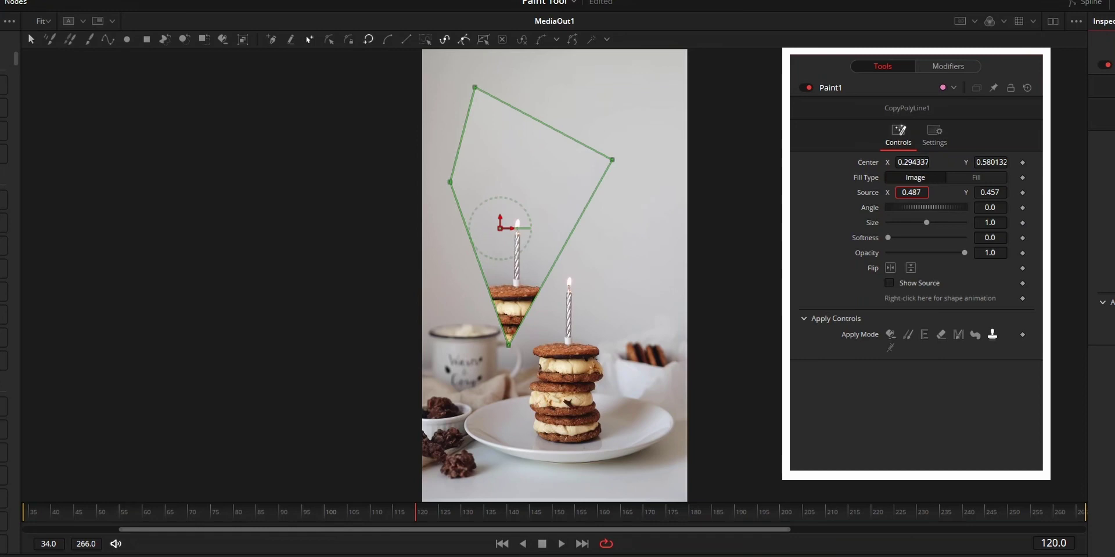
pyautogui.write('0.5')
pyautogui.press('Return')
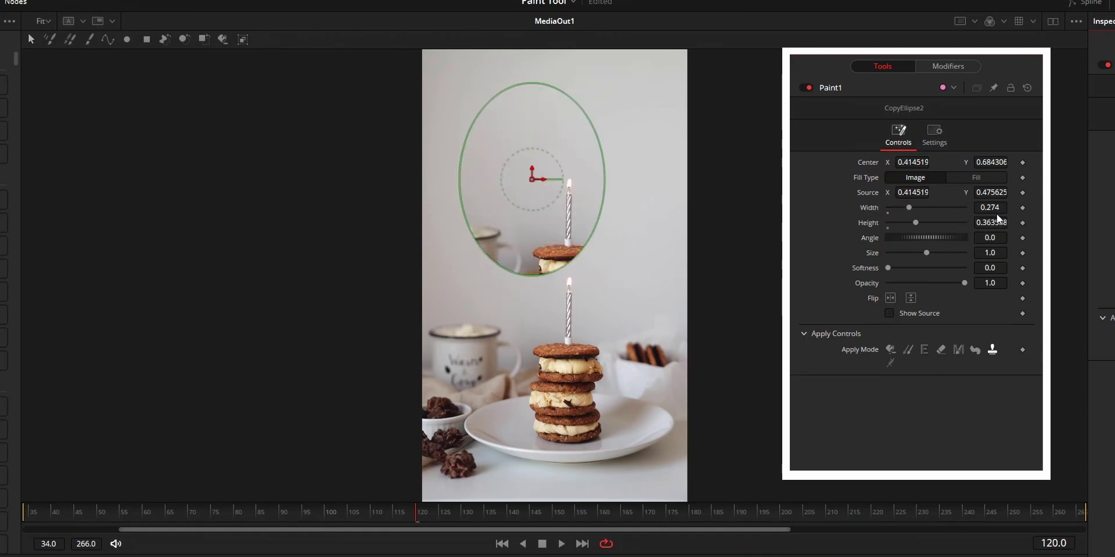
# - Adjust the copied ellipse's Width and Height, and set the copied polygon's Angle to -3.9 and Size to 1.004
pyautogui.moveTo(996, 212)
pyautogui.mouseDown()
pyautogui.moveTo(982, 228)
pyautogui.moveTo(994, 226)
pyautogui.mouseUp()
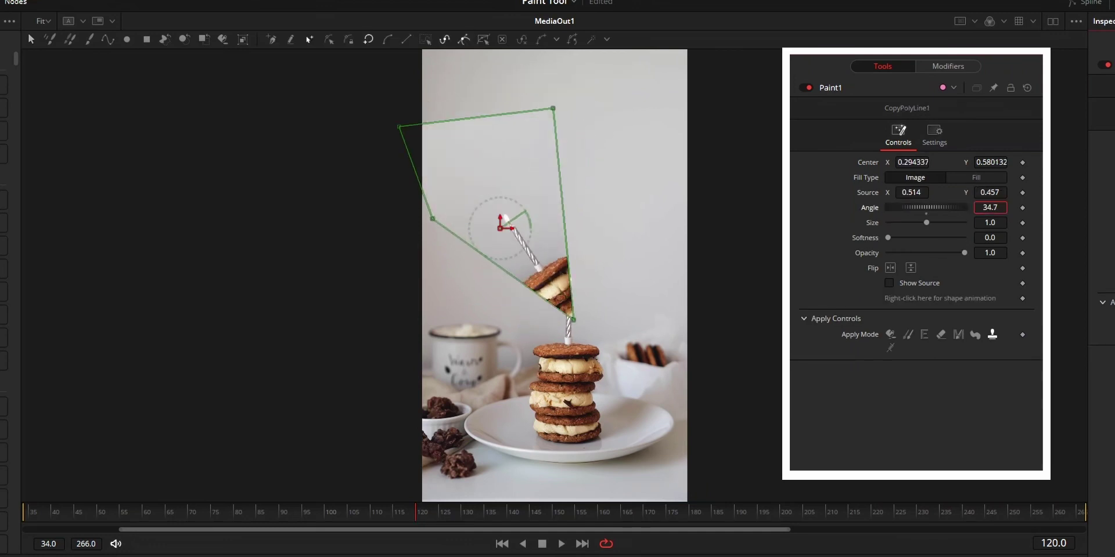
pyautogui.moveTo(990, 208)
pyautogui.mouseDown()
pyautogui.moveTo(927, 223)
pyautogui.moveTo(994, 222)
pyautogui.moveTo(983, 223)
pyautogui.moveTo(998, 238)
pyautogui.moveTo(984, 264)
pyautogui.moveTo(888, 251)
pyautogui.moveTo(958, 255)
pyautogui.mouseUp()
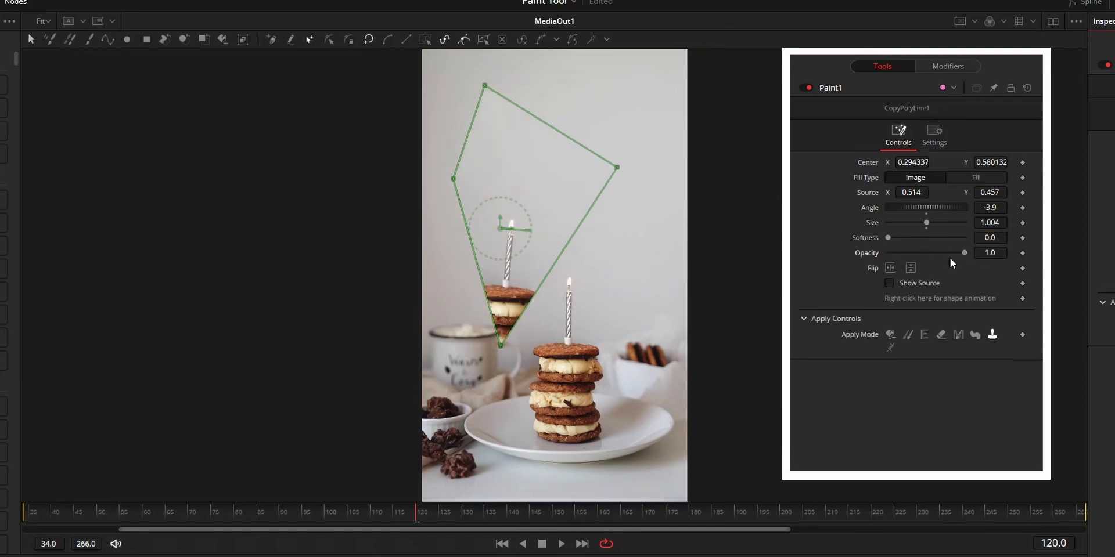
# - Try the horizontal and vertical Flip options on the copied polygon, turning each off again
pyautogui.click(887, 270)
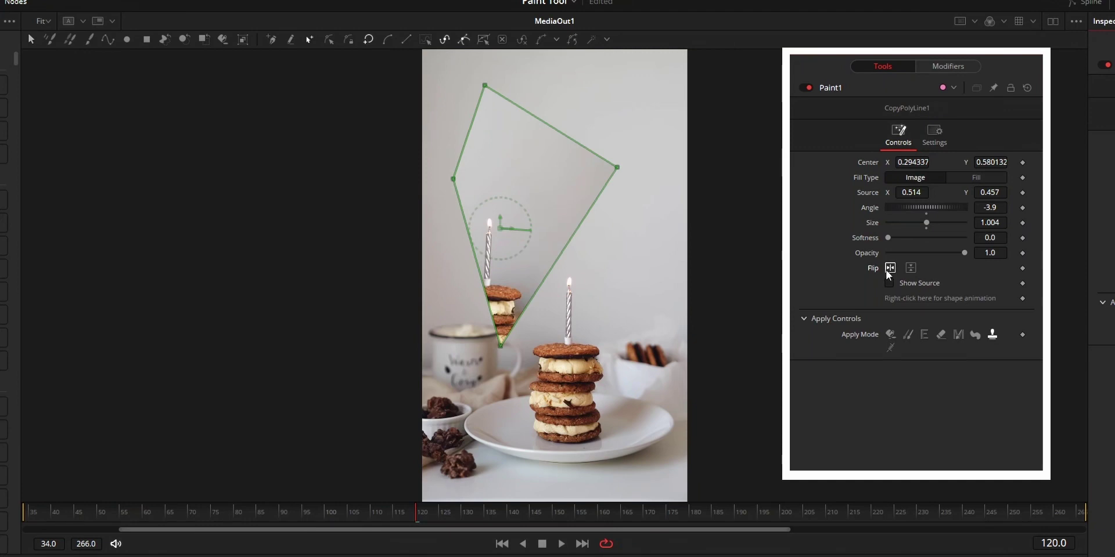
pyautogui.click(887, 270)
pyautogui.click(910, 268)
pyautogui.click(911, 268)
# - Enable Show Source for the copied polygon and move the upper point of its source outline
pyautogui.click(889, 283)
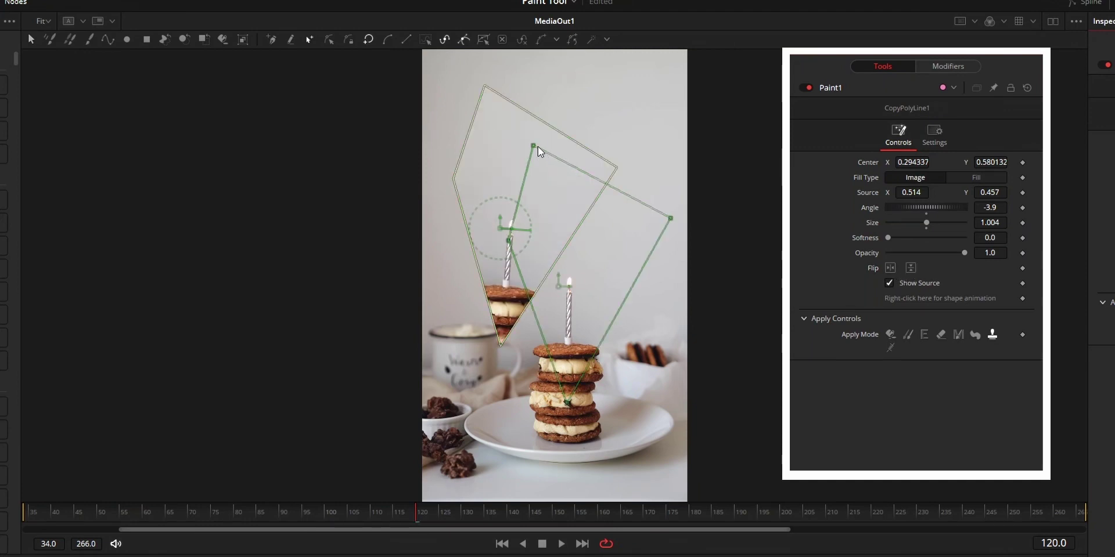
pyautogui.moveTo(534, 146); pyautogui.dragTo(551, 163)
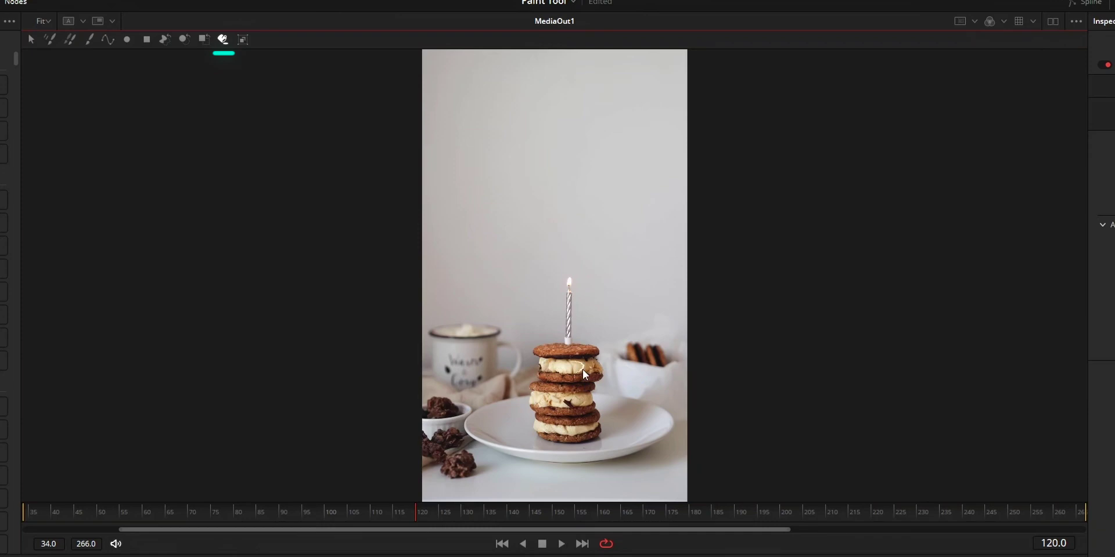
# - Use the Fill tool to flood the white plate area of the photo with white
pyautogui.moveTo(500, 414)
pyautogui.mouseDown()
pyautogui.moveTo(517, 447)
pyautogui.moveTo(650, 406)
pyautogui.moveTo(587, 448)
pyautogui.moveTo(636, 414)
pyautogui.moveTo(668, 447)
pyautogui.moveTo(591, 459)
pyautogui.mouseUp()
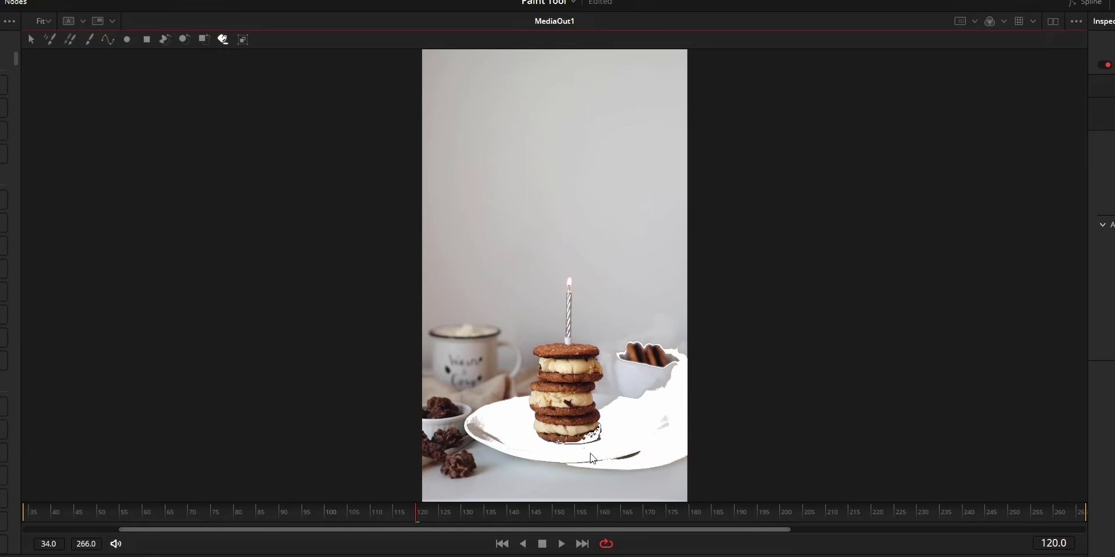
pyautogui.click(504, 445)
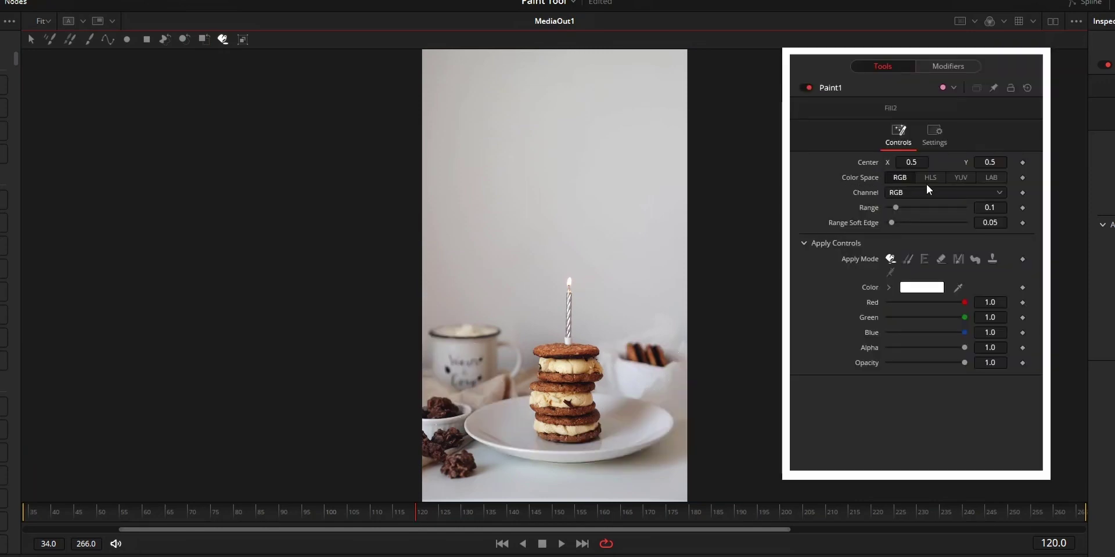
# - Try the fill's HLS and YUV color spaces, return to RGB and keep the Channel on RGB
pyautogui.click(931, 177)
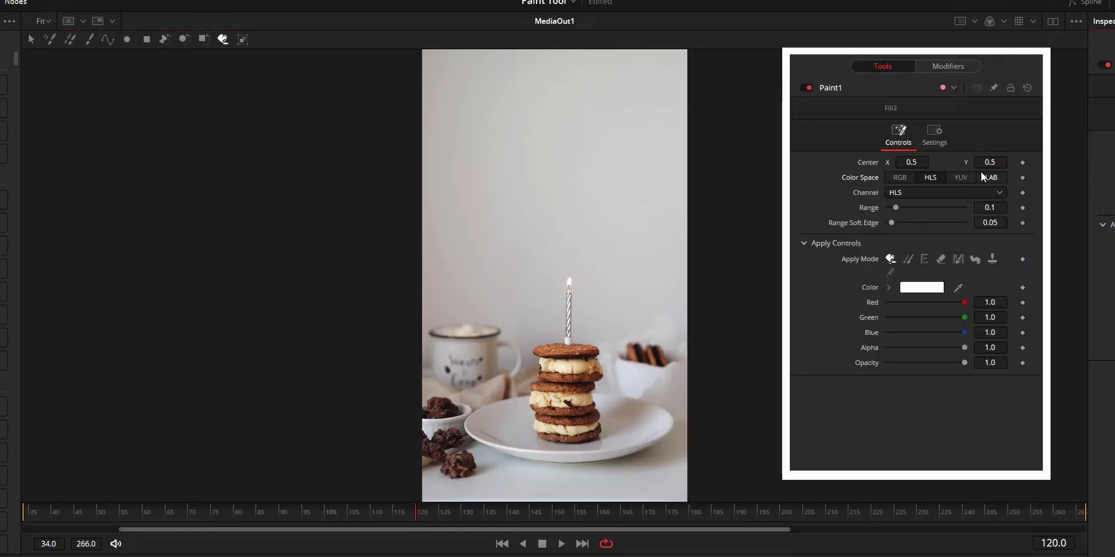
pyautogui.click(969, 177)
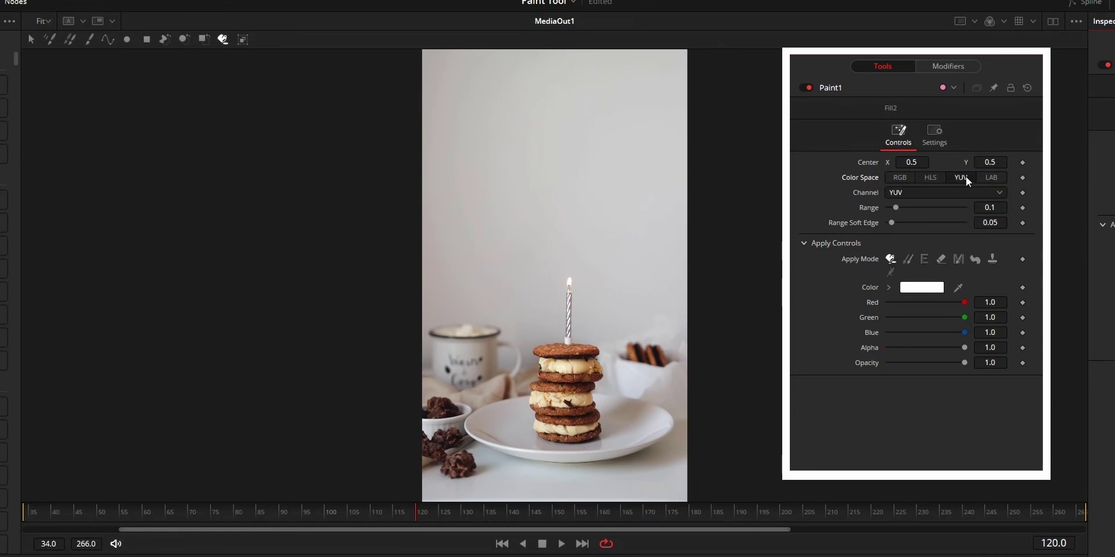
pyautogui.click(905, 192)
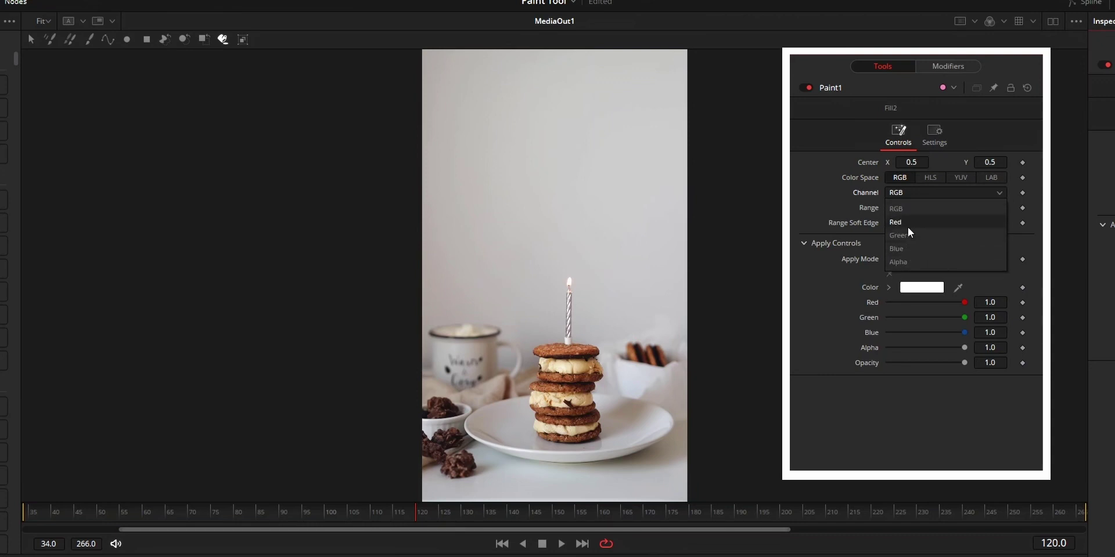
pyautogui.click(907, 208)
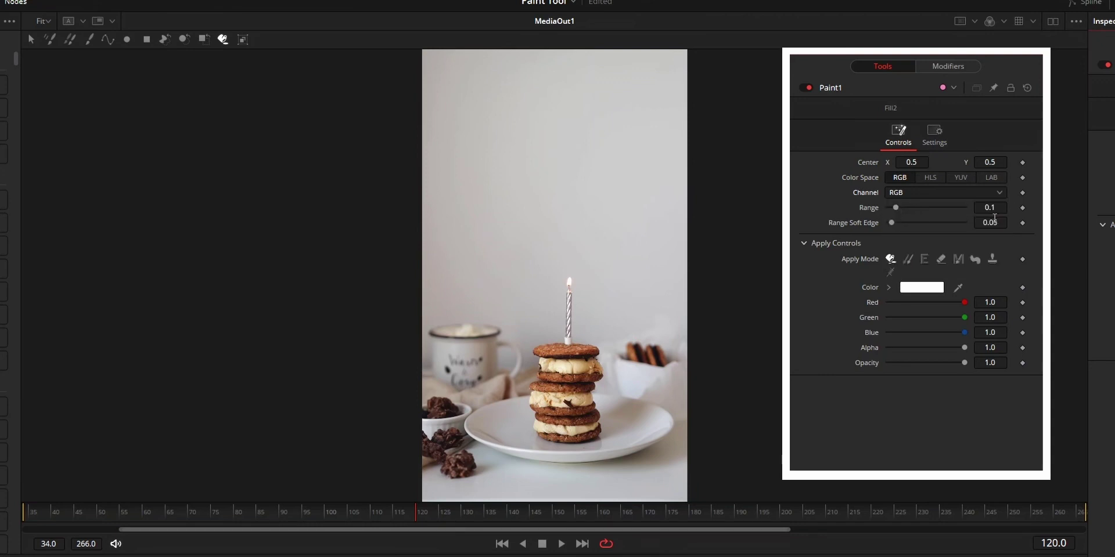
# - Try adjusting the fill's Range and picking a yellow color to flood the cream filling of the top cookie
pyautogui.moveTo(990, 208); pyautogui.dragTo(1016, 223)
pyautogui.click(920, 291)
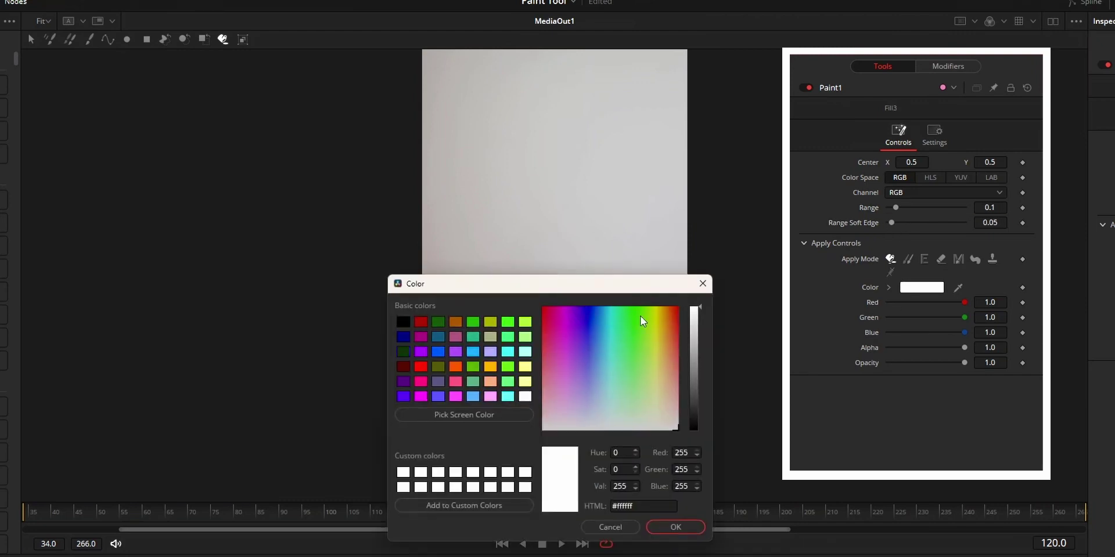
pyautogui.moveTo(641, 318); pyautogui.dragTo(654, 337)
pyautogui.click(677, 528)
pyautogui.moveTo(566, 364)
pyautogui.mouseDown()
pyautogui.moveTo(601, 368)
pyautogui.moveTo(554, 373)
pyautogui.moveTo(590, 367)
pyautogui.mouseUp()
# - Try the Clone apply mode with the Fill tool on the stack of cookies
pyautogui.click(909, 260)
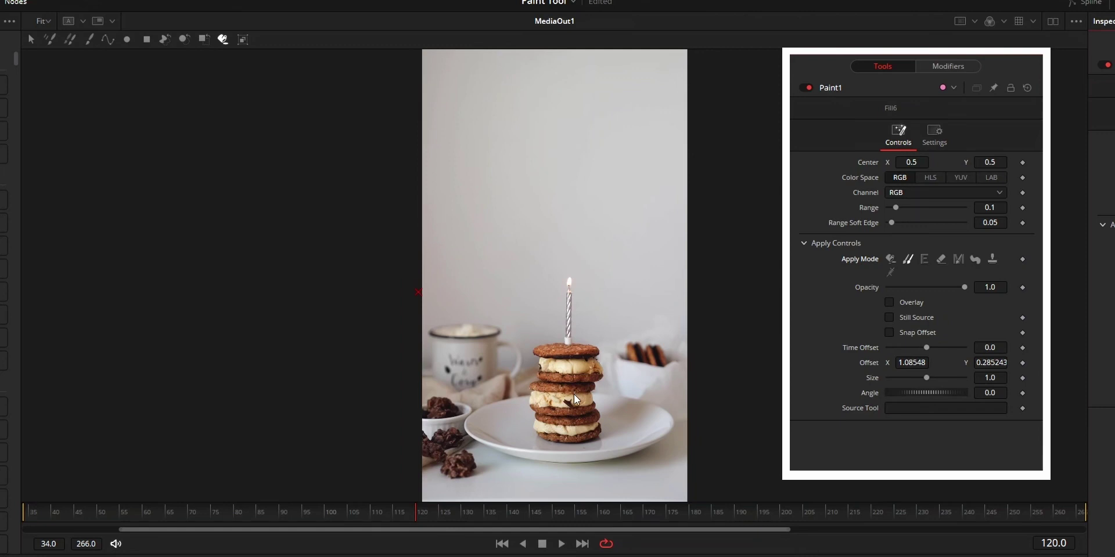
pyautogui.moveTo(561, 361)
pyautogui.mouseDown()
pyautogui.moveTo(553, 137)
pyautogui.moveTo(566, 121)
pyautogui.moveTo(553, 93)
pyautogui.moveTo(507, 137)
pyautogui.moveTo(527, 201)
pyautogui.mouseUp()
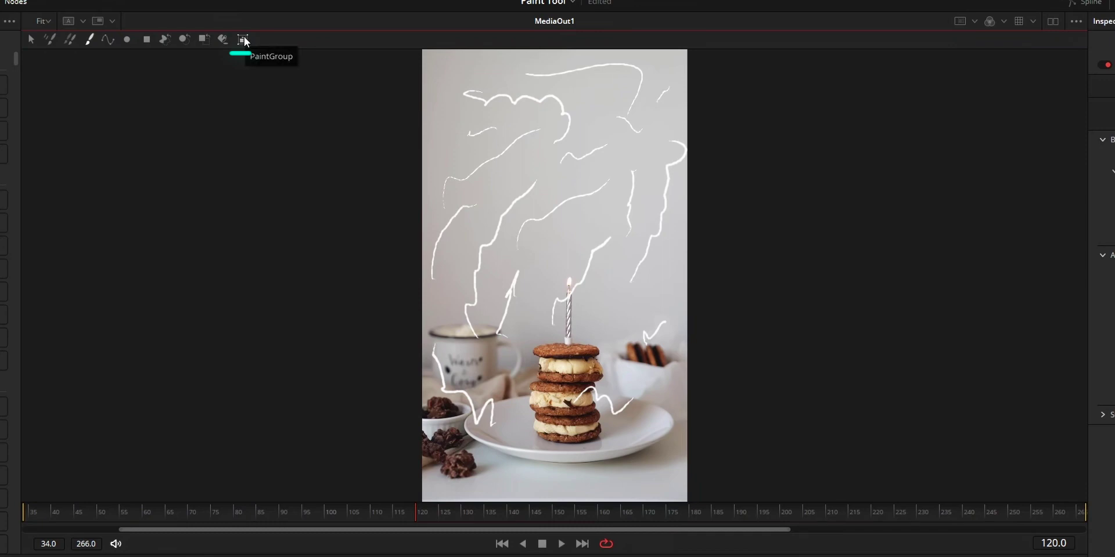
# - Try grouping the painted strokes with PaintGroup and shifting the group's X center
pyautogui.click(243, 40)
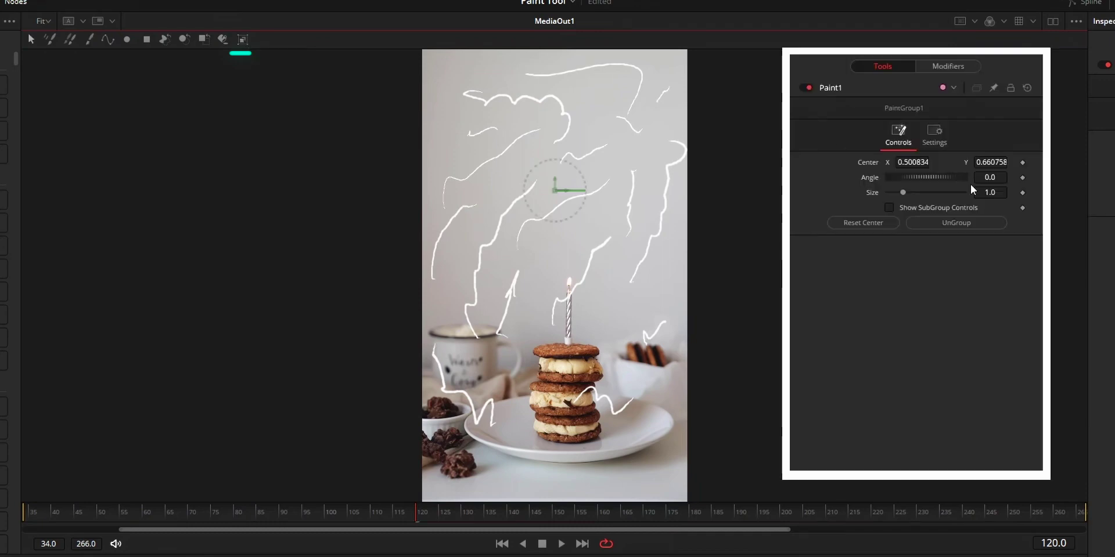
pyautogui.moveTo(913, 162)
pyautogui.mouseDown()
pyautogui.moveTo(848, 162)
pyautogui.moveTo(1024, 162)
pyautogui.moveTo(758, 162)
pyautogui.moveTo(858, 162)
pyautogui.moveTo(805, 162)
pyautogui.mouseUp()
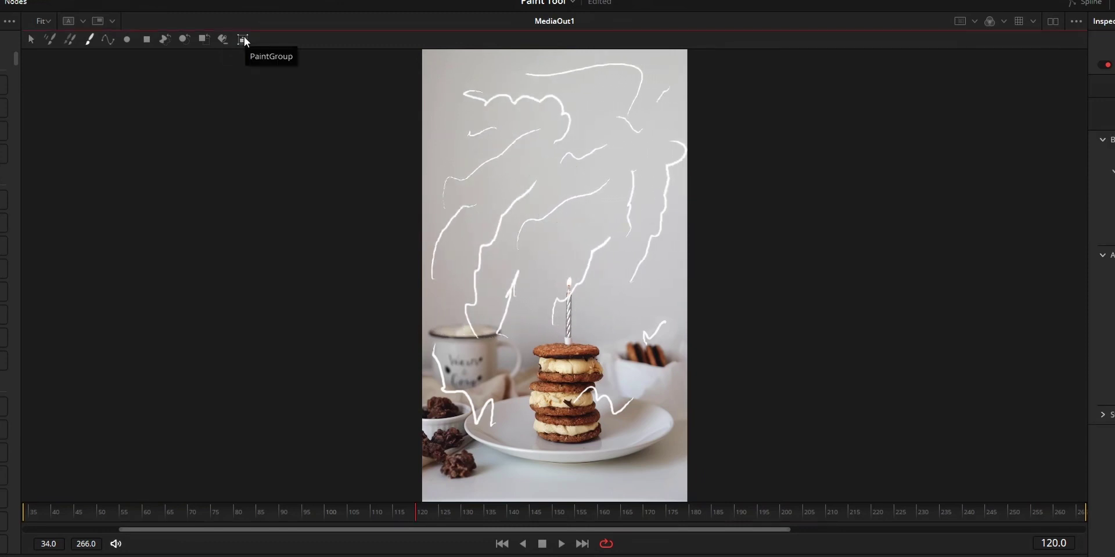
# - Select the white strokes across the upper part of the photo and combine them into one paint group
pyautogui.click(31, 40)
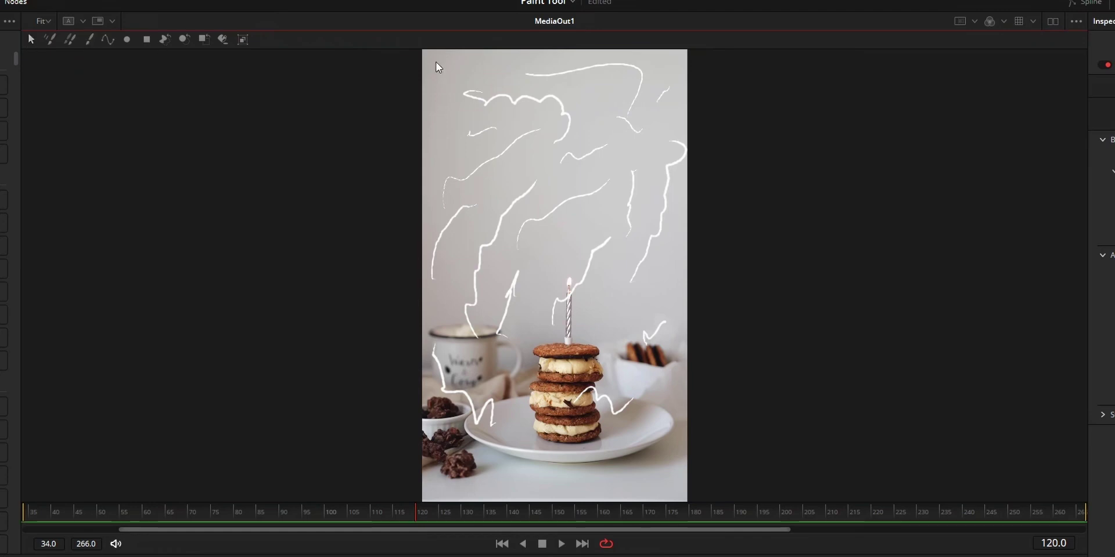
pyautogui.moveTo(439, 58)
pyautogui.mouseDown()
pyautogui.moveTo(716, 193)
pyautogui.moveTo(694, 281)
pyautogui.moveTo(699, 316)
pyautogui.mouseUp()
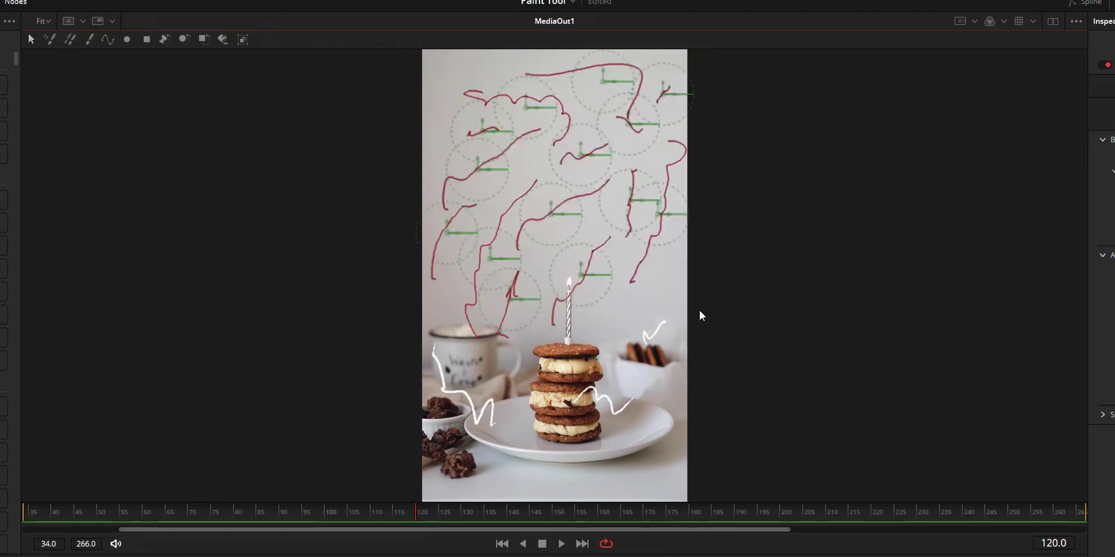
pyautogui.click(243, 40)
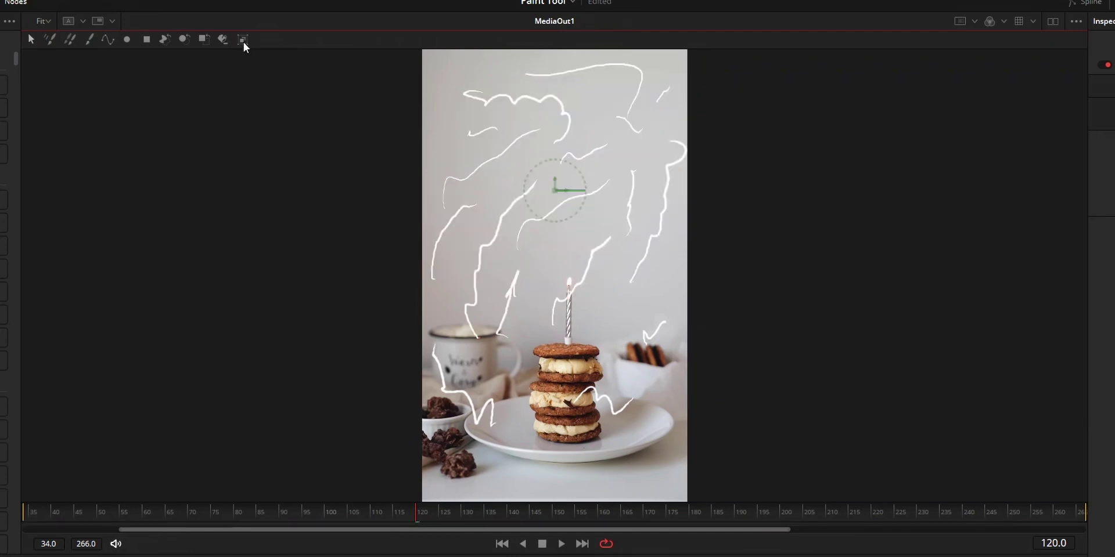
# - Transform the stroke group: center X 0.494835, Y 0.793758, angle 53.3 and size 0.685
pyautogui.moveTo(914, 162)
pyautogui.mouseDown()
pyautogui.moveTo(781, 163)
pyautogui.moveTo(1096, 163)
pyautogui.moveTo(875, 162)
pyautogui.moveTo(1017, 163)
pyautogui.moveTo(921, 163)
pyautogui.mouseUp()
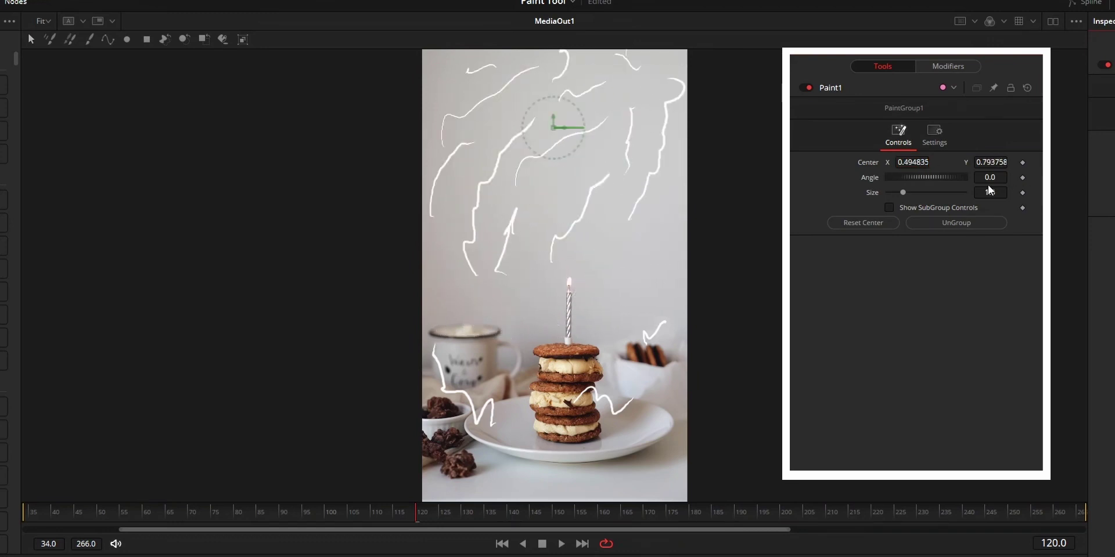
pyautogui.moveTo(990, 178)
pyautogui.mouseDown()
pyautogui.moveTo(912, 178)
pyautogui.moveTo(973, 178)
pyautogui.mouseUp()
pyautogui.moveTo(903, 192); pyautogui.dragTo(895, 193)
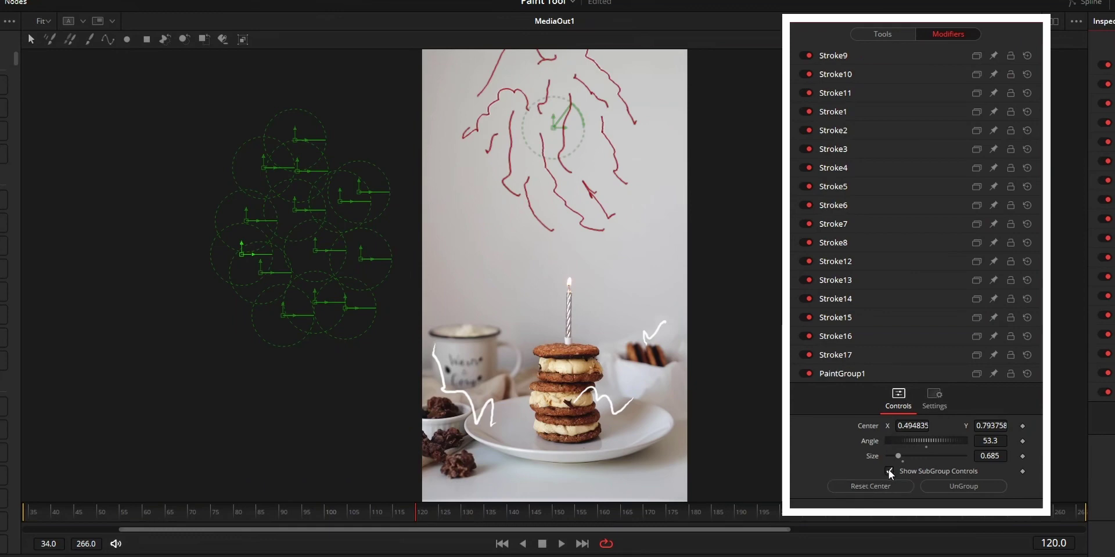
# - Turn off Show SubGroup Controls and reset the stroke group's center before ungrouping it
pyautogui.click(889, 470)
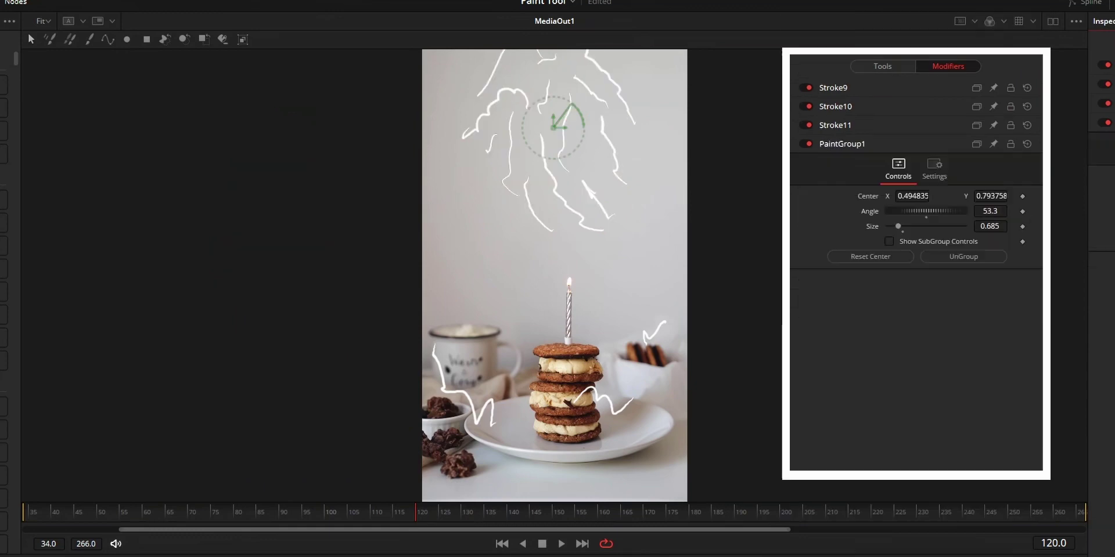
pyautogui.click(863, 256)
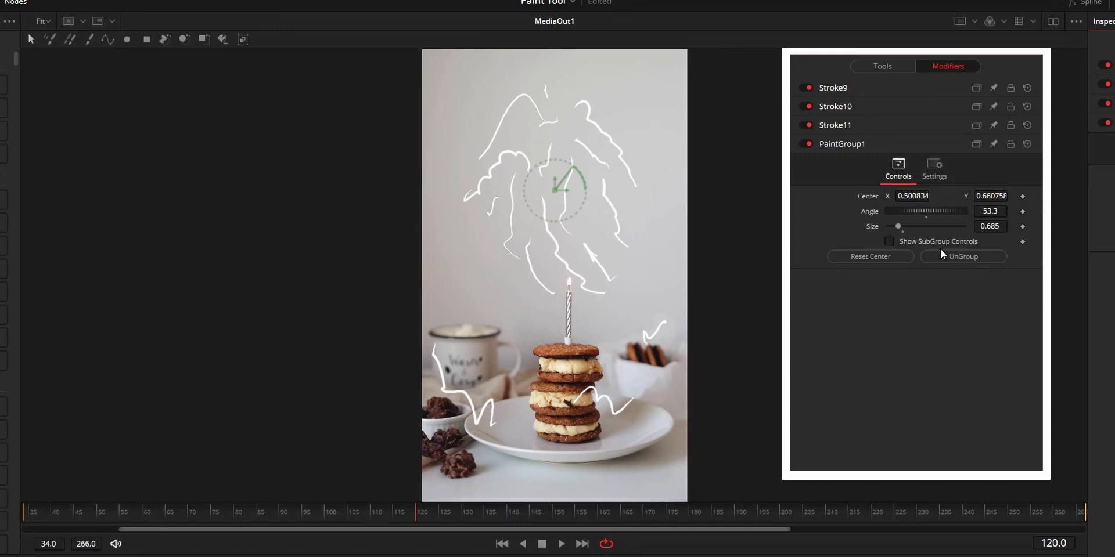
pyautogui.click(955, 253)
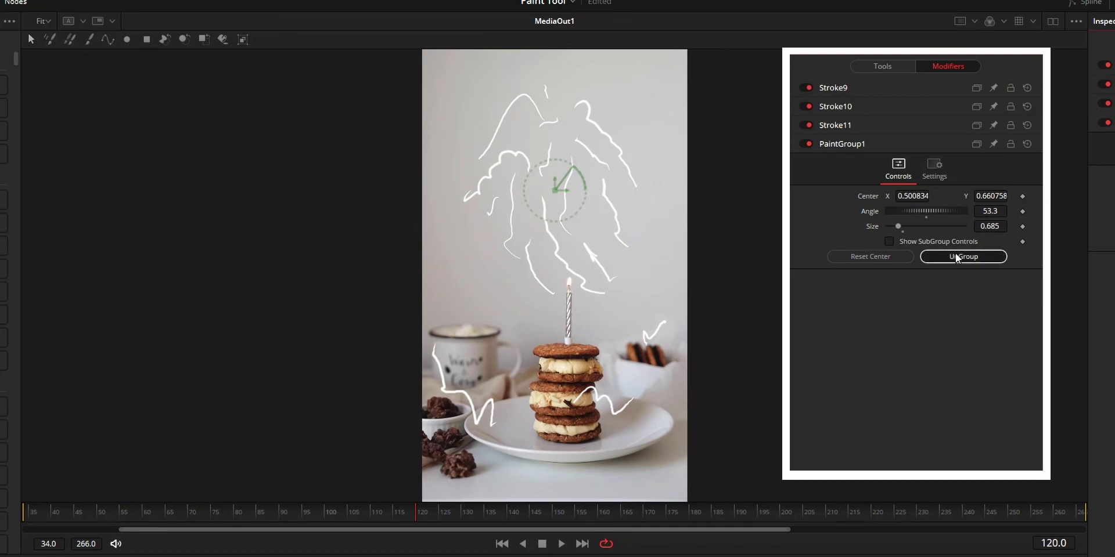